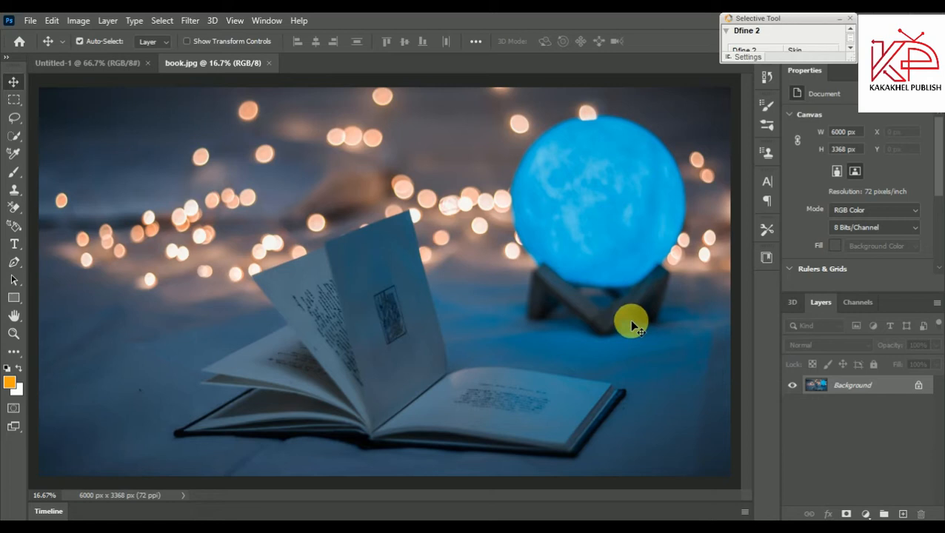
Step: Bring the book.jpg photo into the Untitled-1 document as a new layer
key("ctrl+minus")
key("ctrl+minus")
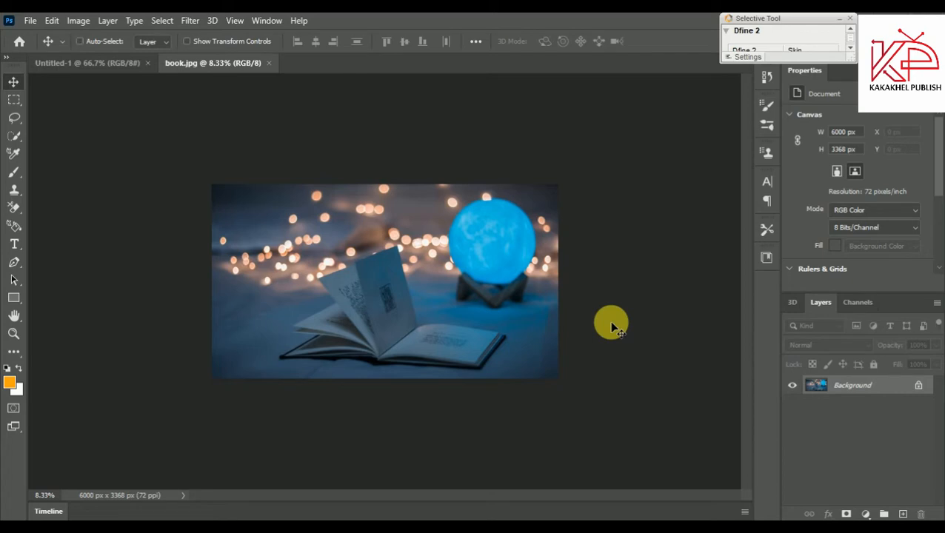
key("ctrl")
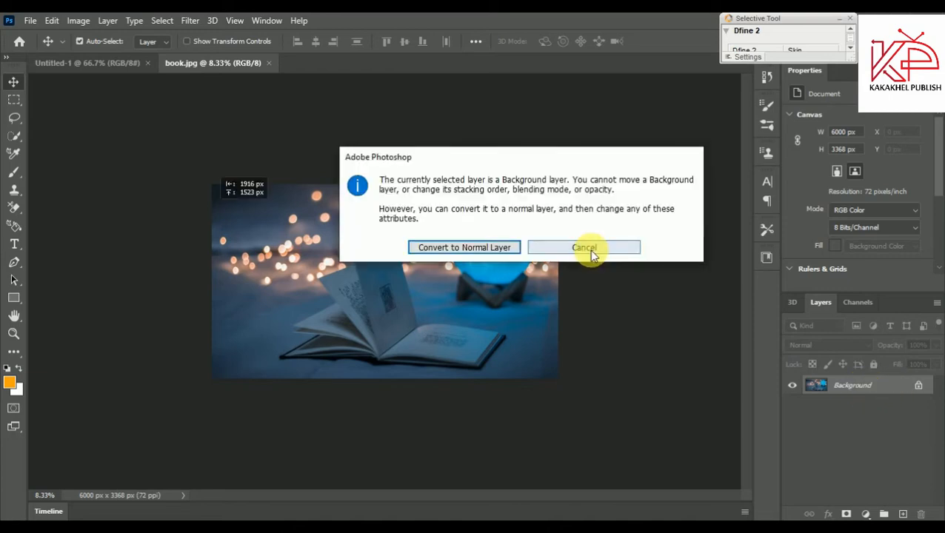
left_click(590, 250)
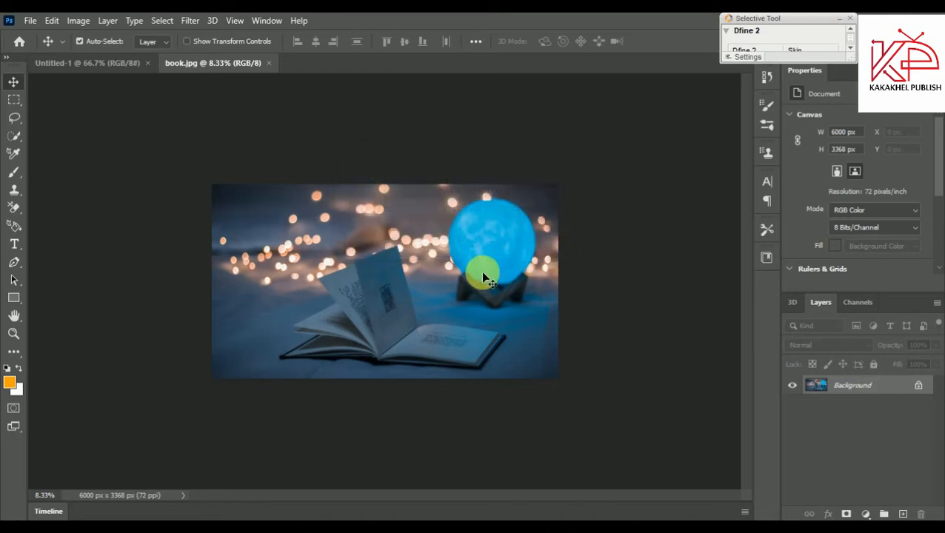
key("ctrl+a")
left_click_drag(391, 291, 285, 277)
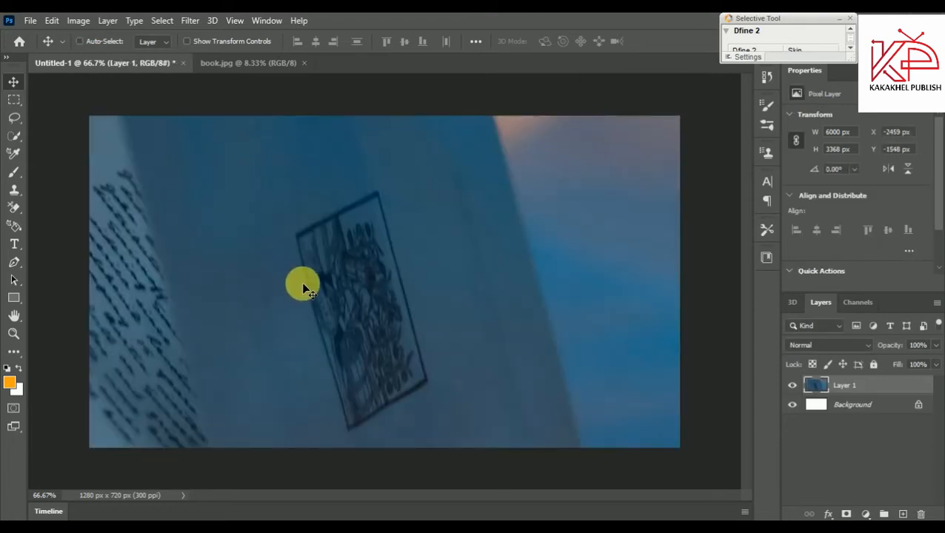
Step: Scale the book photo layer proportionally to 50% in the Untitled-1 document
key("ctrl+minus")
key("ctrl+minus")
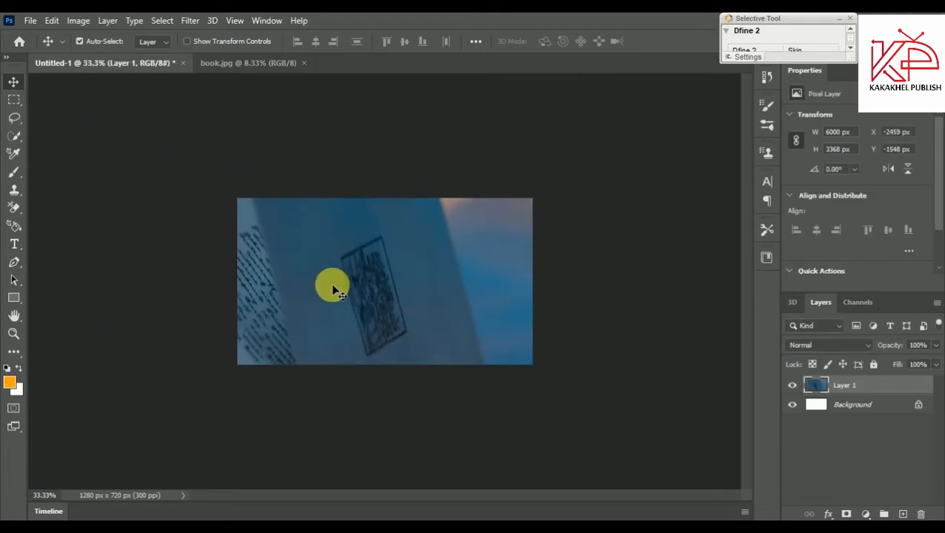
key("ctrl+t")
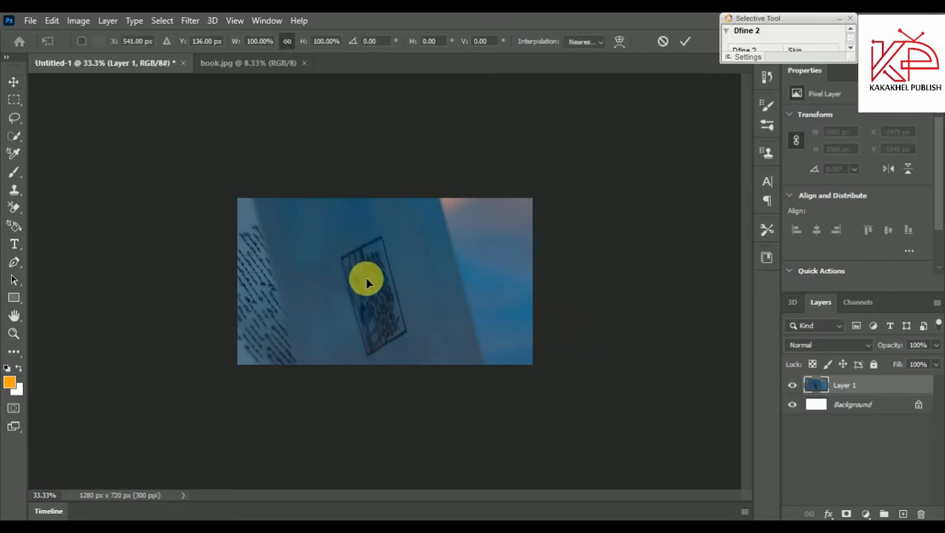
left_click_drag(389, 299, 433, 304)
left_click_drag(190, 93, 248, 148)
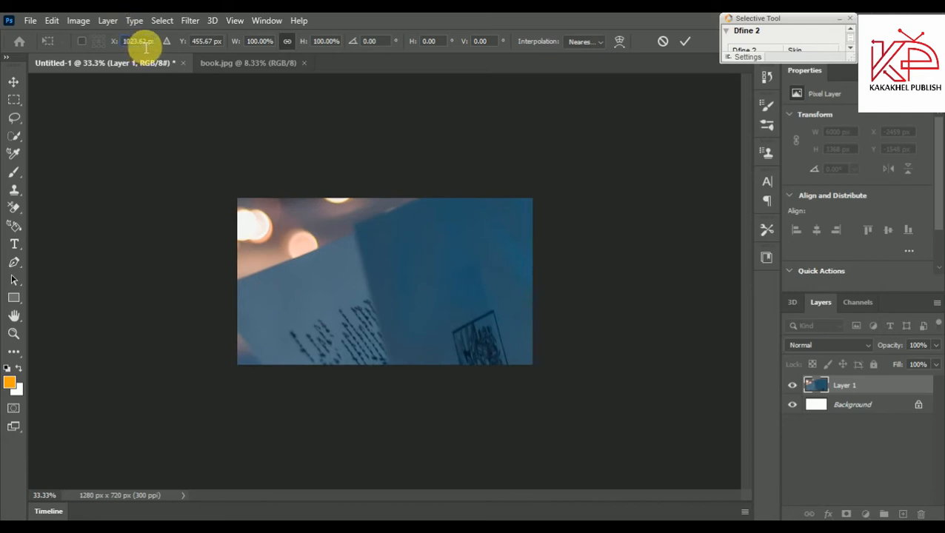
left_click(324, 41)
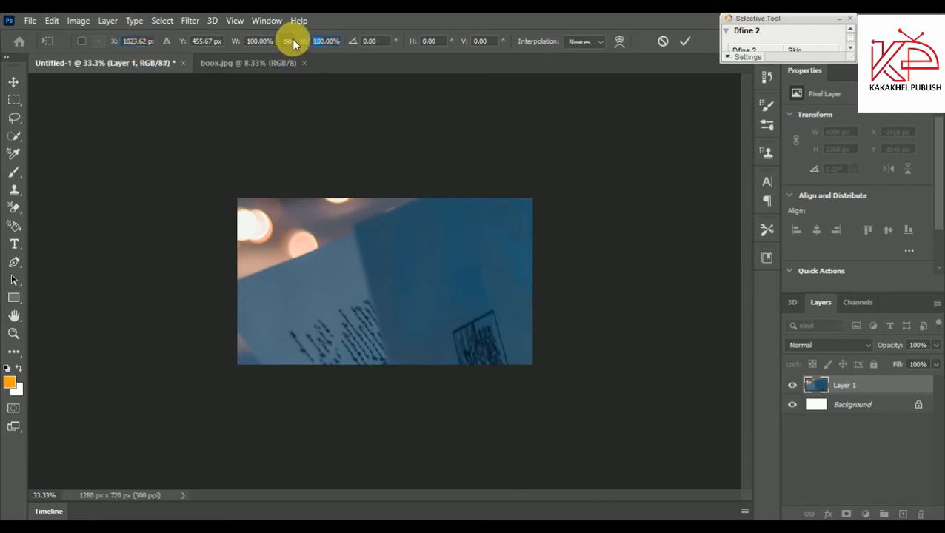
type("50")
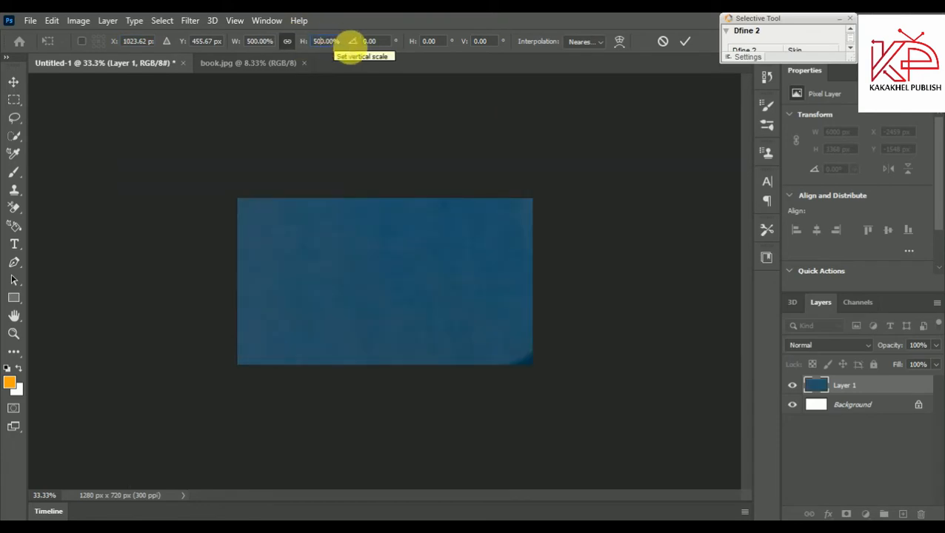
left_click_drag(477, 296, 381, 200)
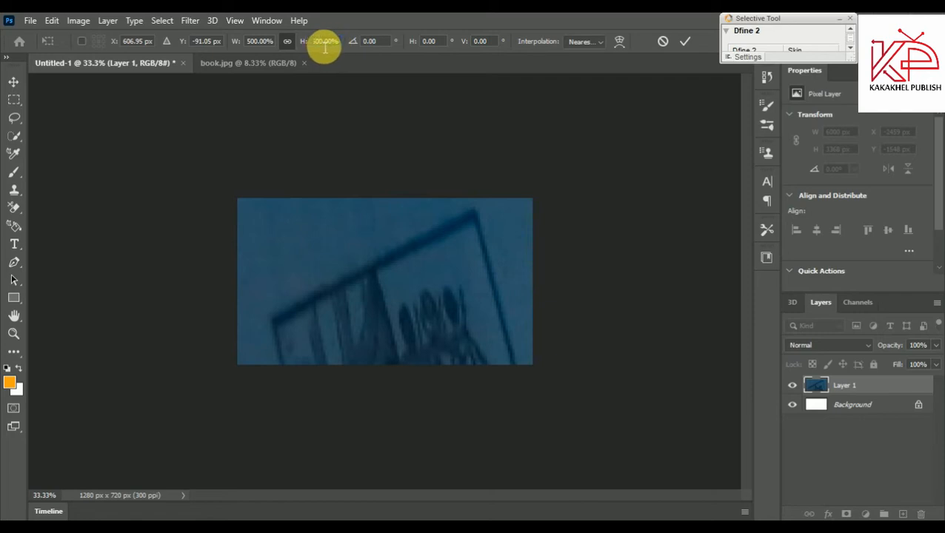
type("50")
key("Return")
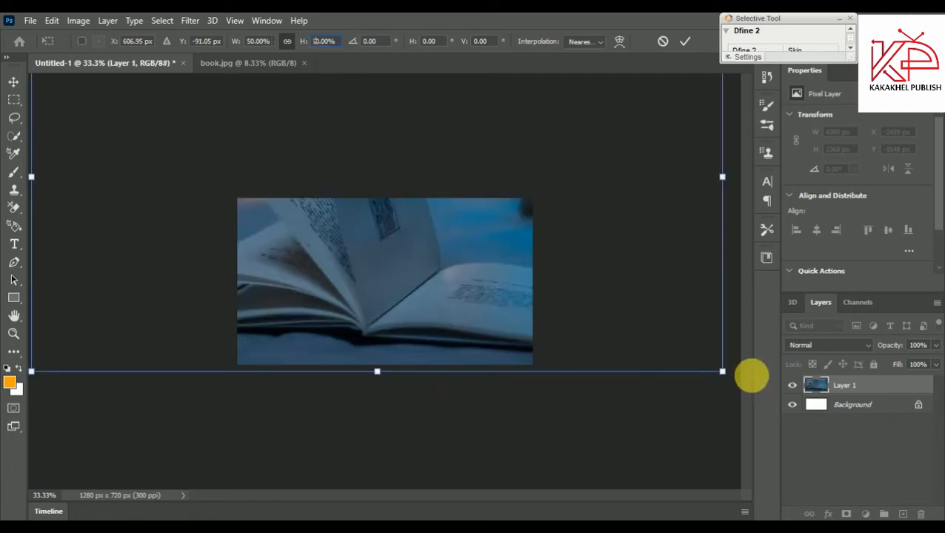
Step: Shrink the book photo further to about 1567 by 880 px and position it so the open book and glowing moon lamp fill the canvas
left_click_drag(724, 376, 375, 214)
left_click_drag(209, 112, 352, 282)
left_click_drag(548, 156, 575, 231)
left_click_drag(499, 275, 493, 278)
key("Return")
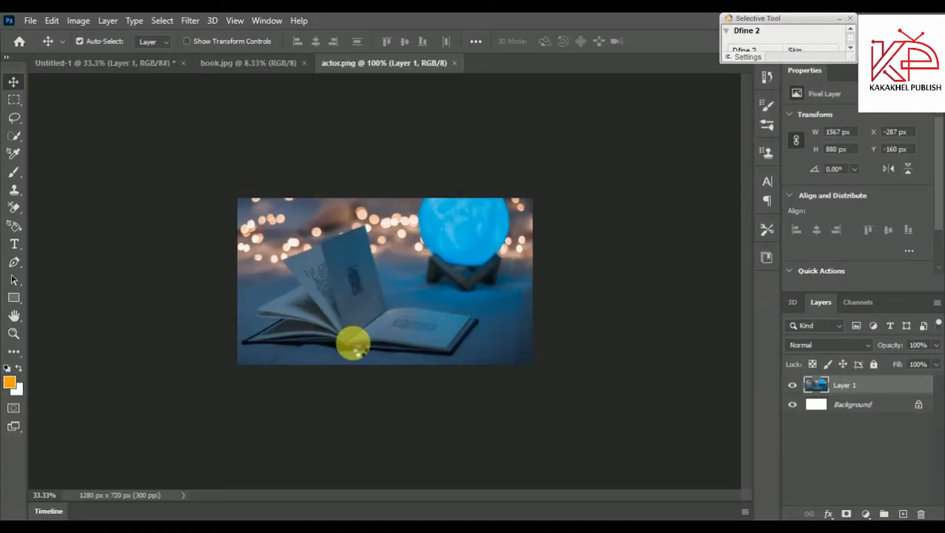
Step: Bring the seated man from actor.png into the Untitled-1 document as a new layer and close book.jpg
left_click_drag(355, 317, 388, 309)
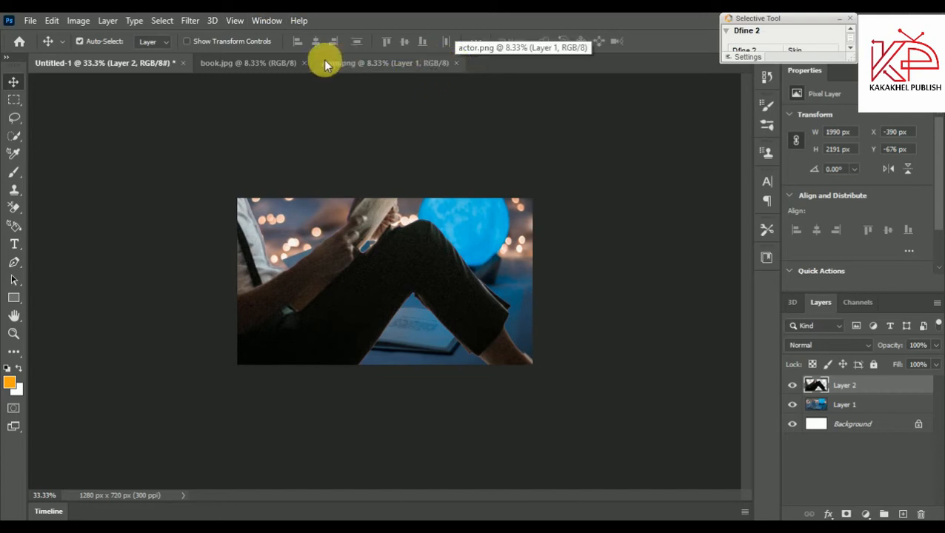
left_click(303, 64)
left_click_drag(403, 191, 403, 191)
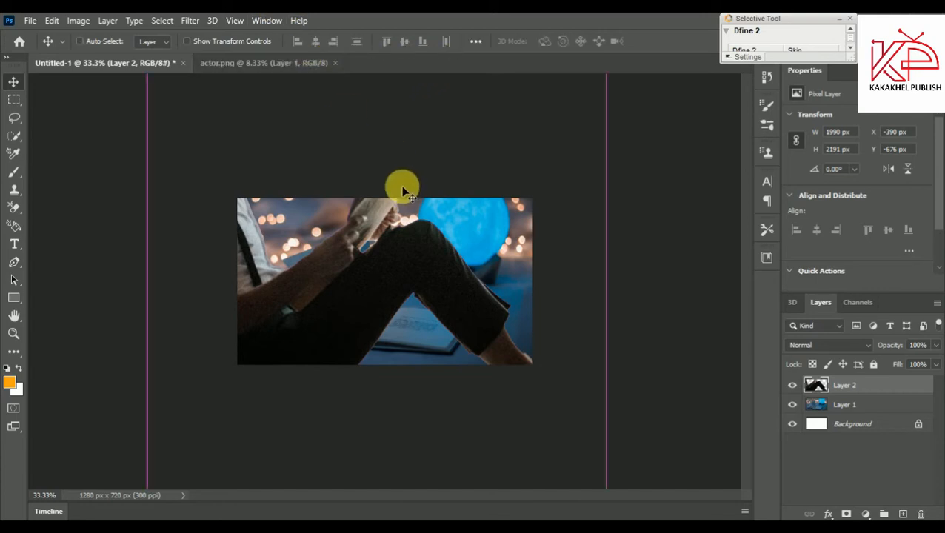
Step: Scale the seated man down to about 312 by 344 px and place him on the open book against its upright page
key("ctrl+t")
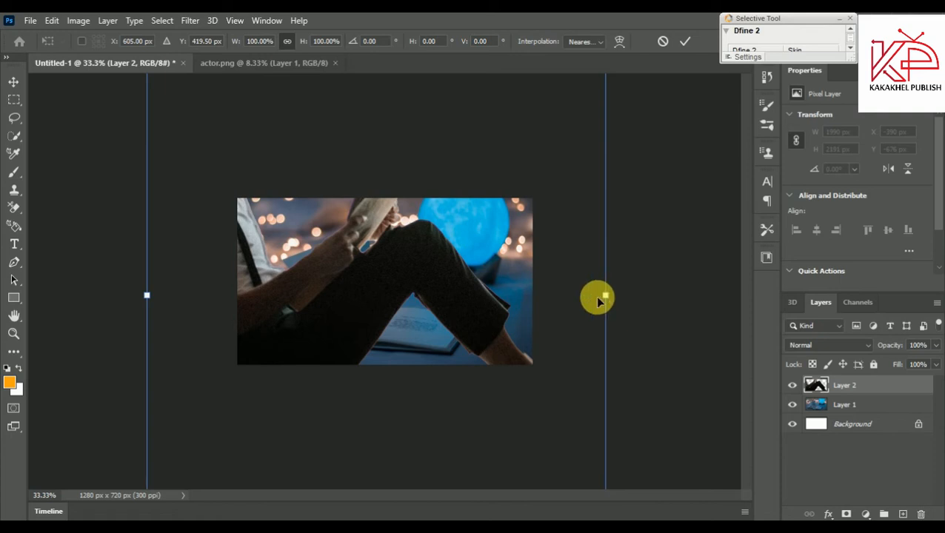
left_click_drag(376, 239, 393, 316)
left_click_drag(632, 131, 412, 341)
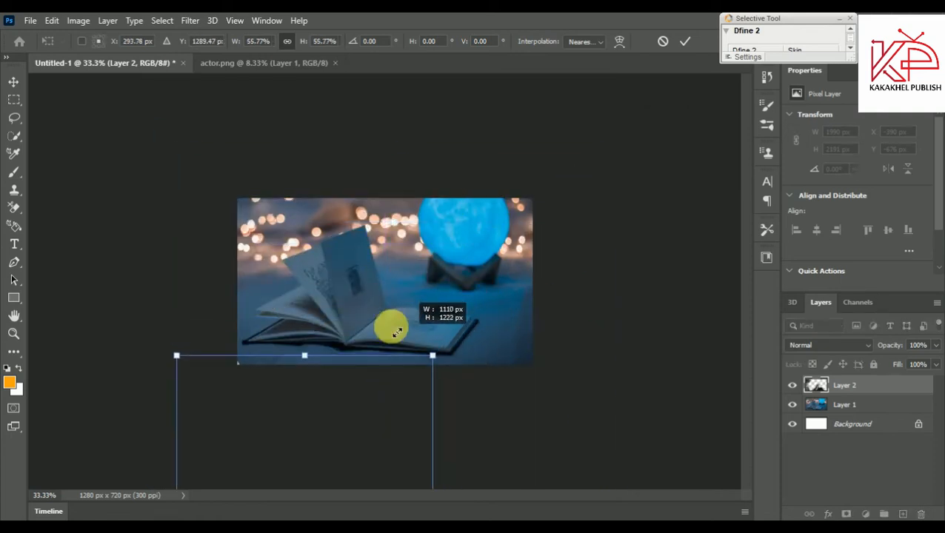
left_click_drag(312, 365, 472, 193)
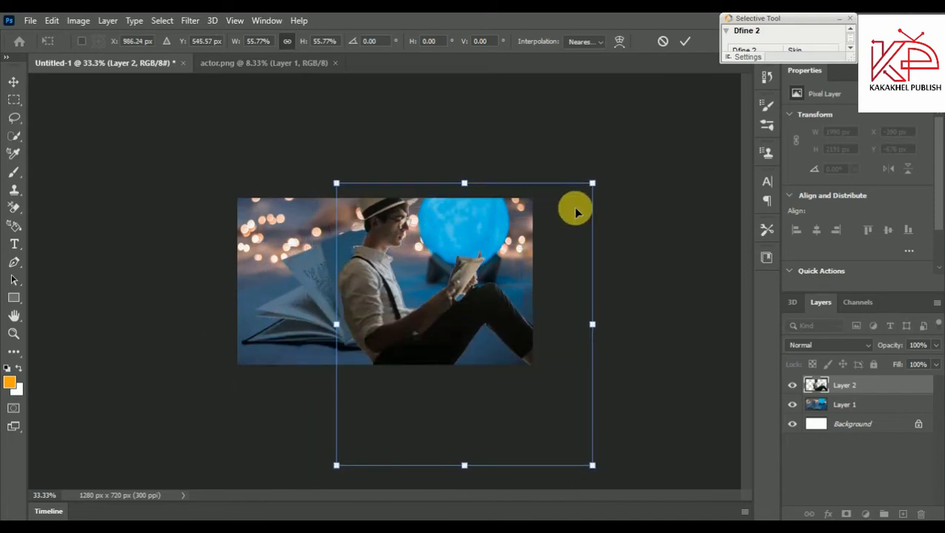
left_click_drag(592, 183, 468, 321)
left_click_drag(393, 354, 413, 260)
left_click_drag(492, 243, 426, 271)
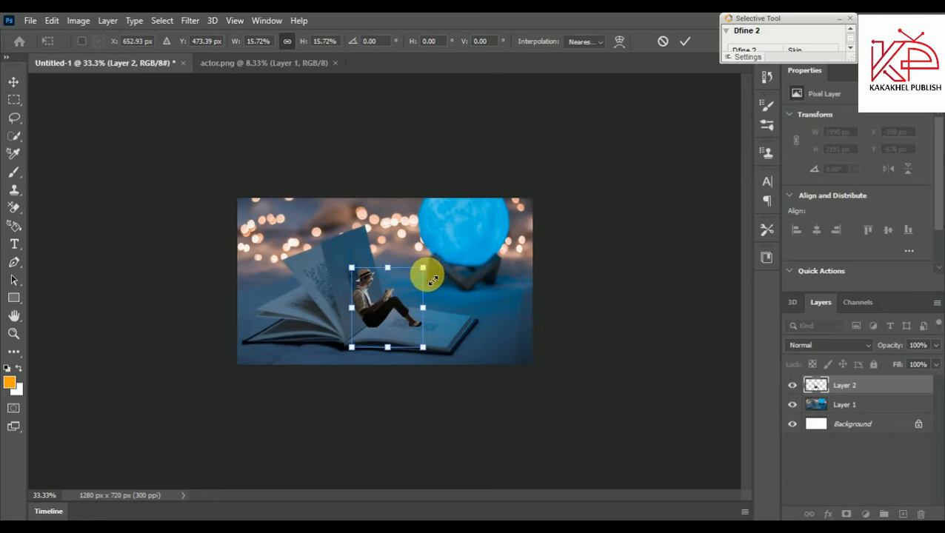
key("Return")
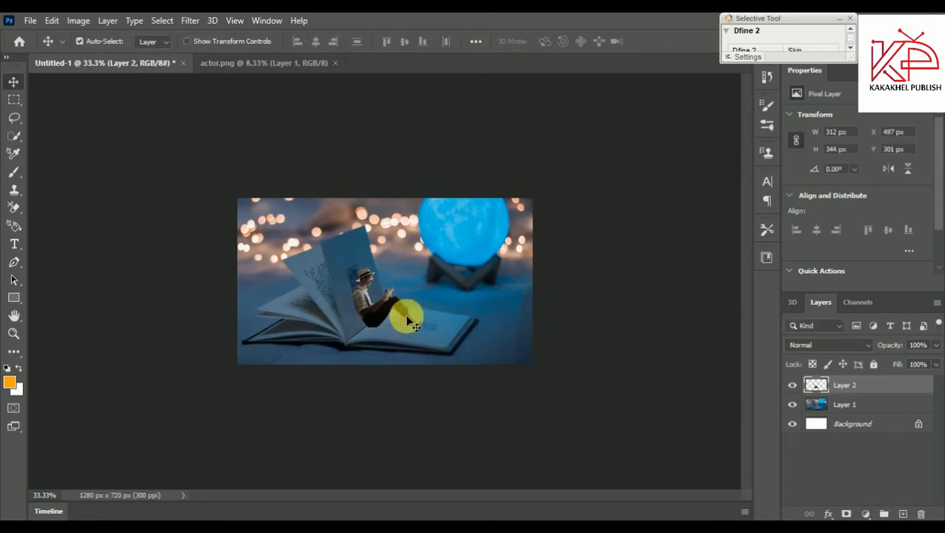
Step: Nudge the seated man slightly up and to the right on the book page
key("Up")
key("Up")
key("Up")
key("Right")
key("Right")
key("Right")
key("Right")
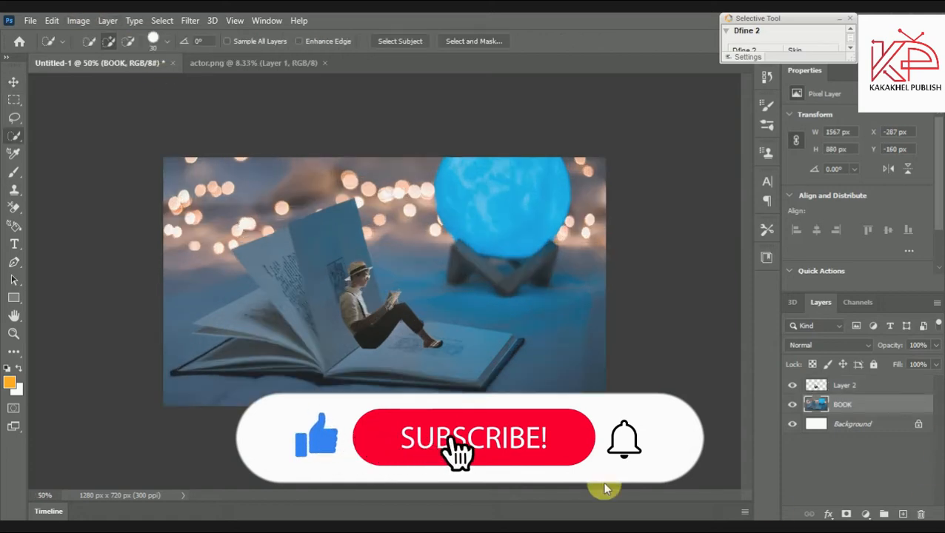
Step: Select the open book on the BOOK layer with the Quick Selection tool, excluding background lights, and copy it to a new layer
left_click(844, 386)
left_click(843, 404)
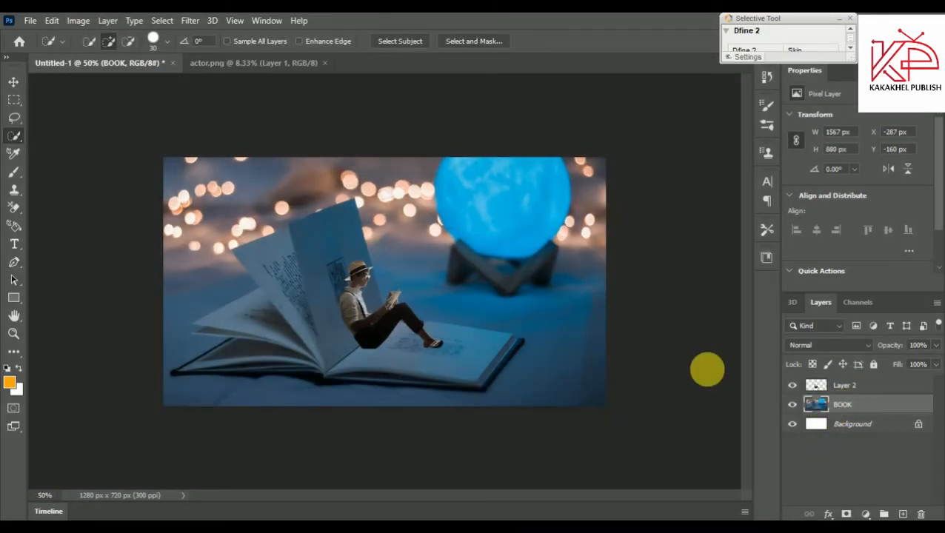
left_click(13, 81)
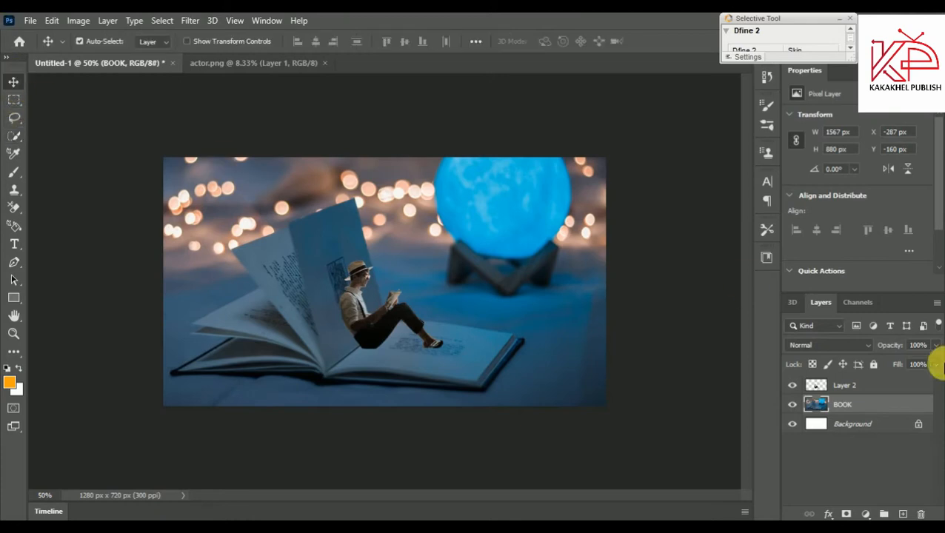
left_click(15, 137)
left_click(398, 43)
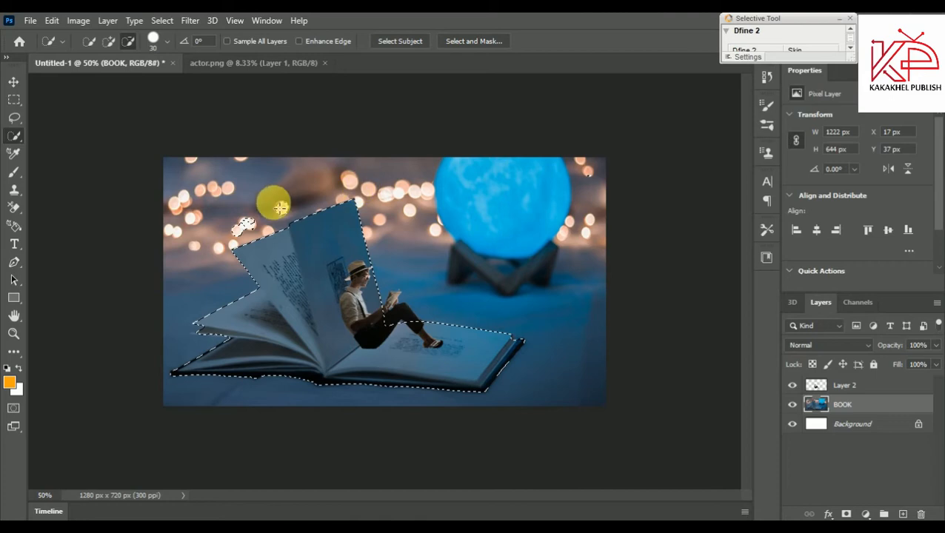
left_click_drag(253, 236, 237, 228)
key("ctrl+j")
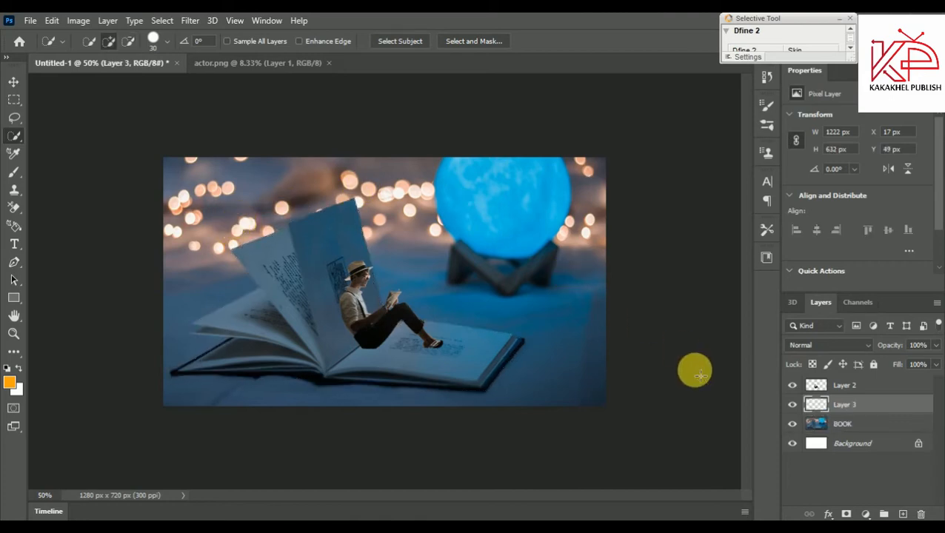
Step: Check the book cut-out by temporarily hiding the seated man and the BOOK layer
left_click(791, 385)
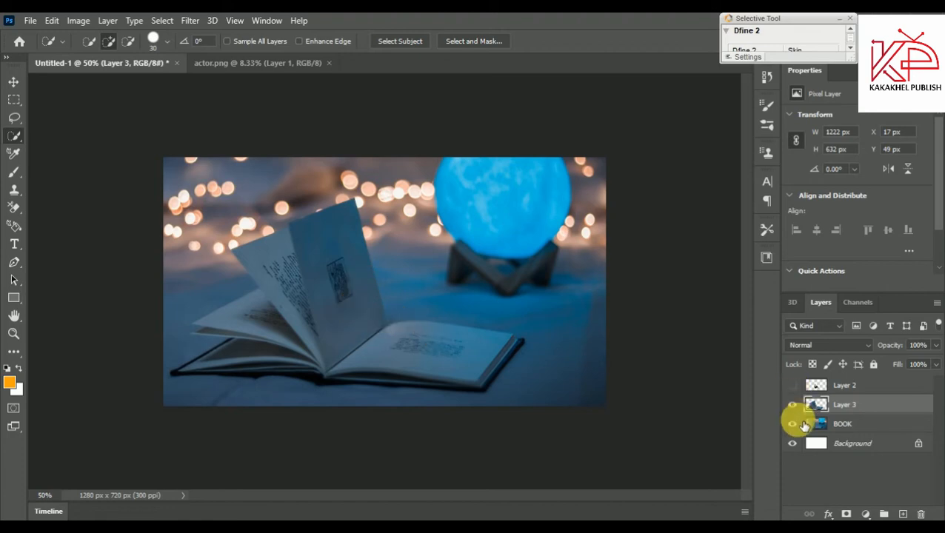
left_click(793, 425)
left_click(793, 425)
left_click(791, 385)
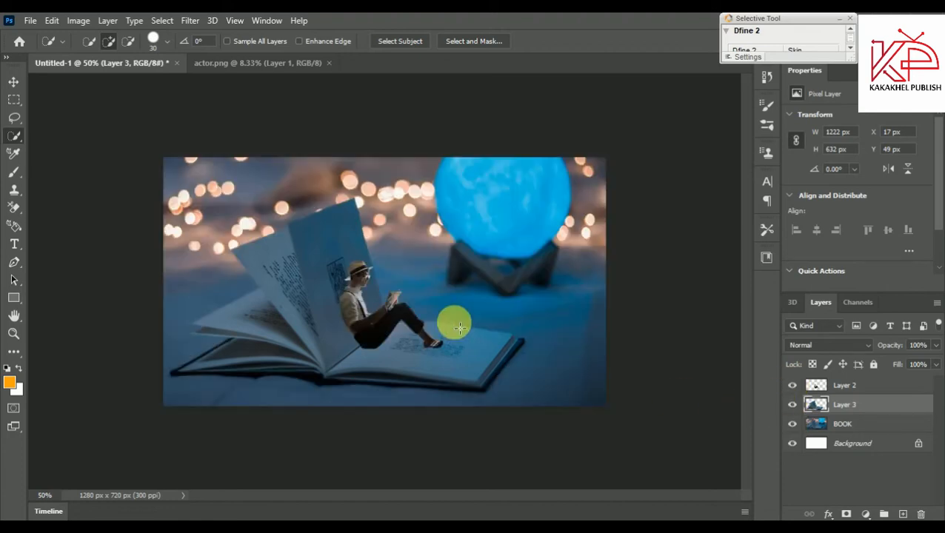
Step: Shift the cut-out book on Layer 3 slightly left and up to about X 12 px, Y 44 px
left_click(13, 81)
left_click_drag(405, 371, 395, 369)
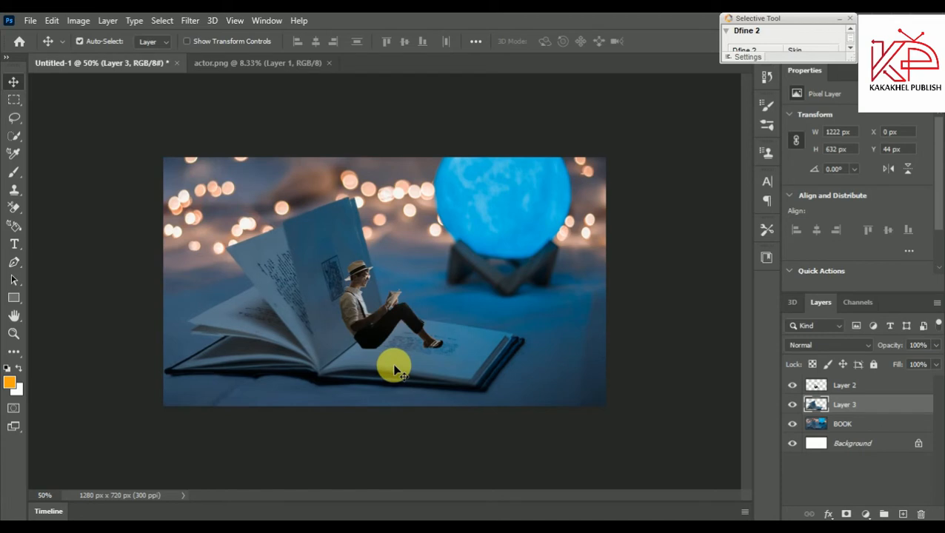
key("Right")
key("Right")
key("Right")
key("Right")
key("Right")
key("Right")
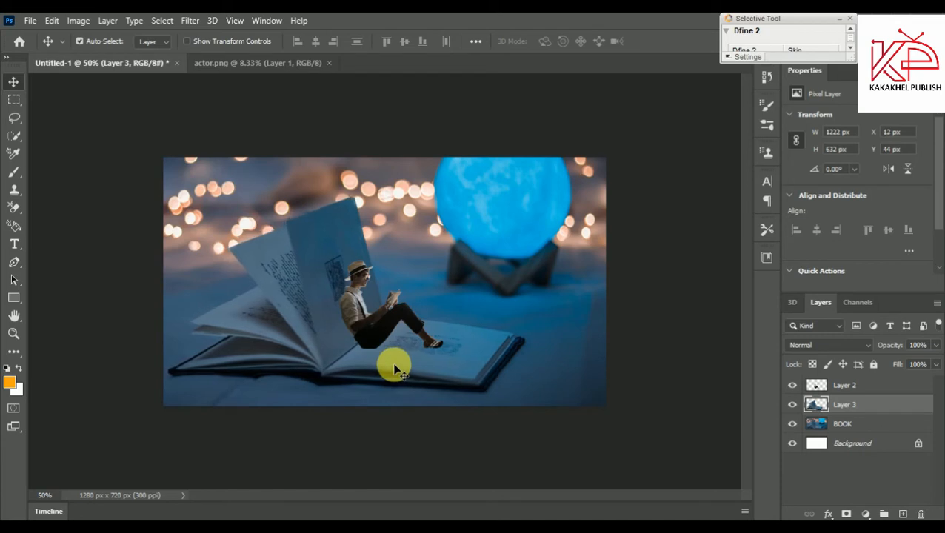
Step: Duplicate the BOOK layer and apply a Gaussian Blur with a 27 px radius to the copy
left_click(818, 428)
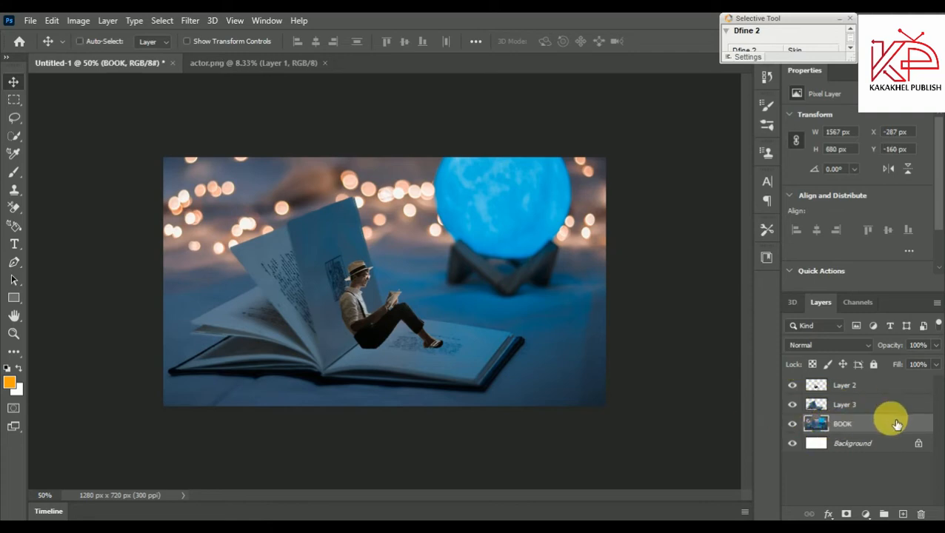
key("ctrl+j")
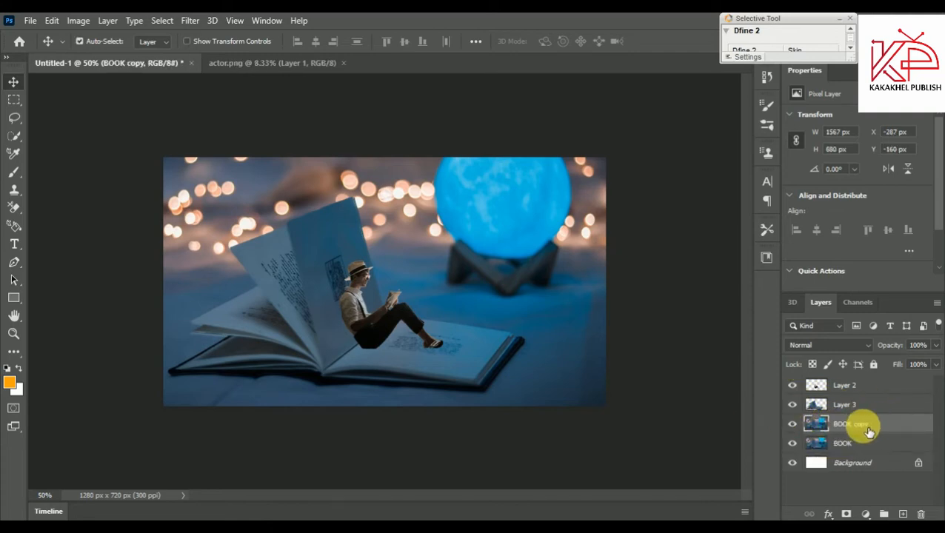
left_click(188, 22)
mouse_move(226, 178)
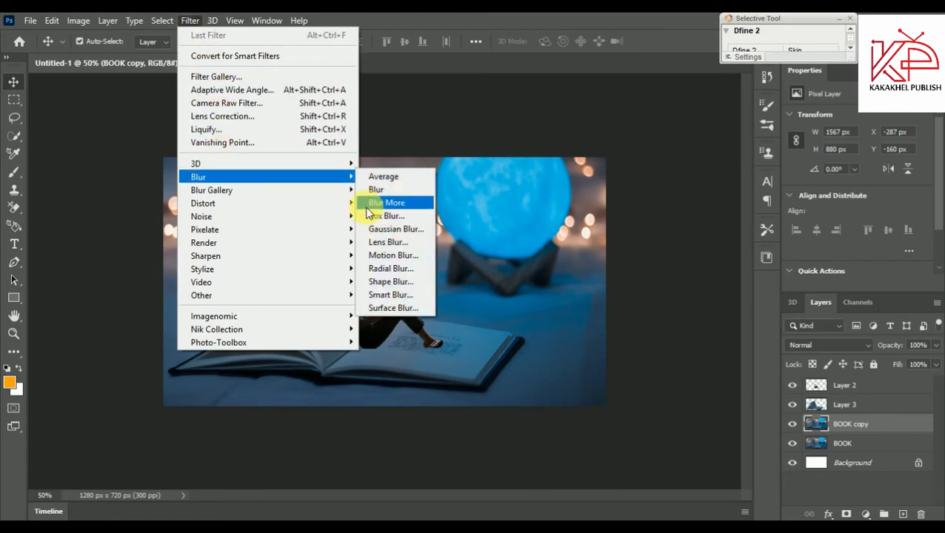
left_click(377, 230)
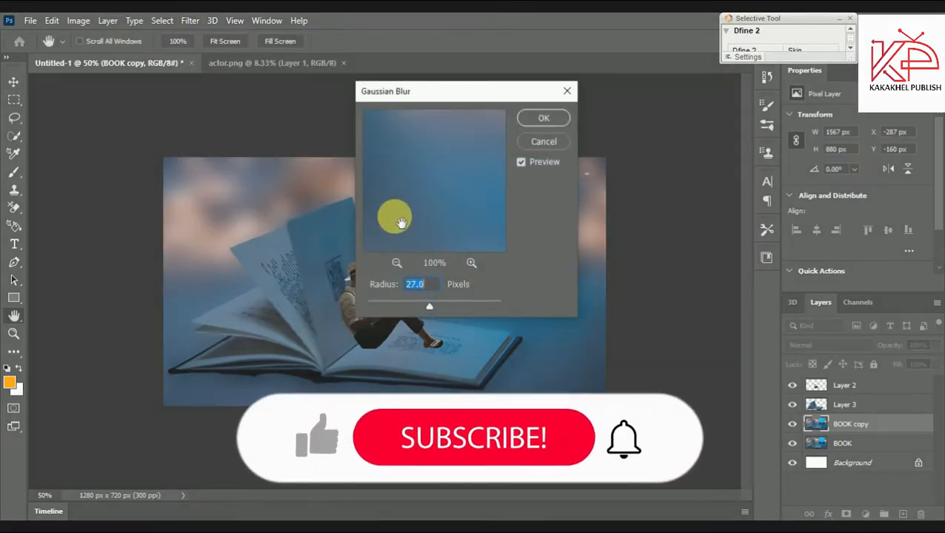
left_click_drag(428, 305, 427, 304)
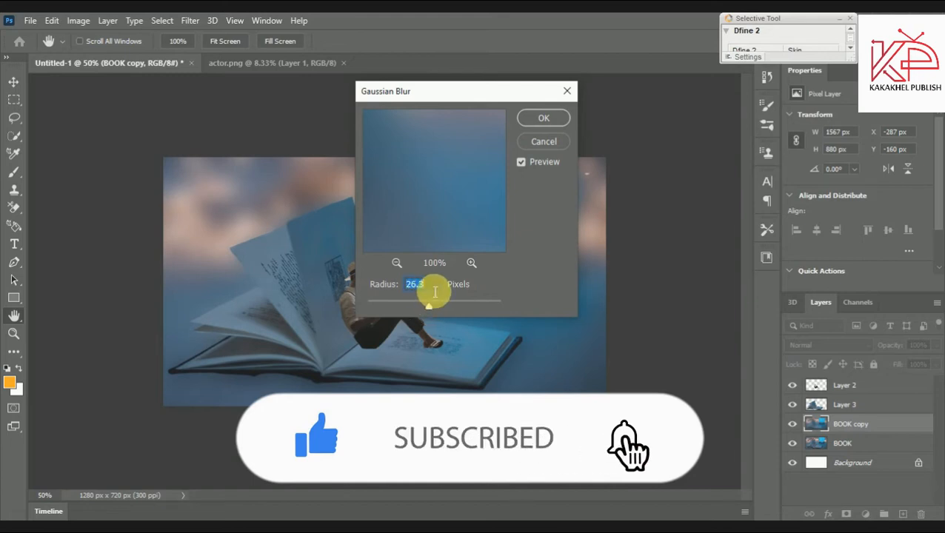
type("27")
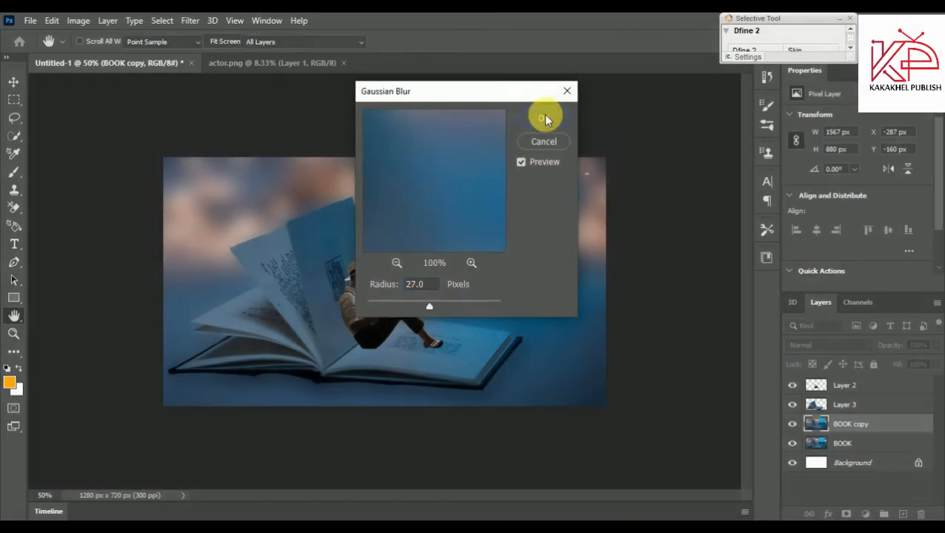
left_click(544, 118)
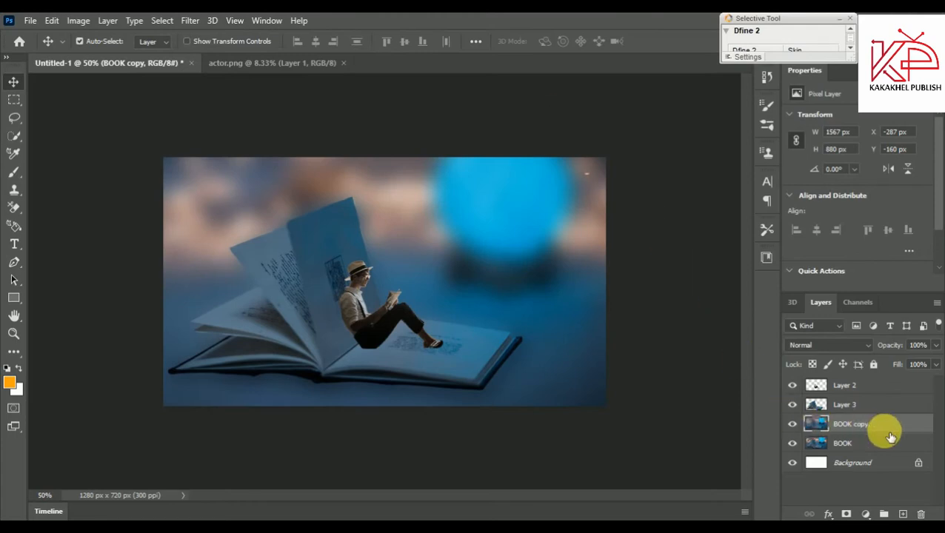
Step: Add a layer mask to BOOK copy and paint it with a 70 px soft round black brush below the book's lower edge
left_click(846, 513)
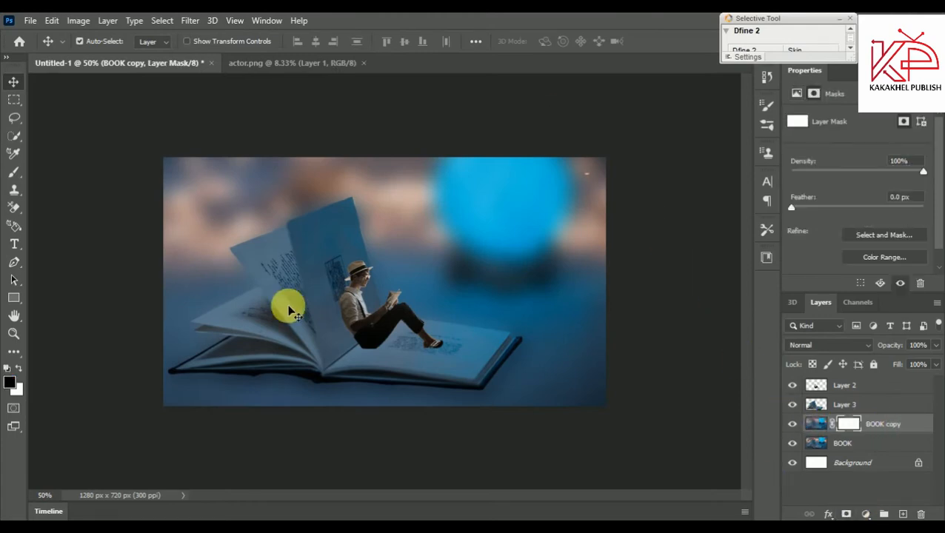
left_click(13, 171)
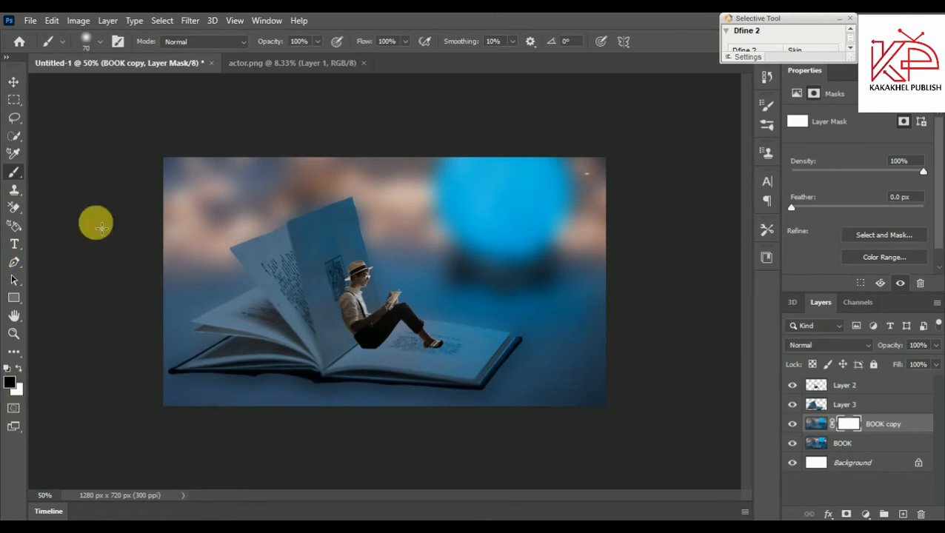
left_click(97, 42)
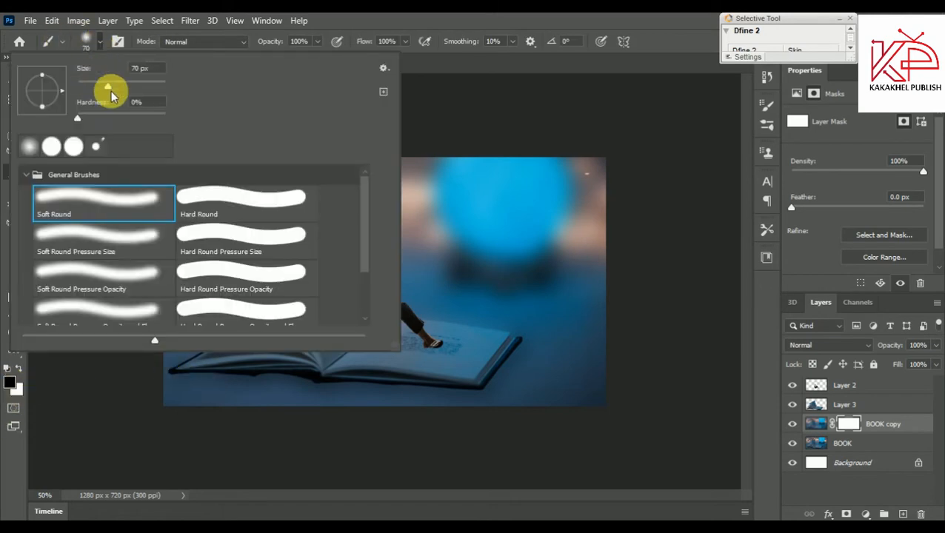
left_click(533, 17)
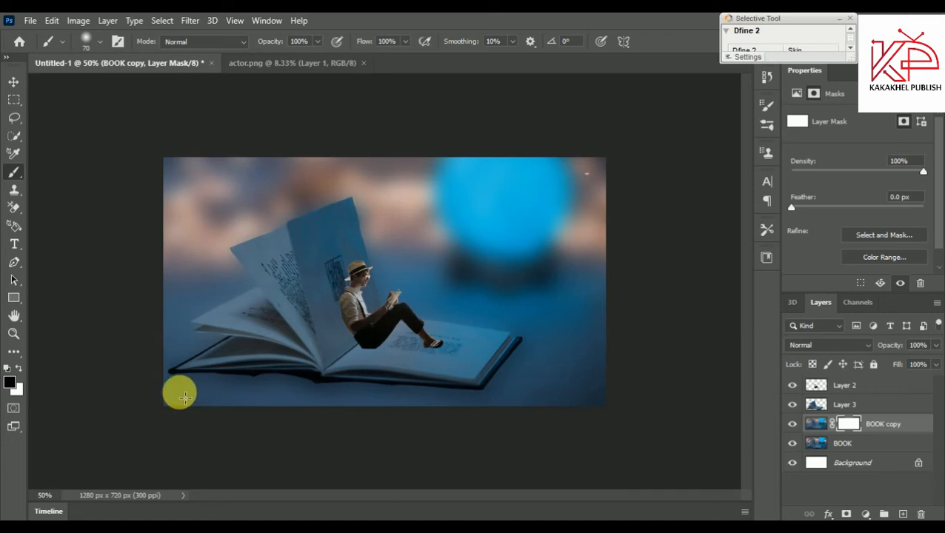
mouse_move(186, 397)
left_mouse_down()
mouse_move(544, 401)
mouse_move(604, 393)
mouse_move(326, 407)
mouse_move(335, 388)
mouse_move(397, 390)
mouse_move(160, 388)
mouse_move(172, 383)
left_mouse_up()
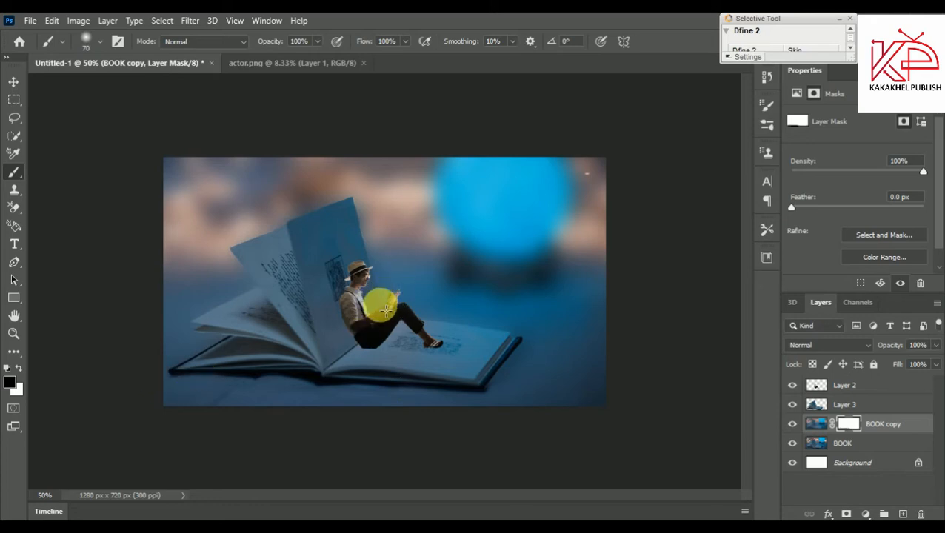
Step: Reduce the brush to 44 px and paint the BOOK copy mask along the upright page's edge and around the seated man
left_click(93, 45)
left_click_drag(102, 87, 103, 89)
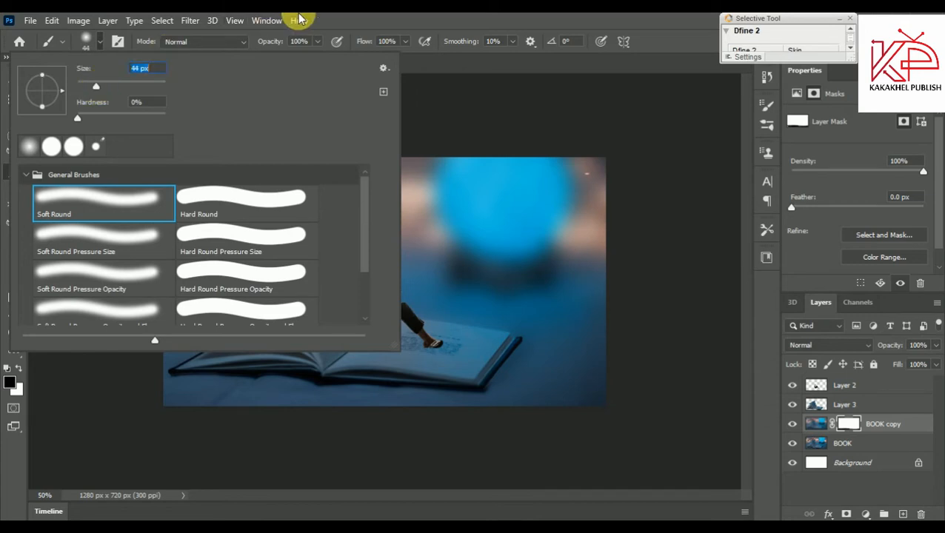
left_click(375, 17)
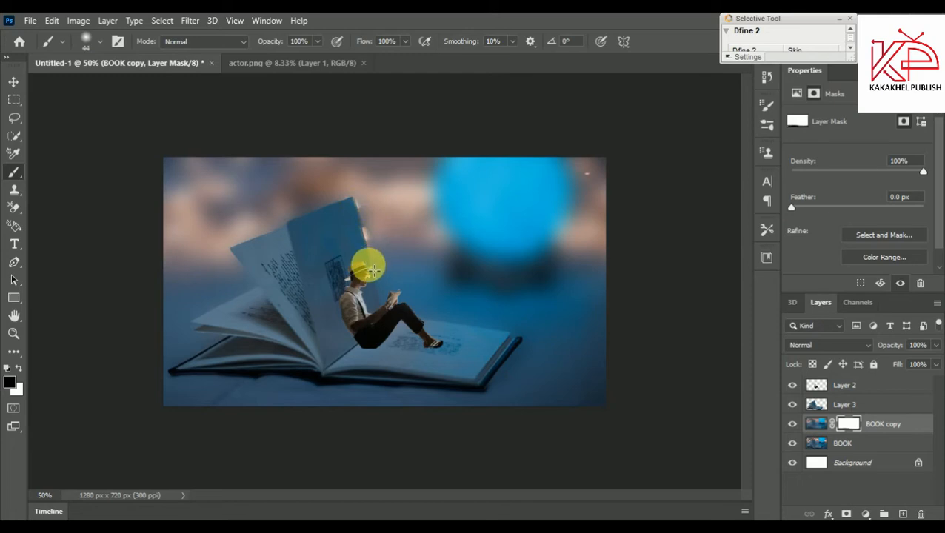
left_click_drag(383, 304, 354, 352)
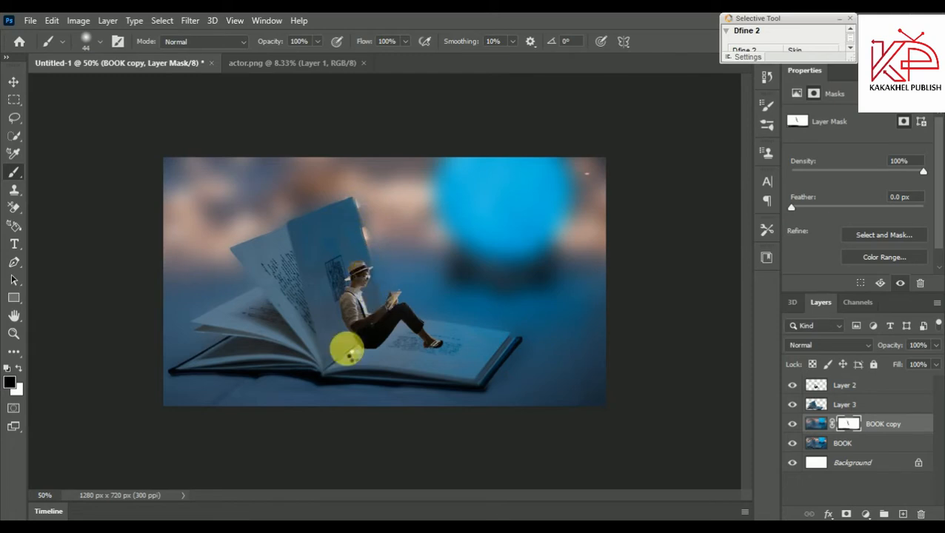
Step: Bring the lantern from lantern.png into the Untitled-1 composition and place its layer above Layer 3
key("ctrl+shift+Tab")
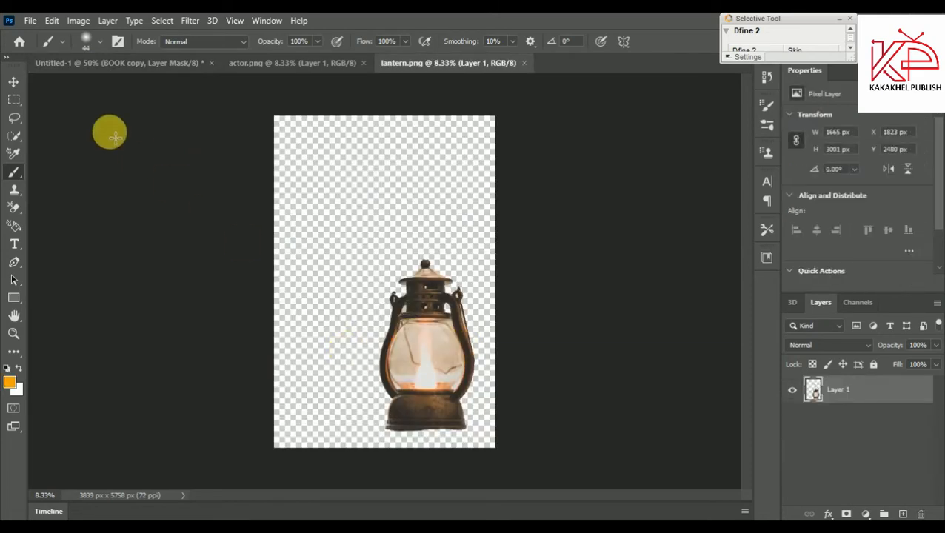
key("v")
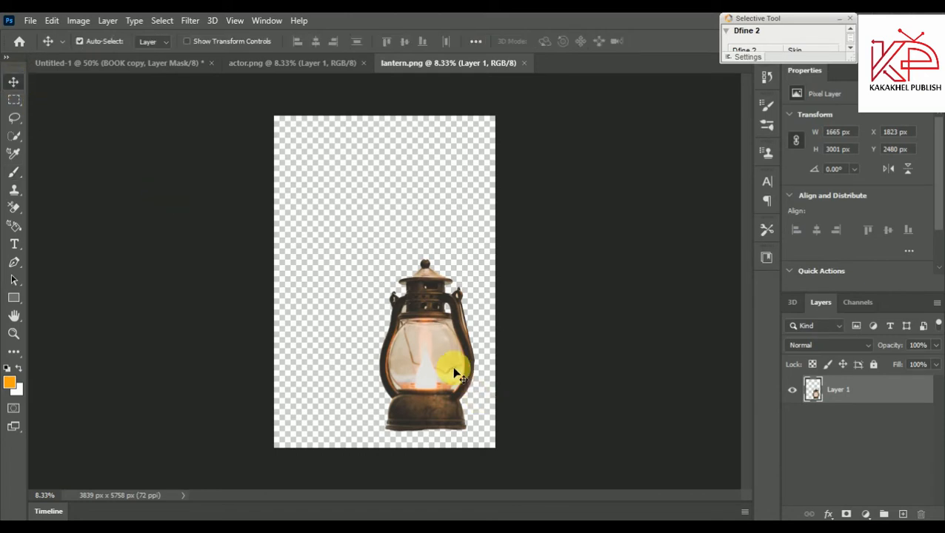
left_click_drag(453, 369, 410, 306)
left_click_drag(365, 243, 177, 70)
left_click_drag(146, 69, 478, 338)
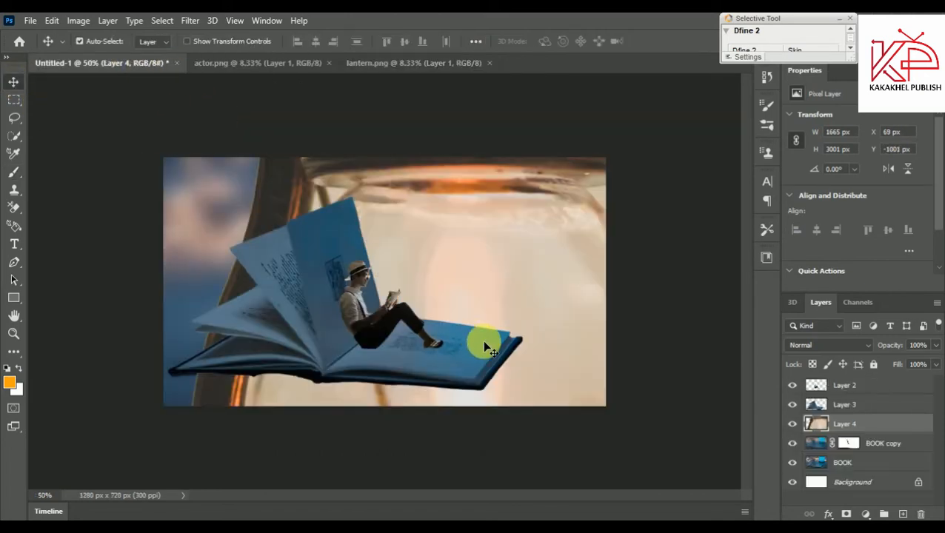
left_click_drag(866, 425, 853, 394)
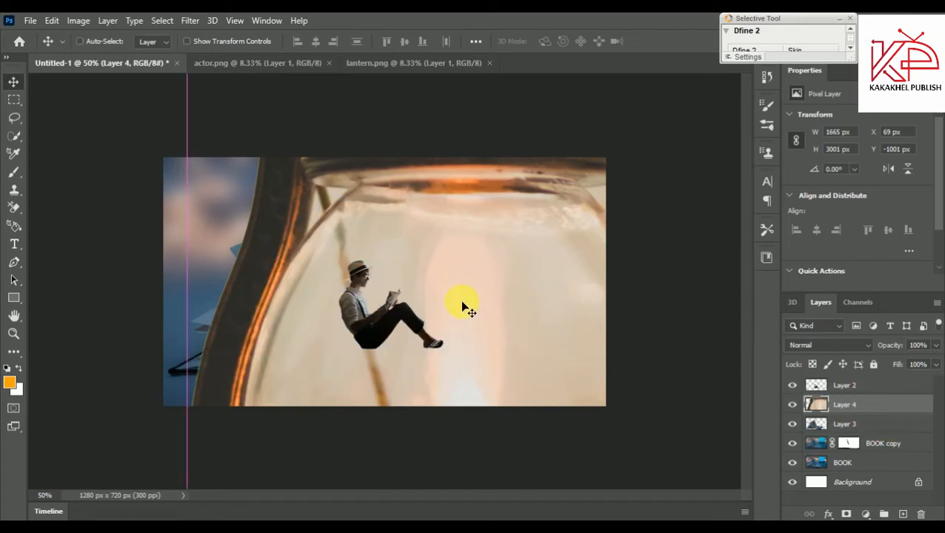
Step: Scale the lantern down to about 63 × 119 px and place it on the open page beyond the man's feet
key("ctrl+t")
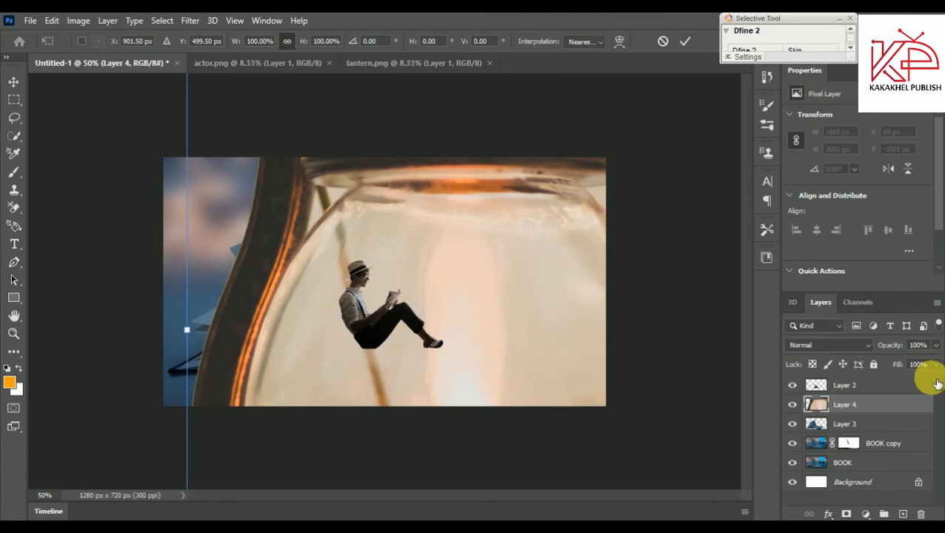
key("ctrl+minus")
key("ctrl+minus")
key("ctrl+minus")
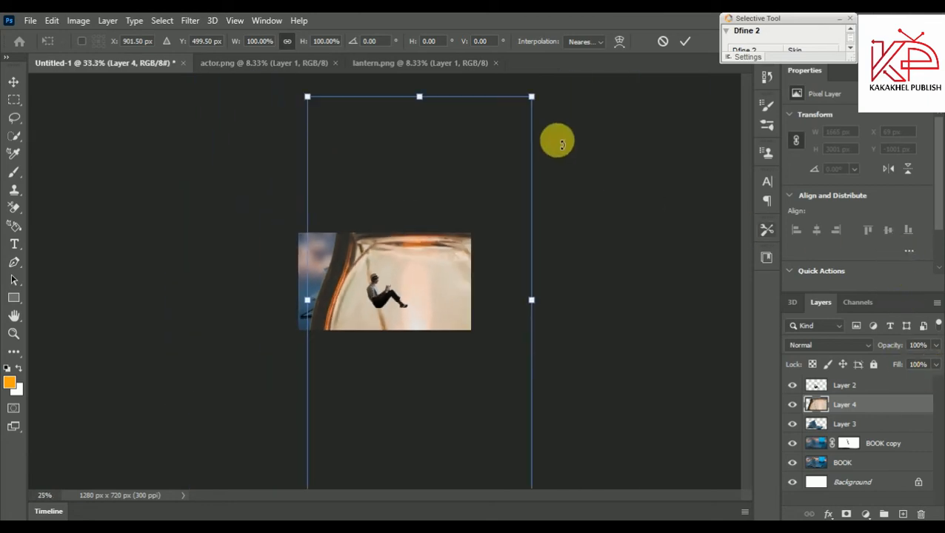
left_click_drag(510, 126, 417, 290)
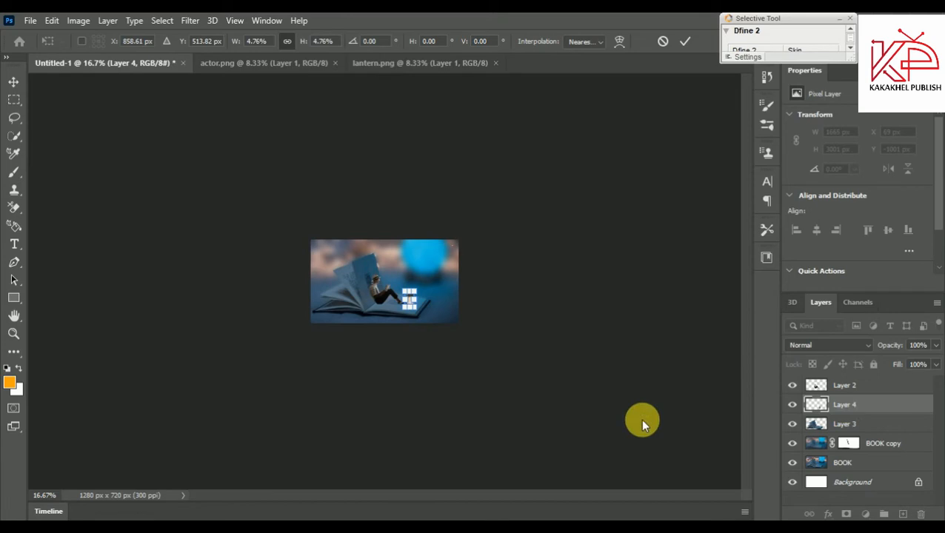
key("ctrl+plus")
key("ctrl+plus")
key("ctrl+plus")
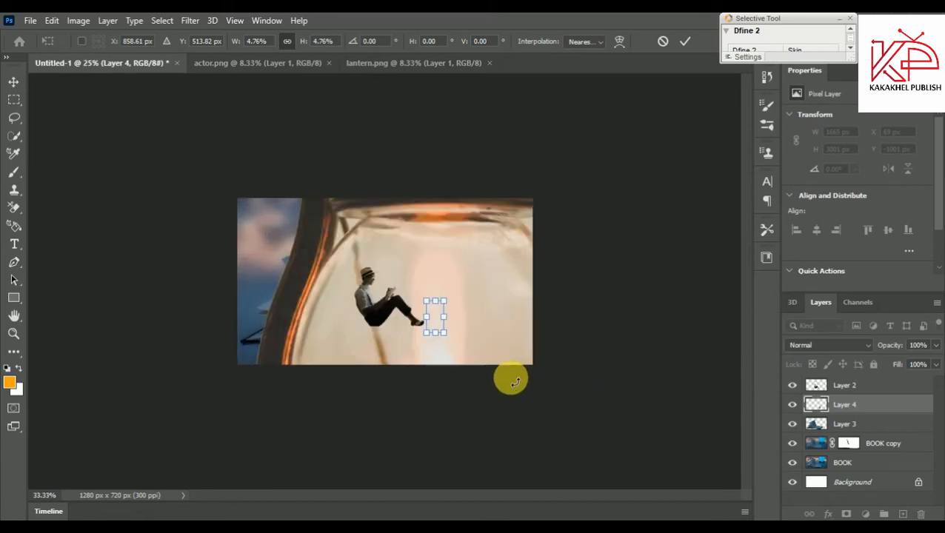
left_click_drag(464, 339, 484, 333)
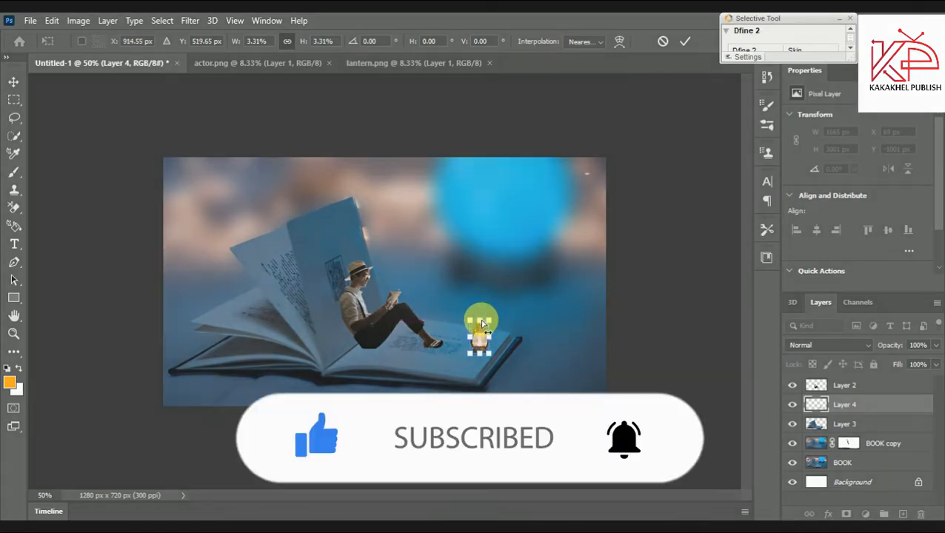
left_click_drag(480, 320, 520, 302)
left_click_drag(488, 336, 512, 317)
key("Return")
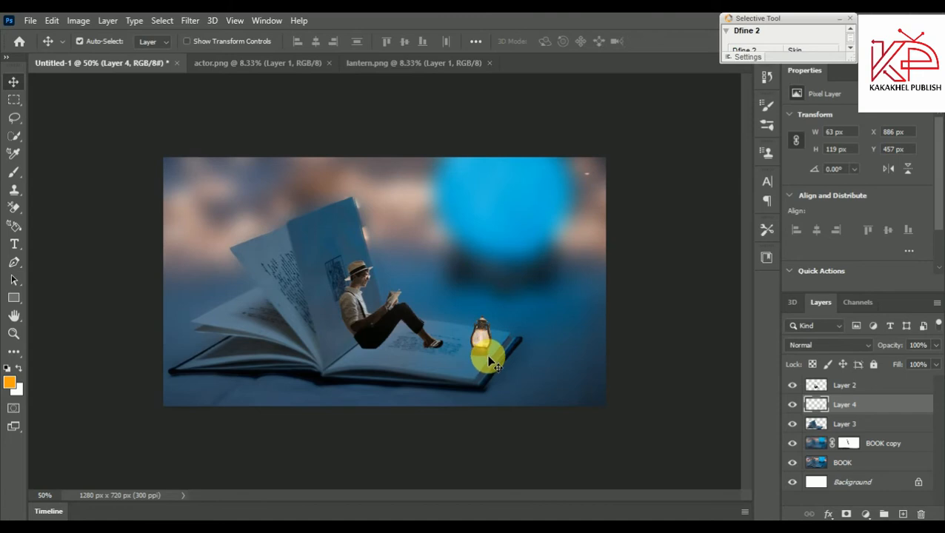
Step: Scale the lantern to about 90% and reposition it near the page's far edge at about X 896 px, Y 448 px
key("ctrl+t")
left_click_drag(492, 315, 485, 338)
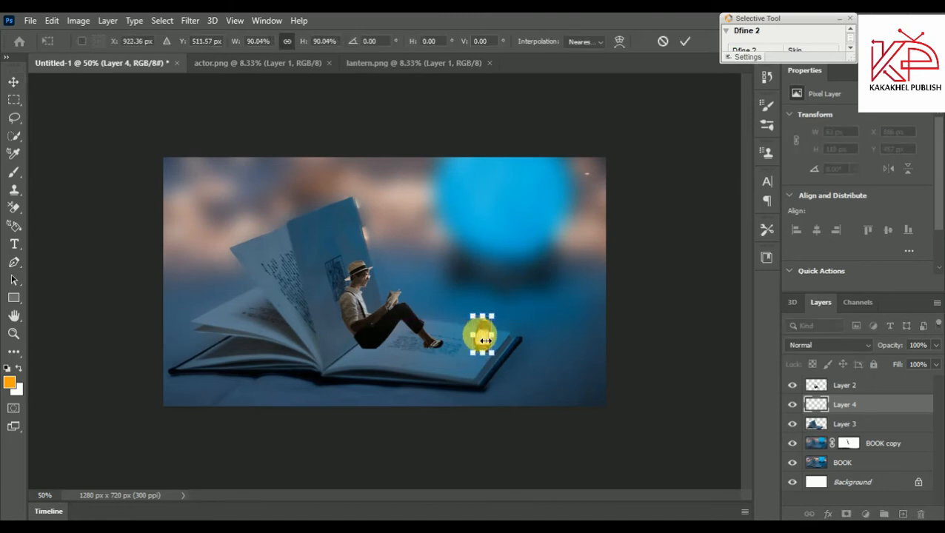
key("Return")
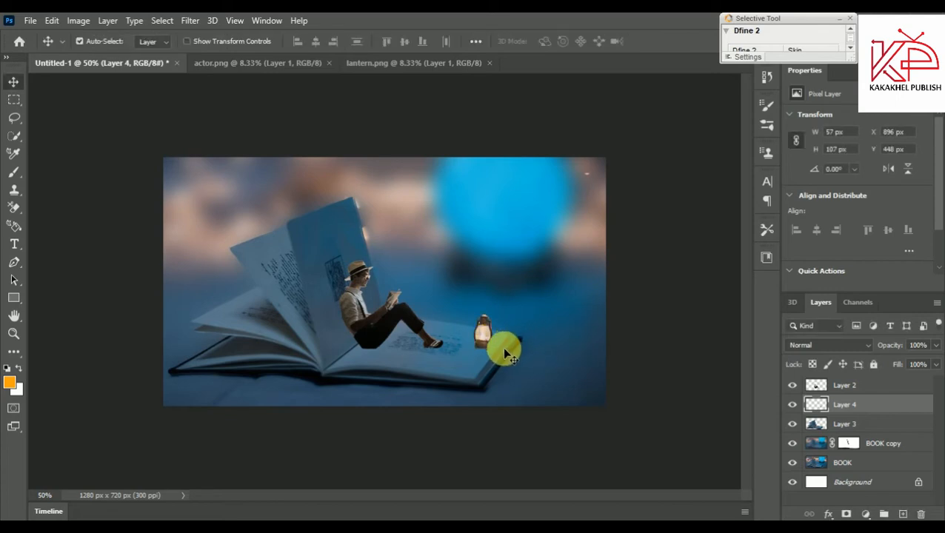
Step: On a new layer above the lantern, paint a soft black dab beneath the seated man with a 61 px brush
left_click(903, 514)
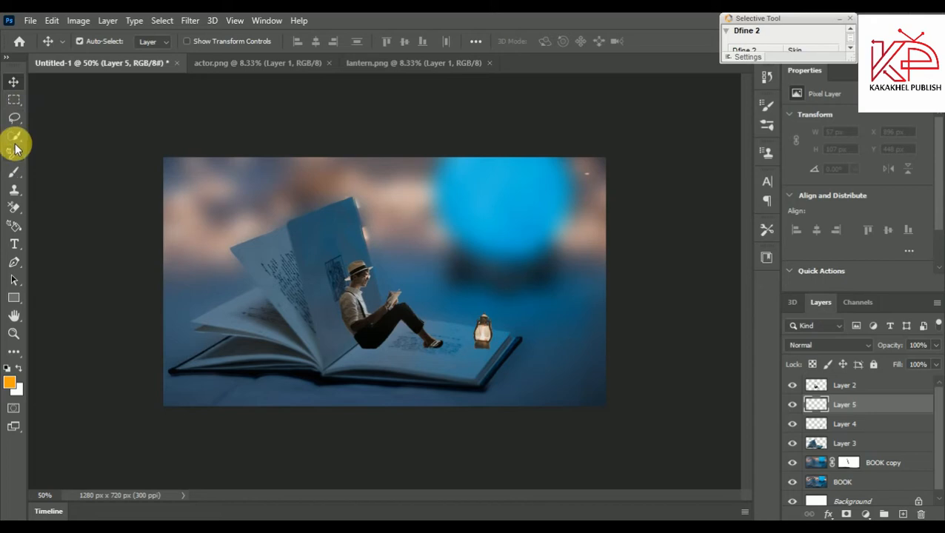
left_click(14, 171)
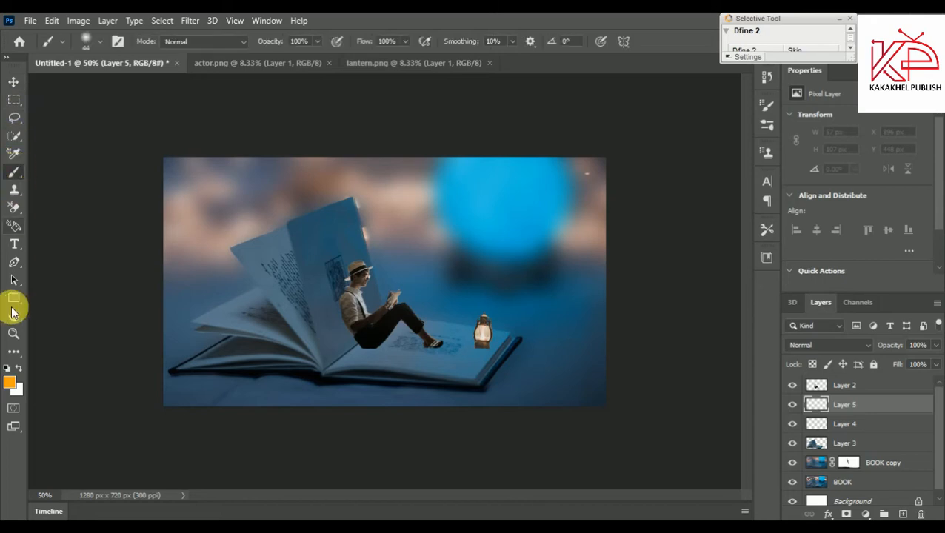
left_click(9, 382)
left_click_drag(636, 252, 564, 308)
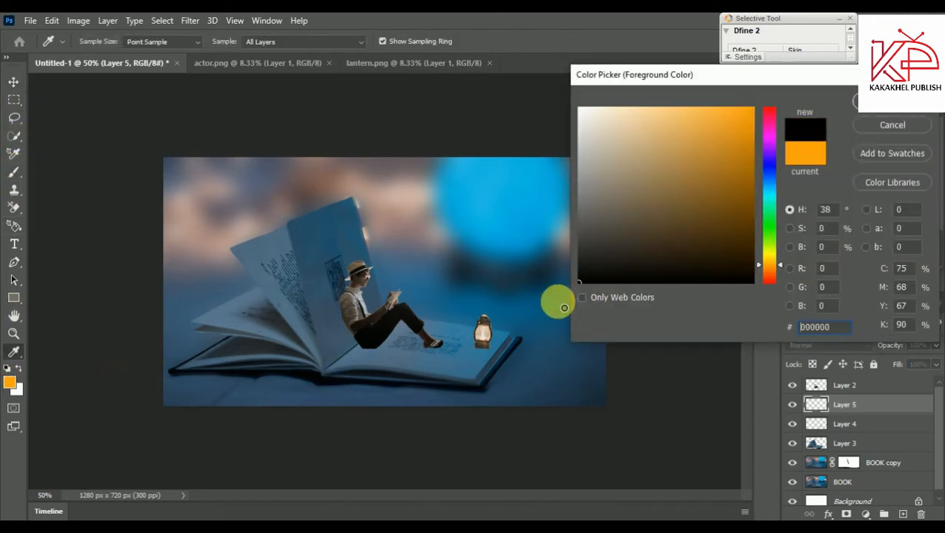
left_click(875, 110)
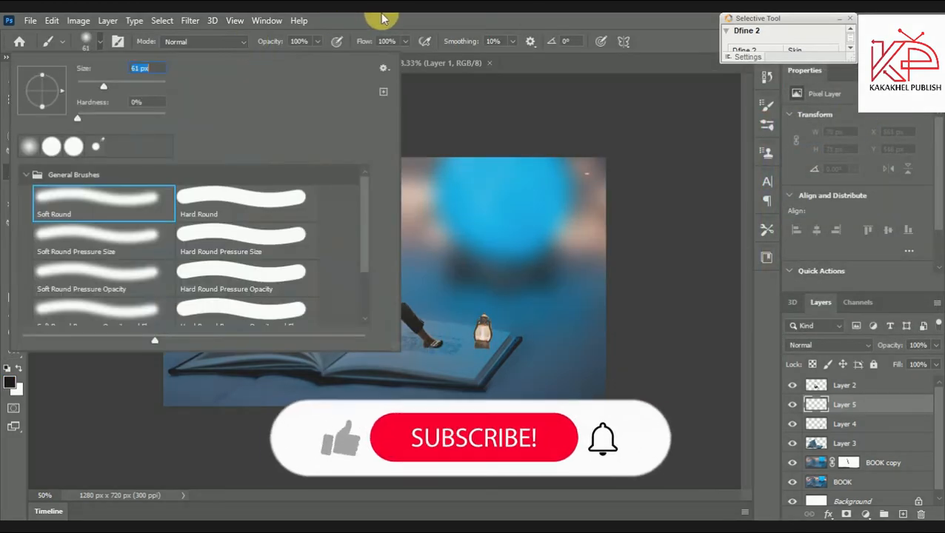
key("Return")
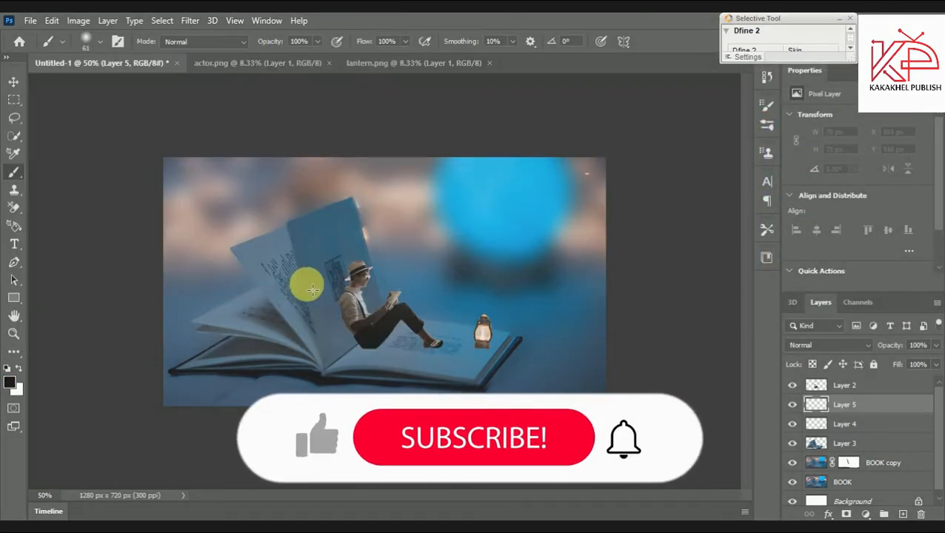
left_click(368, 352)
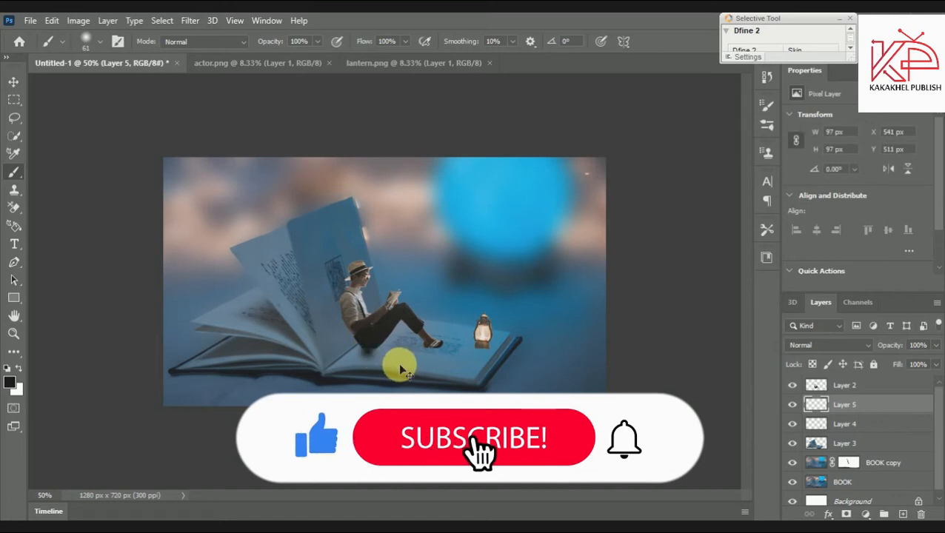
Step: Stretch the black dab under the man into a shadow about 369 × 100 px, tilted about 3.8° to follow the page
key("ctrl+t")
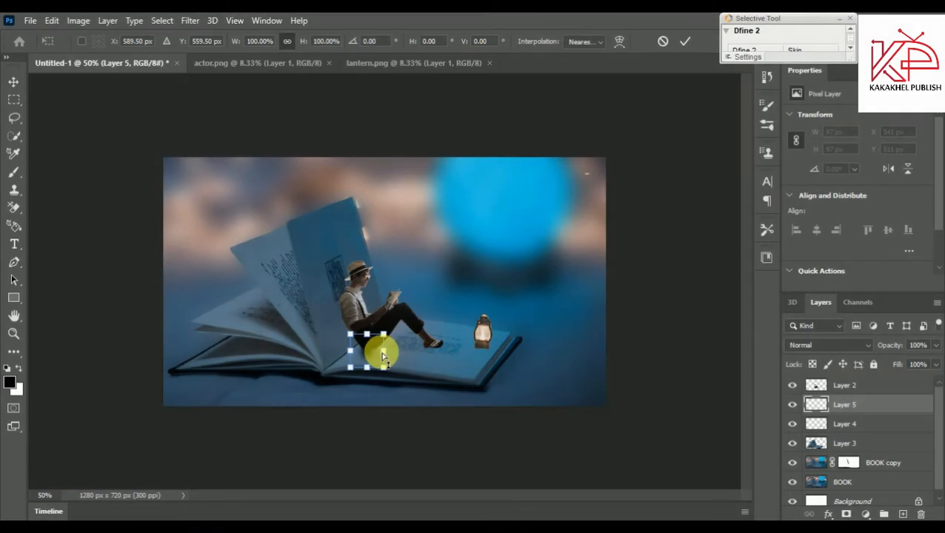
left_click_drag(384, 356, 456, 353)
left_click_drag(390, 359, 367, 358)
left_click_drag(432, 316, 438, 328)
left_click_drag(384, 352, 380, 348)
left_click_drag(319, 347, 306, 342)
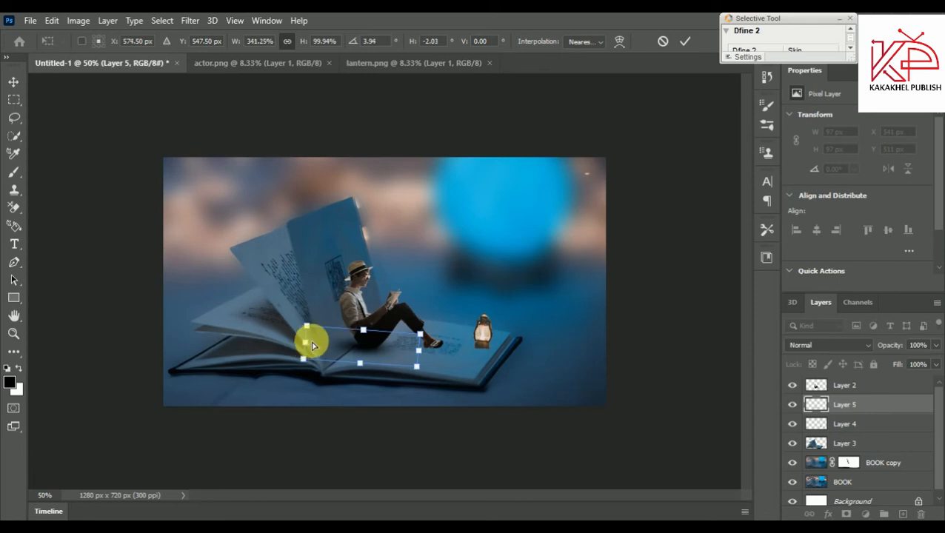
left_click_drag(417, 356, 432, 353)
key("Return")
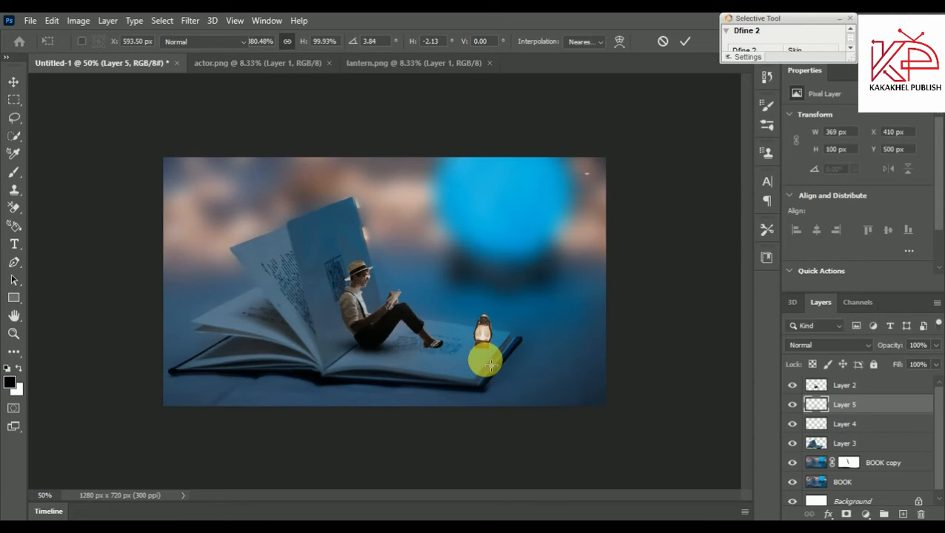
Step: Duplicate the Layer 5 shadow and move the copy beneath the man's feet, at about X 594 px, Y 505 px
key("b")
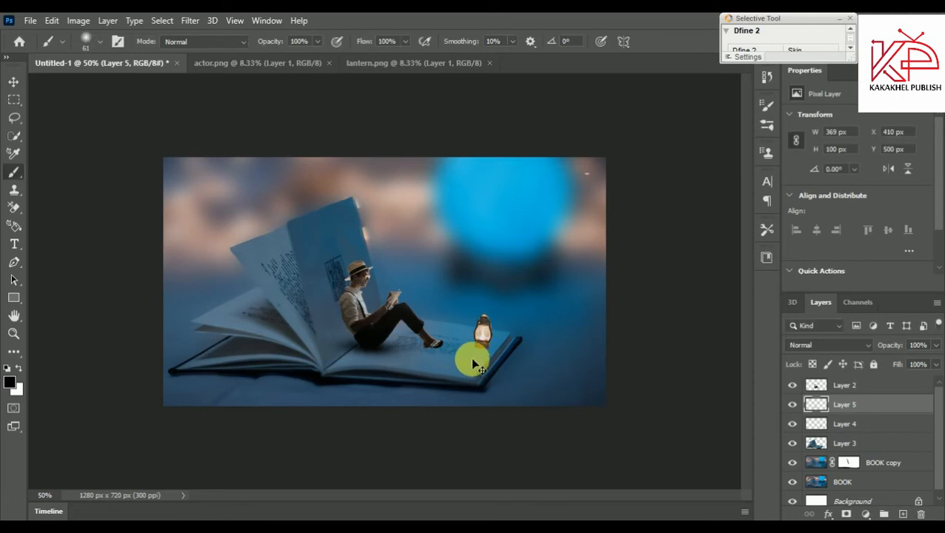
key("ctrl+j")
left_click(13, 83)
left_click_drag(369, 352, 437, 353)
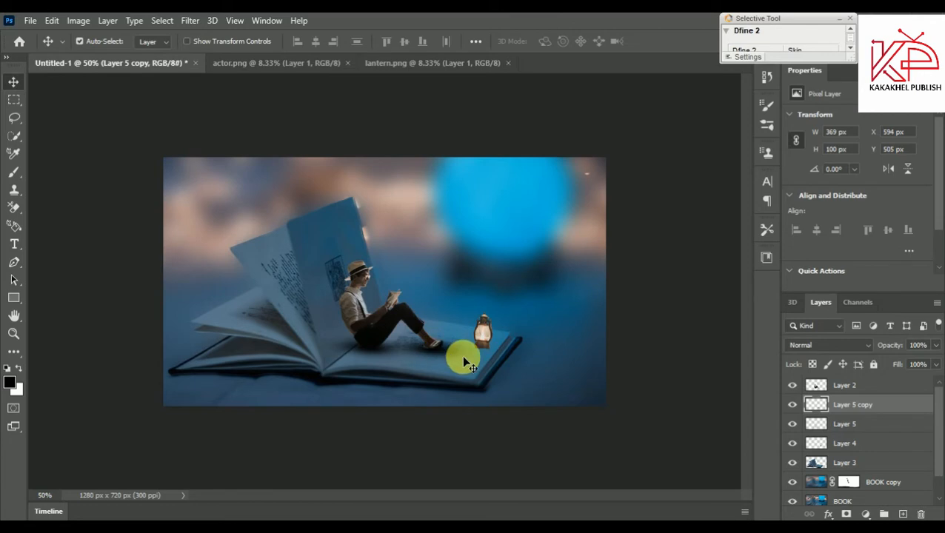
Step: Duplicate the Layer 5 shadow and move the copy behind the seated man to about X 323 px, Y 455 px
left_click(363, 356)
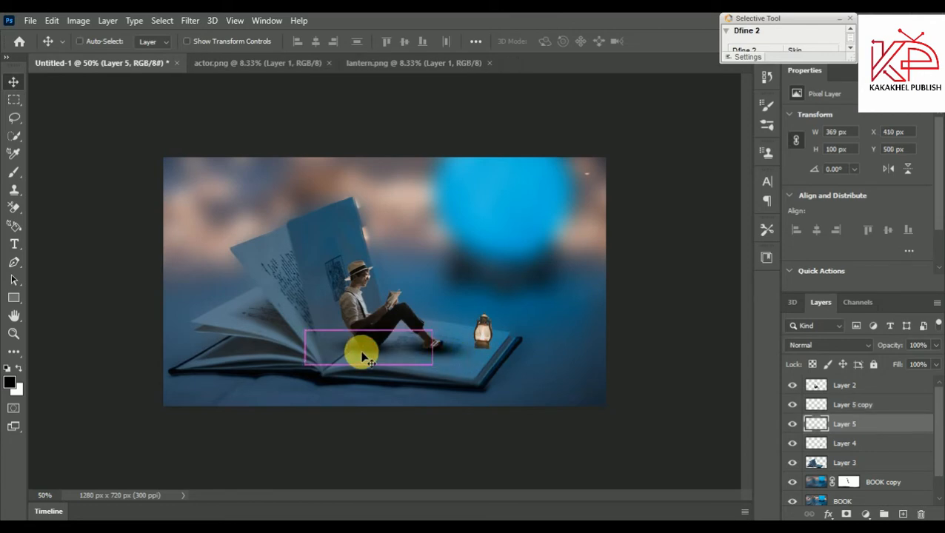
key("ctrl+j")
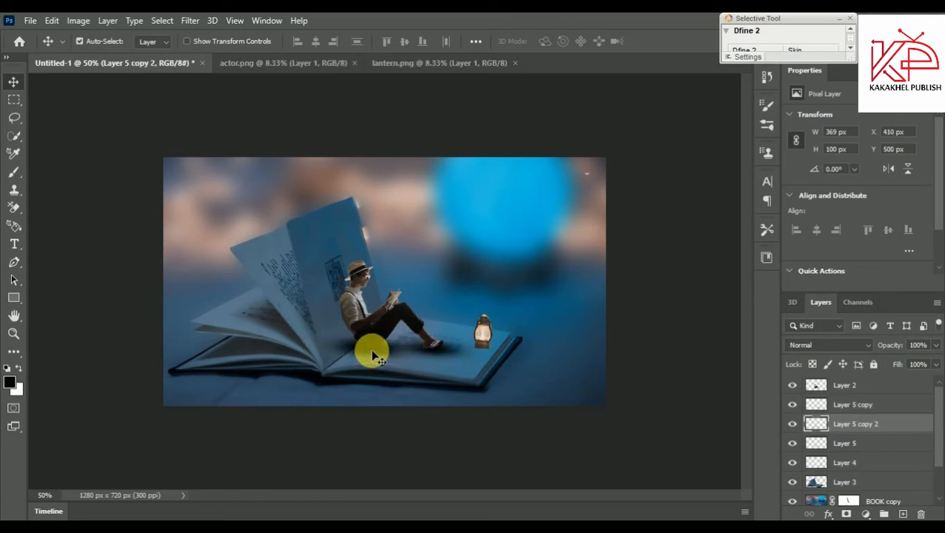
left_click_drag(373, 356, 363, 333)
right_click(328, 333)
left_click(327, 333)
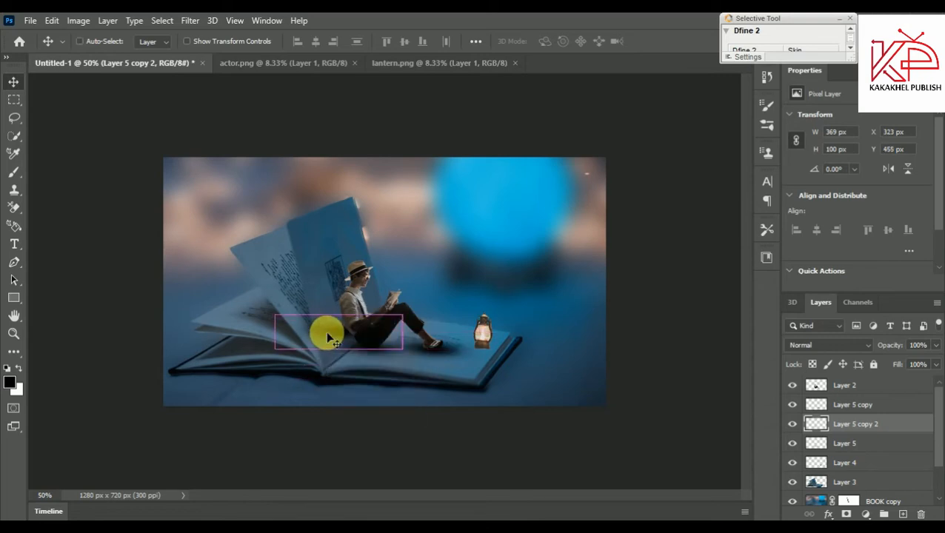
Step: Flip the shadow copy horizontally, enlarge it to about 120% × 129% and rotate it about -126° along the upright page behind the man
key("ctrl+t")
right_click(339, 328)
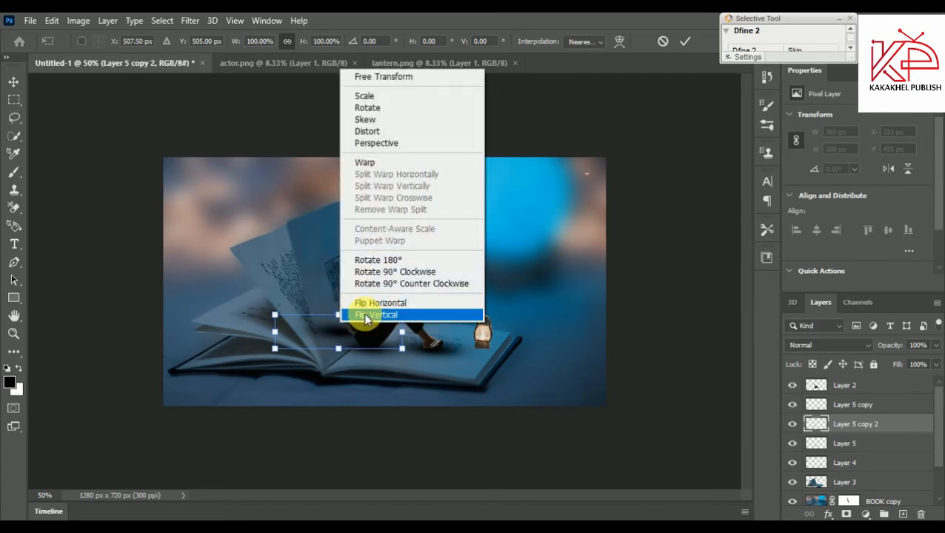
left_click(374, 304)
right_click(327, 330)
left_click(363, 325)
left_click_drag(423, 311, 417, 389)
left_click_drag(328, 323, 393, 391)
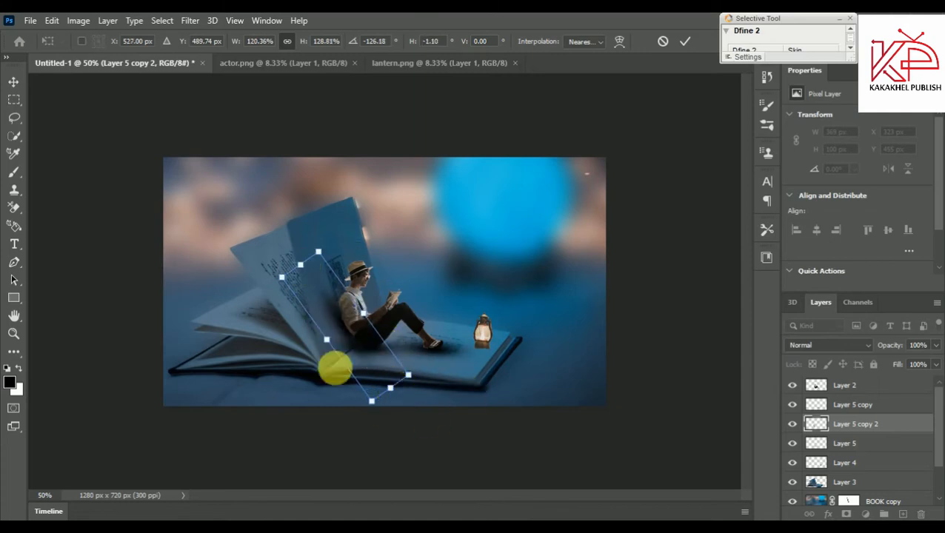
key("Return")
Step: Add a layer mask to Layer 5 copy 2 and brush black over the shadow's excess lower end
left_click(846, 513)
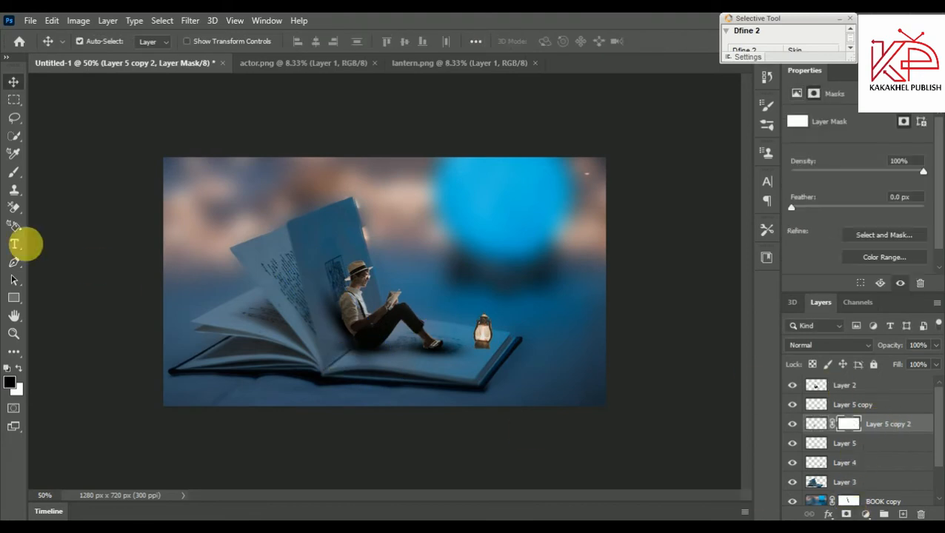
left_click(14, 171)
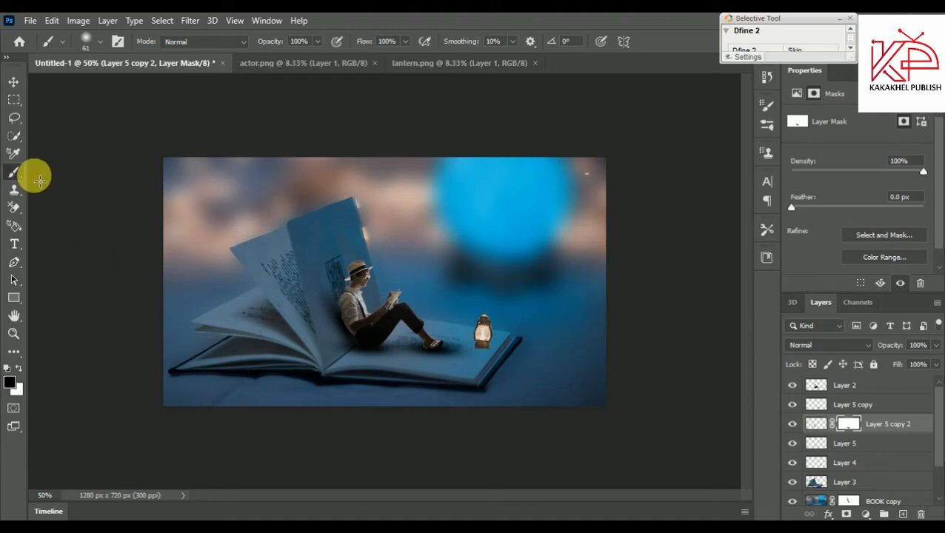
left_click(13, 82)
Step: Widen the Layer 5 shadow beneath the man to about 111%, extending it on both sides
left_click(385, 357)
key("ctrl+t")
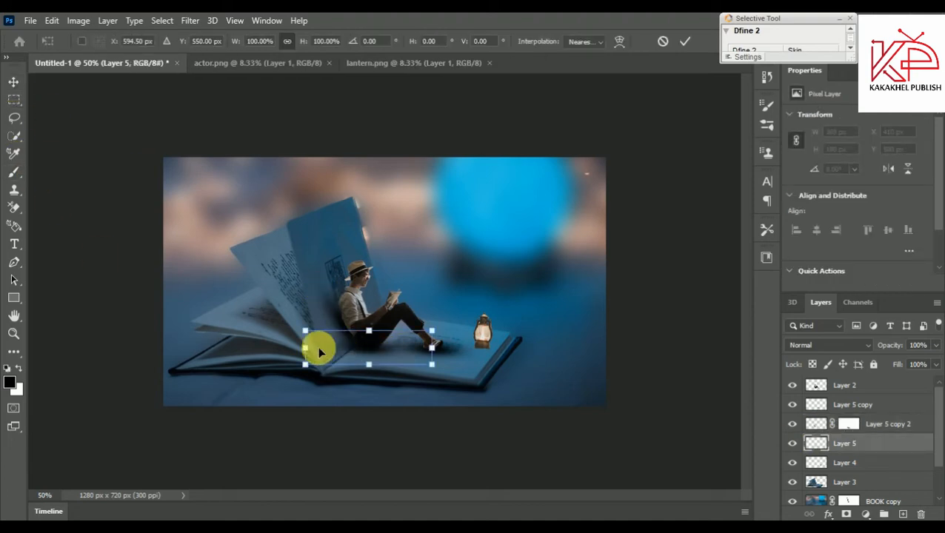
left_click_drag(305, 347, 300, 347)
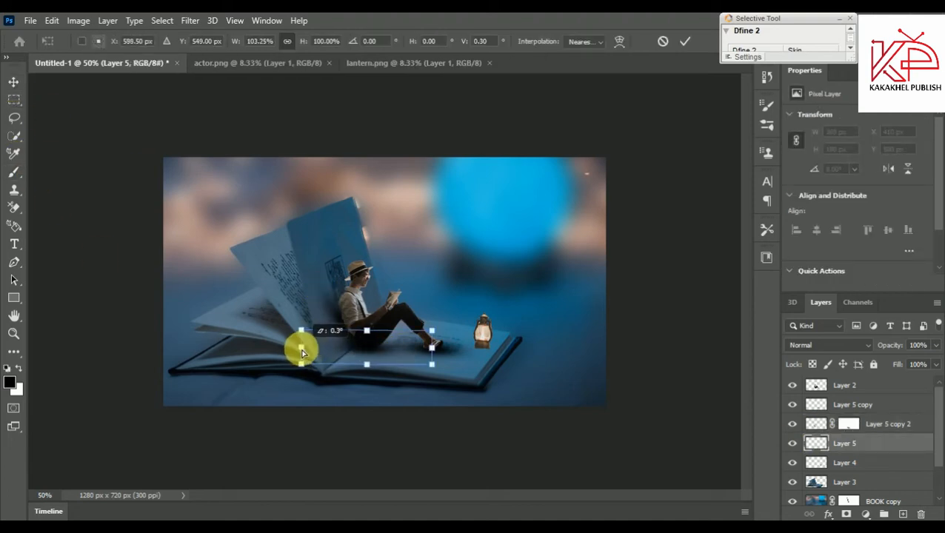
left_click_drag(434, 349, 443, 349)
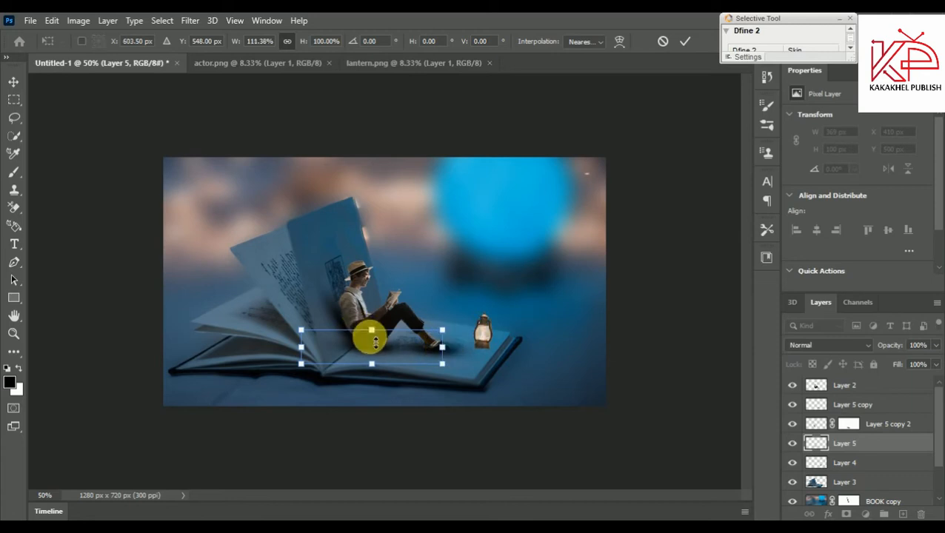
double_click(370, 336)
Step: Stretch the Layer 5 copy 2 shadow behind the man's back upward to about 269 × 412 px, with a slight skew
left_click(335, 320)
key("ctrl+t")
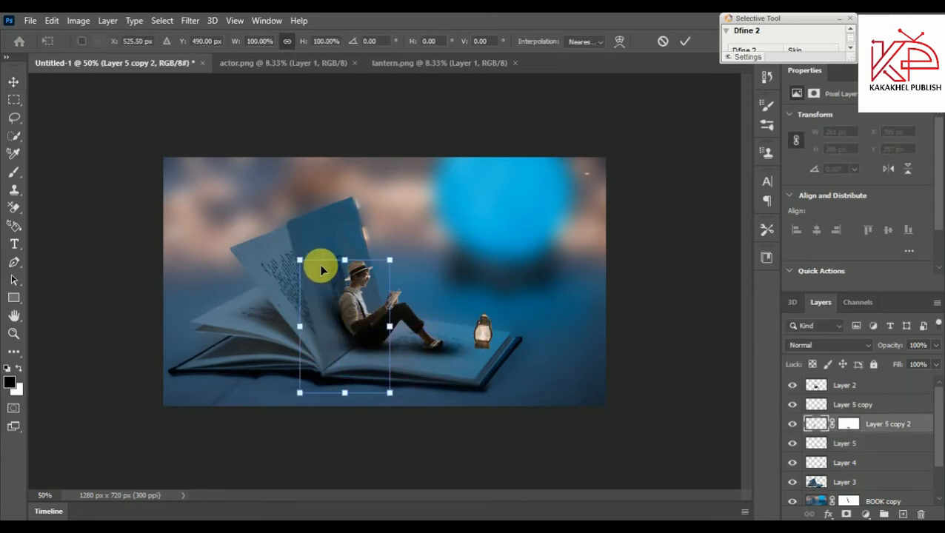
left_click_drag(344, 259, 337, 253)
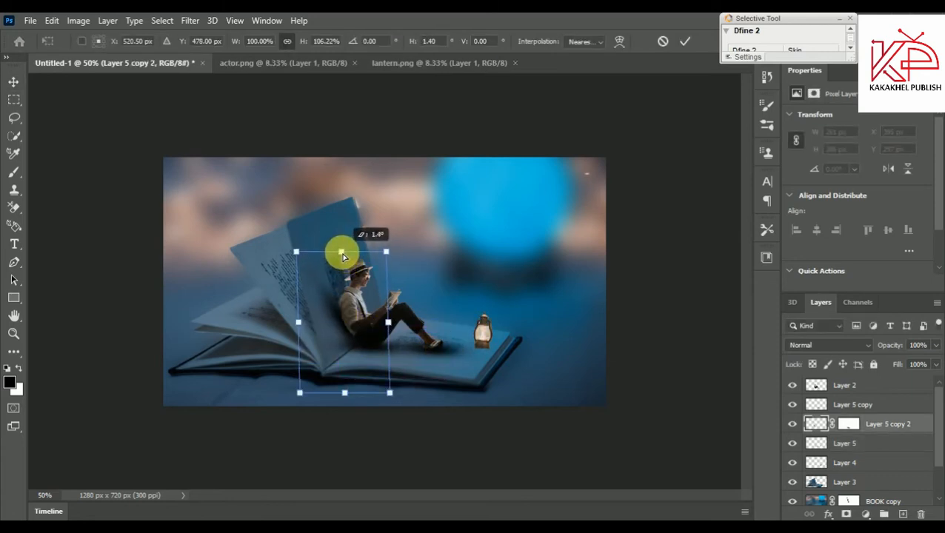
key("Return")
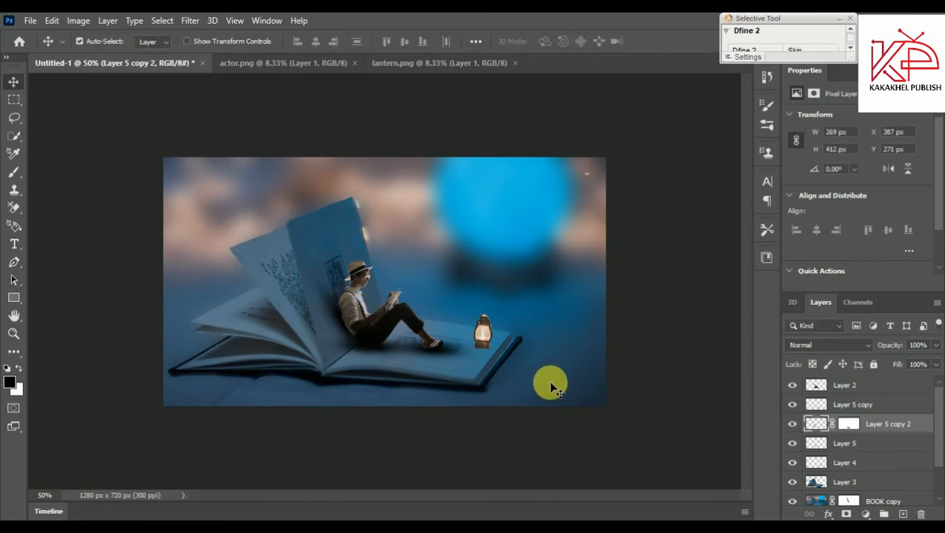
Step: Apply the Camera Raw Filter to the man on Layer 2 with Saturation at +29
left_click(925, 386)
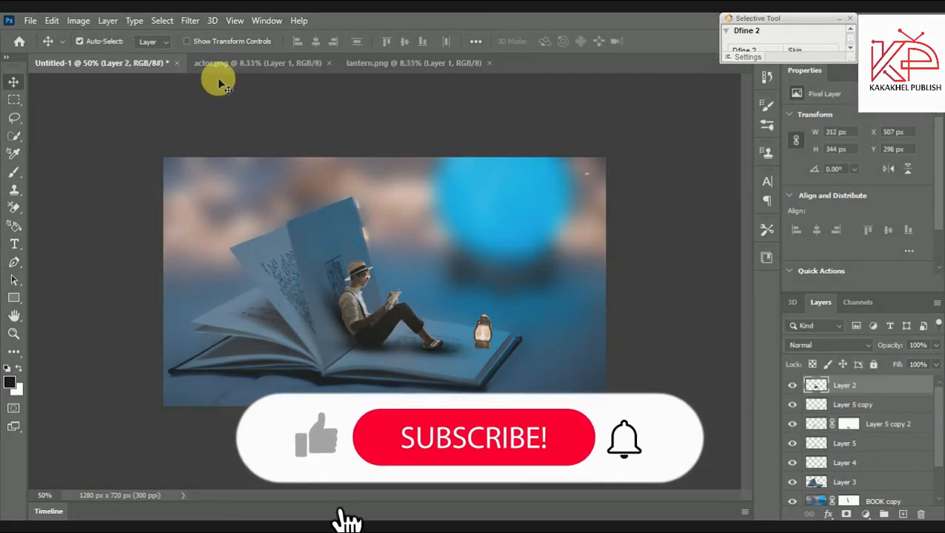
left_click(188, 23)
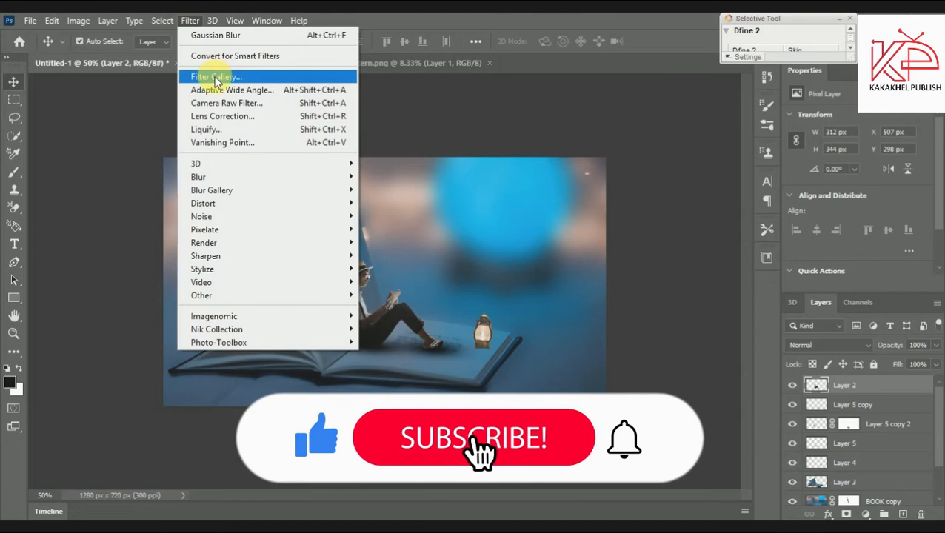
left_click(215, 101)
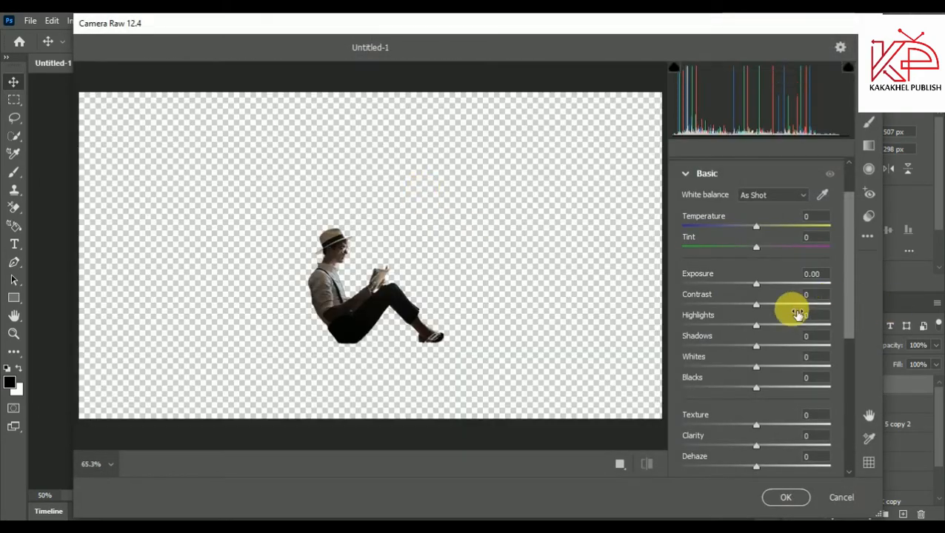
scroll(788, 311, "down", 5)
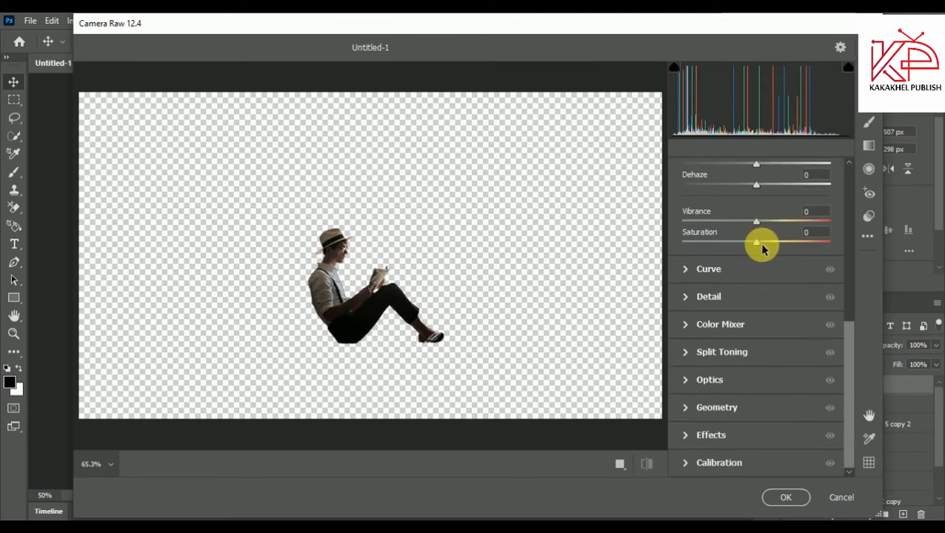
left_click_drag(761, 247, 778, 248)
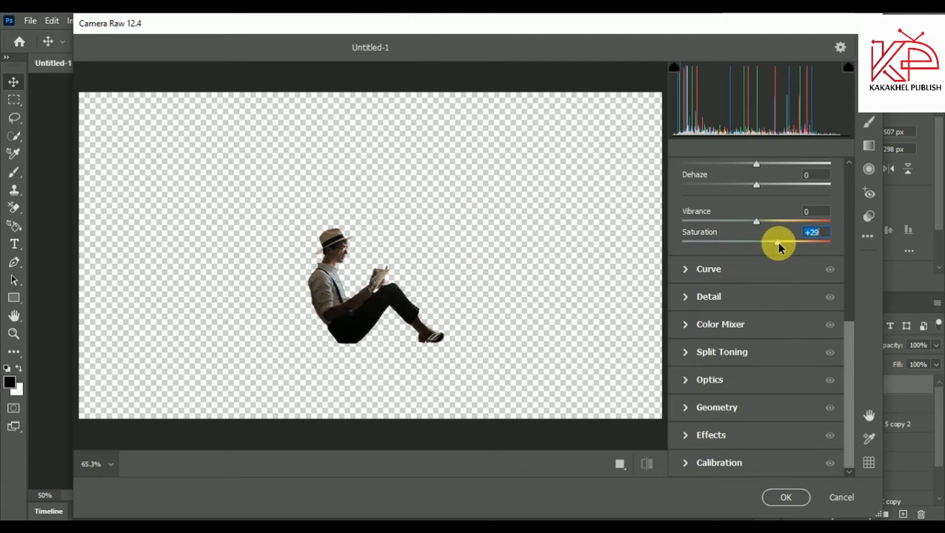
left_click(782, 498)
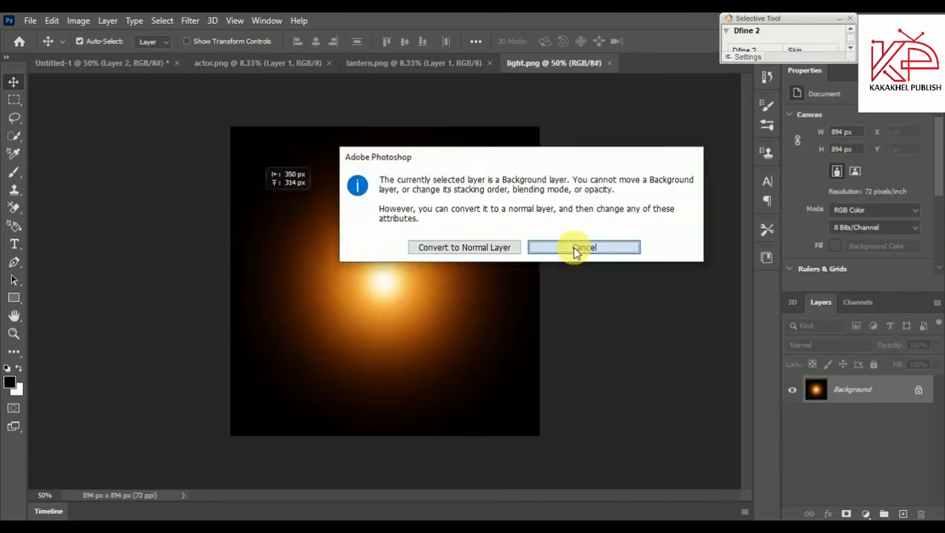
Step: Dismiss the background layer warning and copy the entire light.png glow into the Untitled-1 composition
left_click(555, 247)
key("ctrl+a")
left_click_drag(388, 294, 369, 283)
key("ctrl")
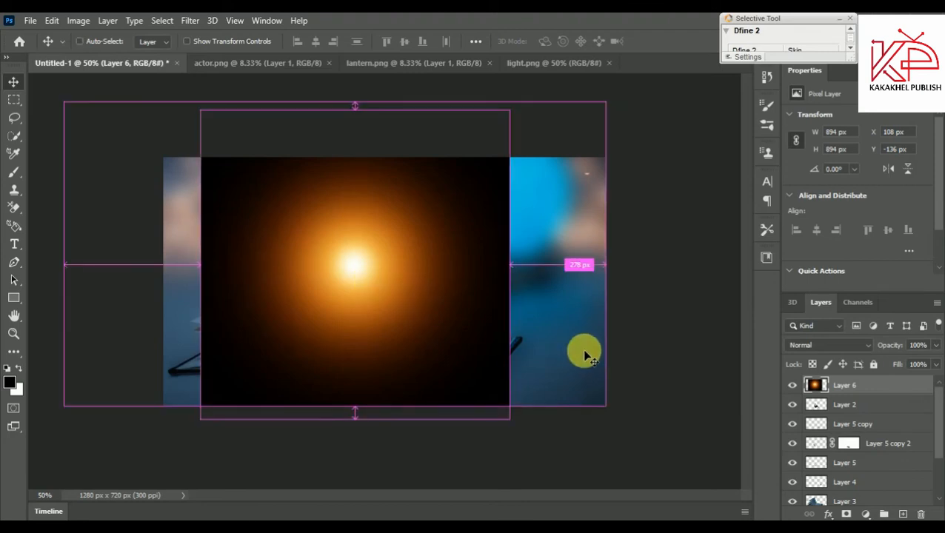
key("ctrl")
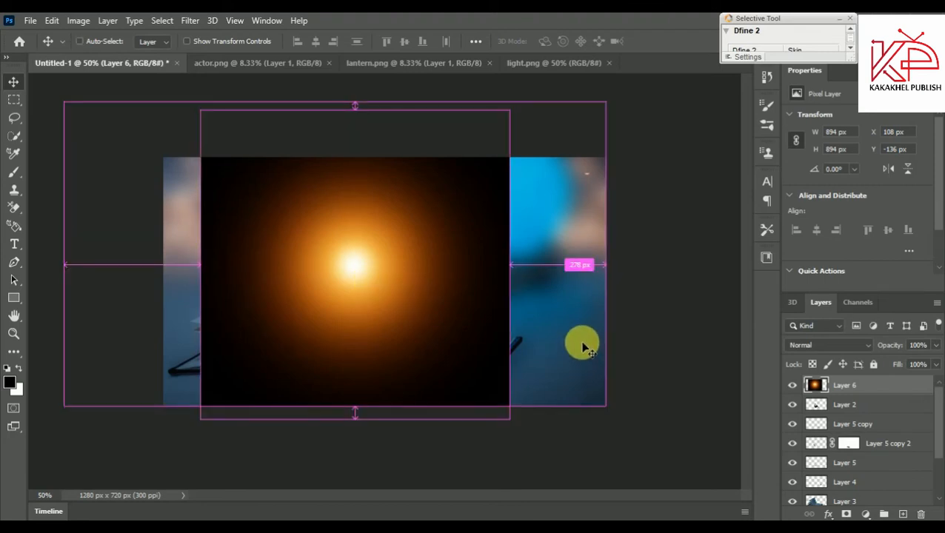
Step: Scale the glow layer to about 67.45% and centre it near X 924.5 px, Y 374.5 px
key("ctrl+minus")
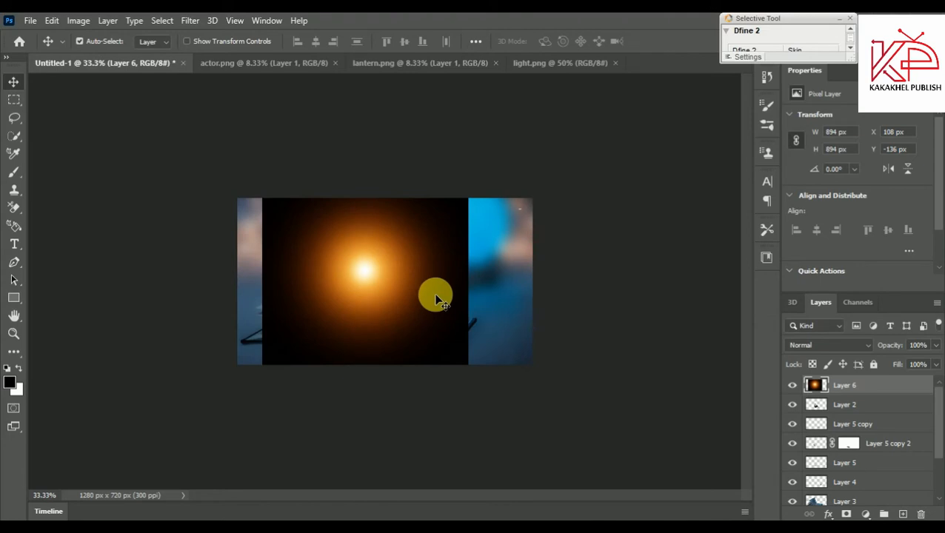
left_click_drag(401, 297, 450, 299)
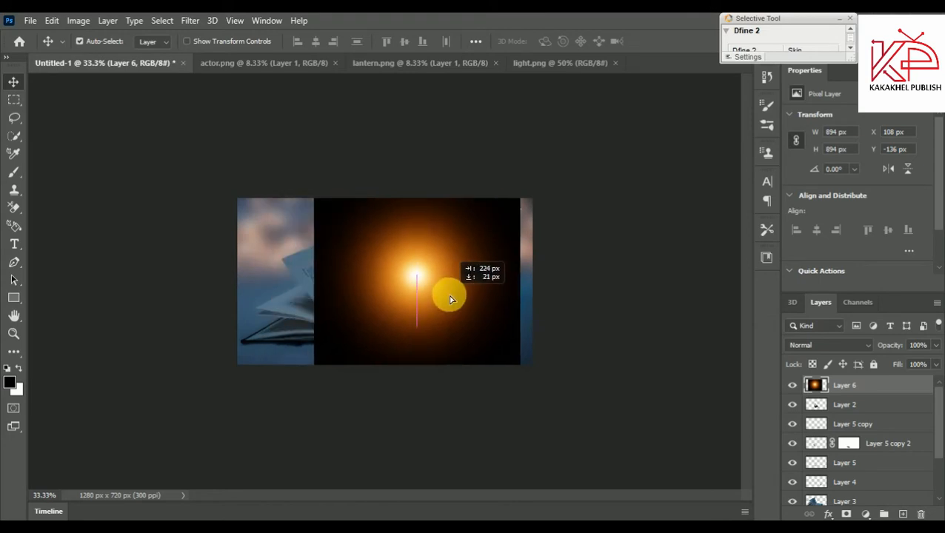
key("ctrl+t")
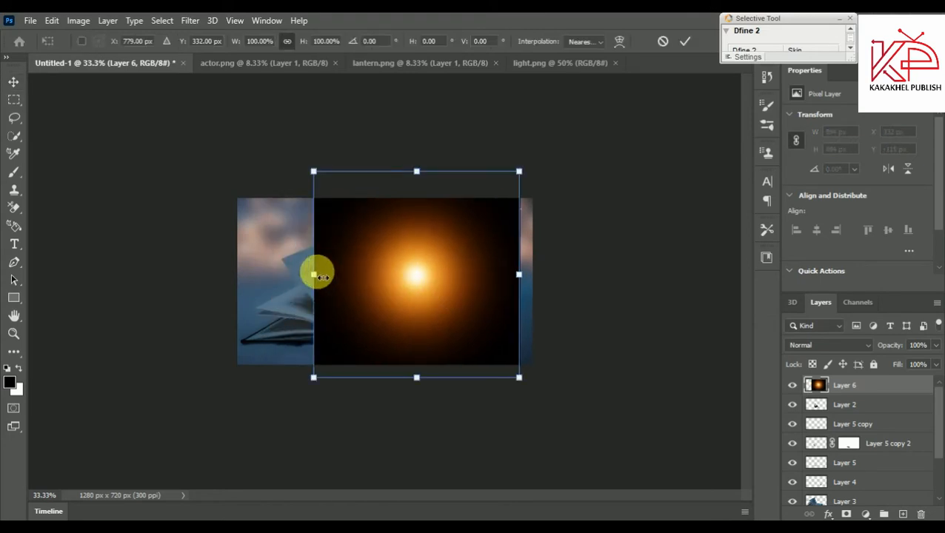
left_click_drag(317, 276, 384, 288)
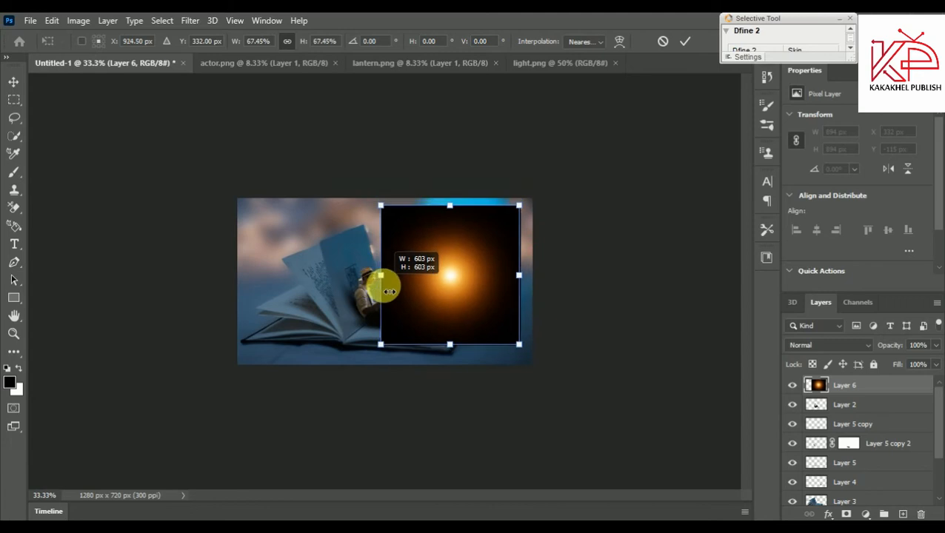
left_click_drag(458, 277, 456, 287)
Step: Set the glow layer's blending mode to Screen and move it over the lantern at about X 932.5 px, Y 498 px
left_click(832, 345)
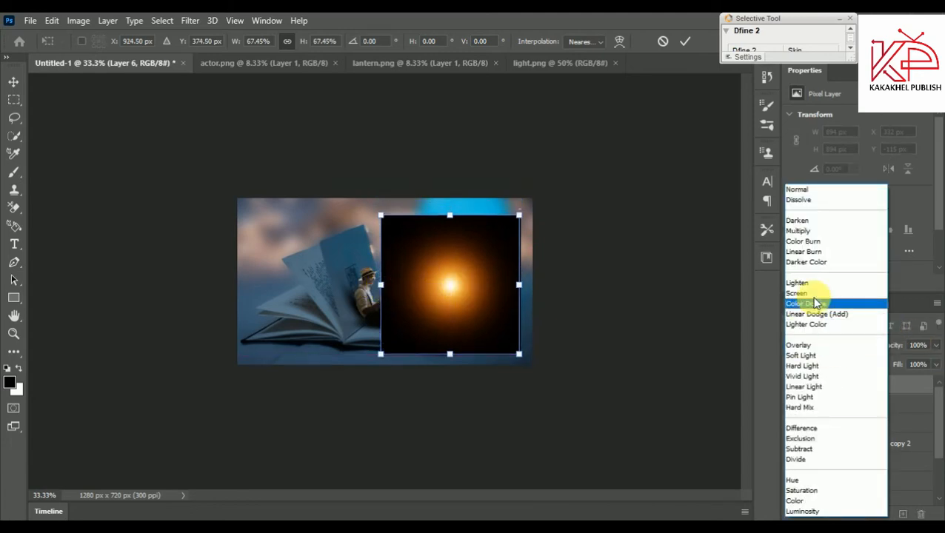
left_click(817, 293)
left_click_drag(456, 278, 458, 306)
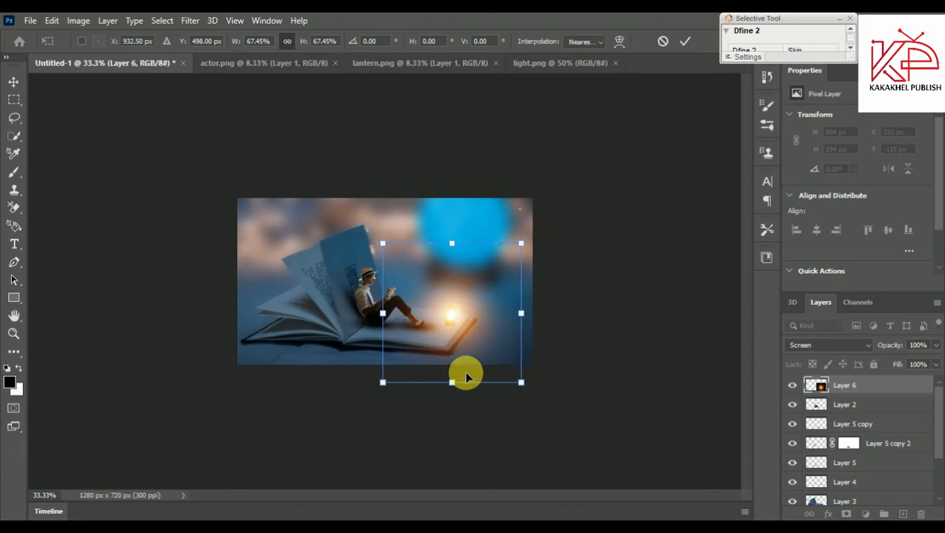
Step: Shrink the glow to about 530 × 446 px and align its bright centre with the lantern at about X 660 px, Y 283 px
left_click_drag(453, 381, 458, 365)
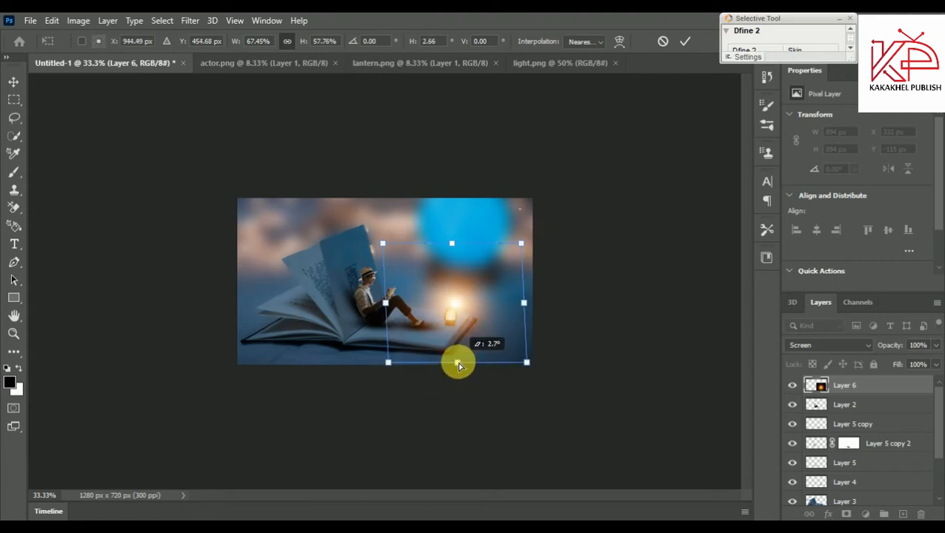
left_click_drag(456, 308, 458, 322)
left_click_drag(522, 376, 503, 358)
left_click_drag(442, 309, 449, 318)
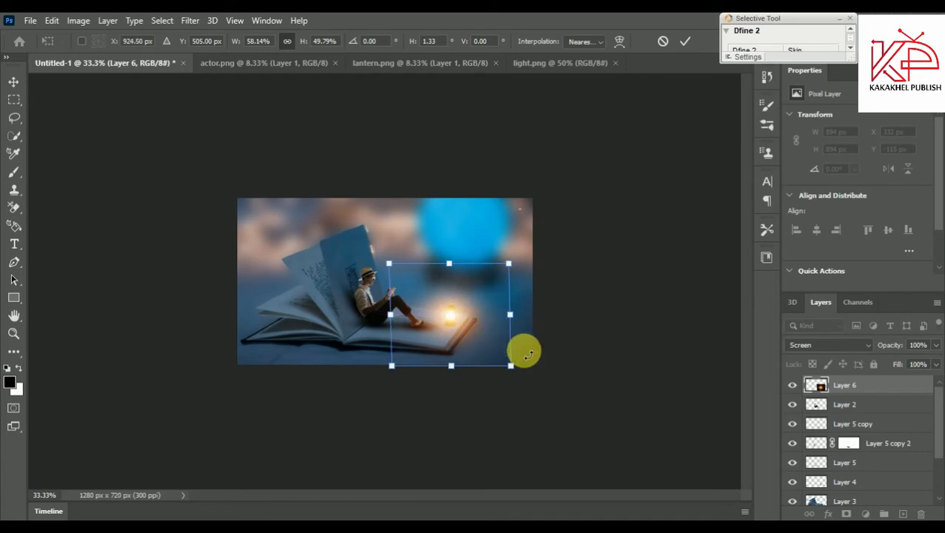
key("Return")
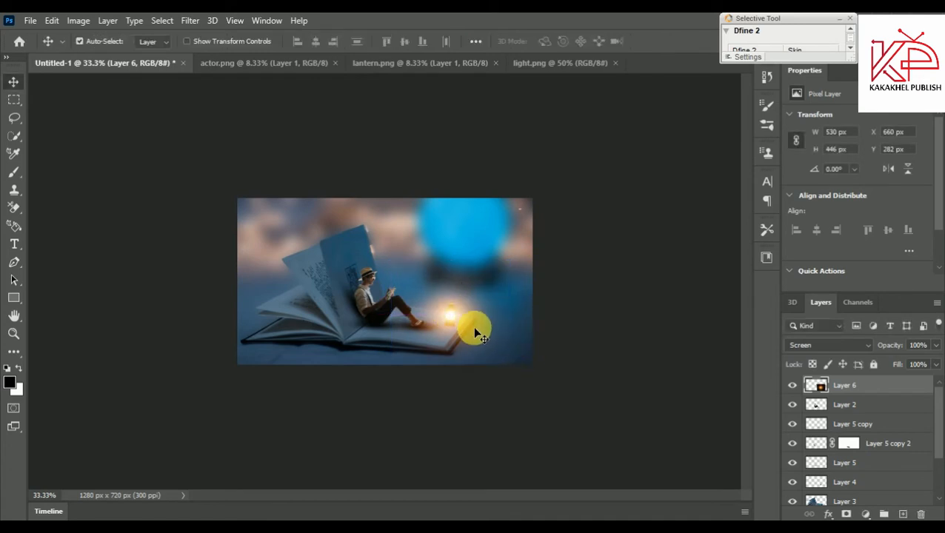
key("Right")
key("Right")
key("ctrl+plus")
key("ctrl+plus")
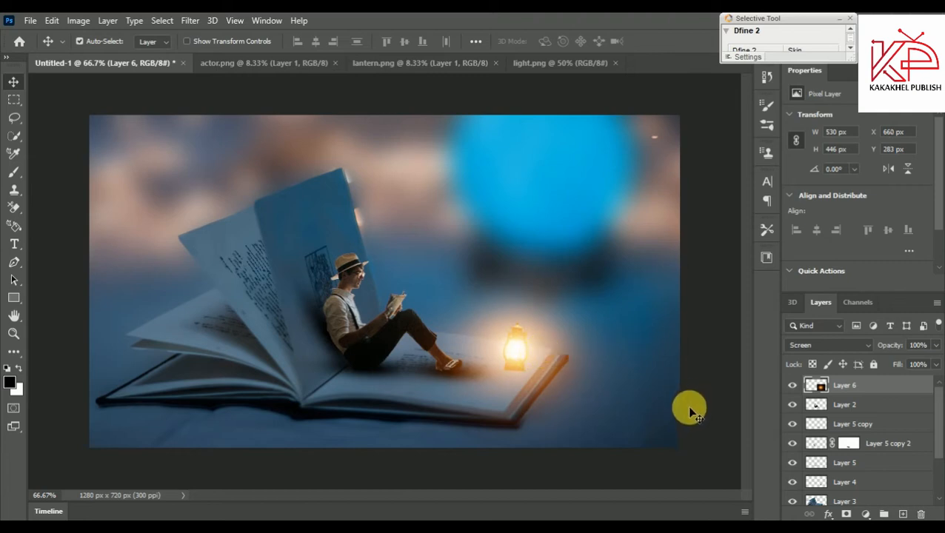
Step: Add an empty layer between Layer 4 and Layer 3, and move the glow on Layer 6 below Layer 2
left_click(909, 516)
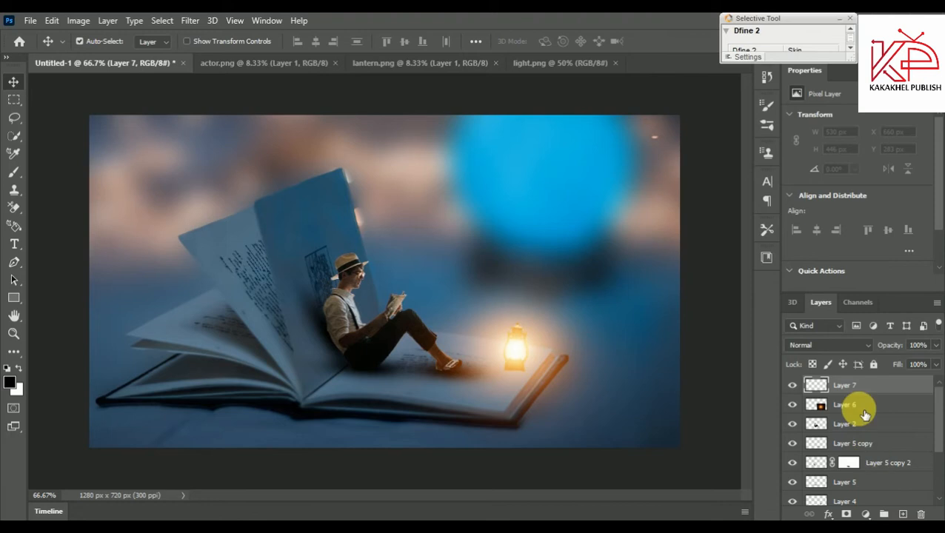
left_click_drag(857, 396, 853, 421)
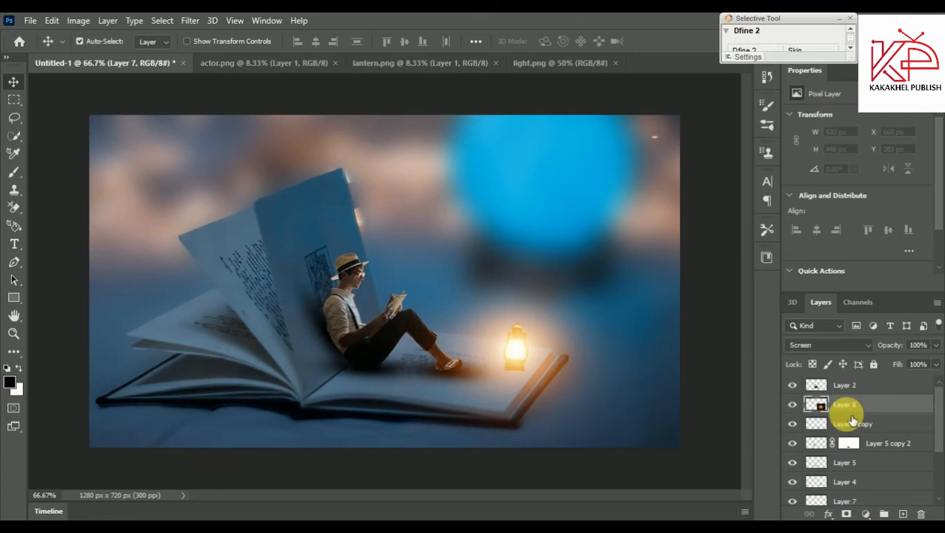
scroll(849, 426, "down", 1)
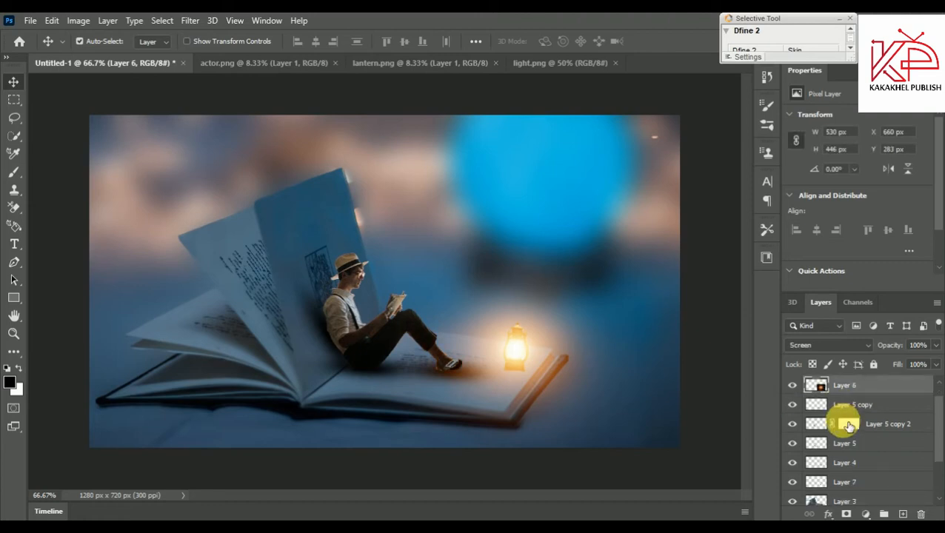
scroll(850, 441, "down", 2)
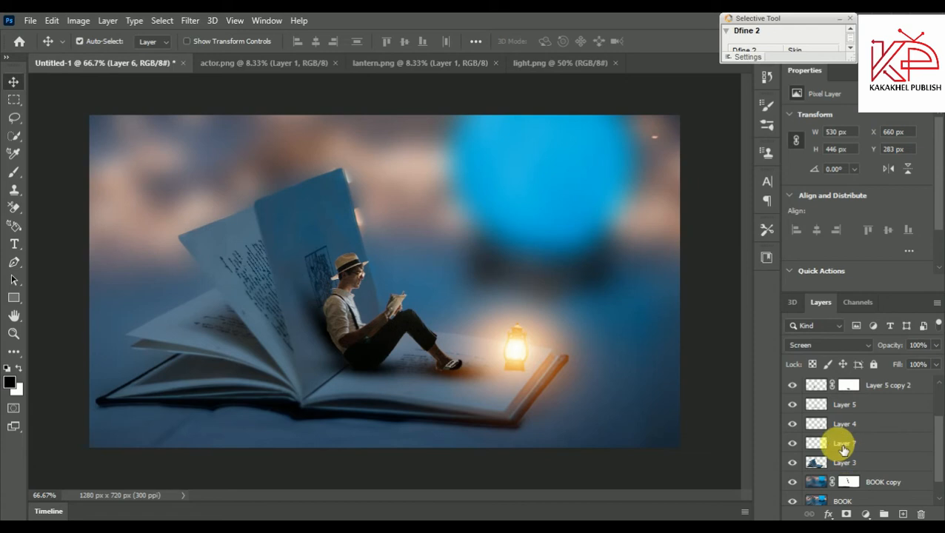
Step: Brush a soft black spot at the lantern's base on Layer 7 and stretch it into a shadow of about 226 × 136 px
left_click(843, 446)
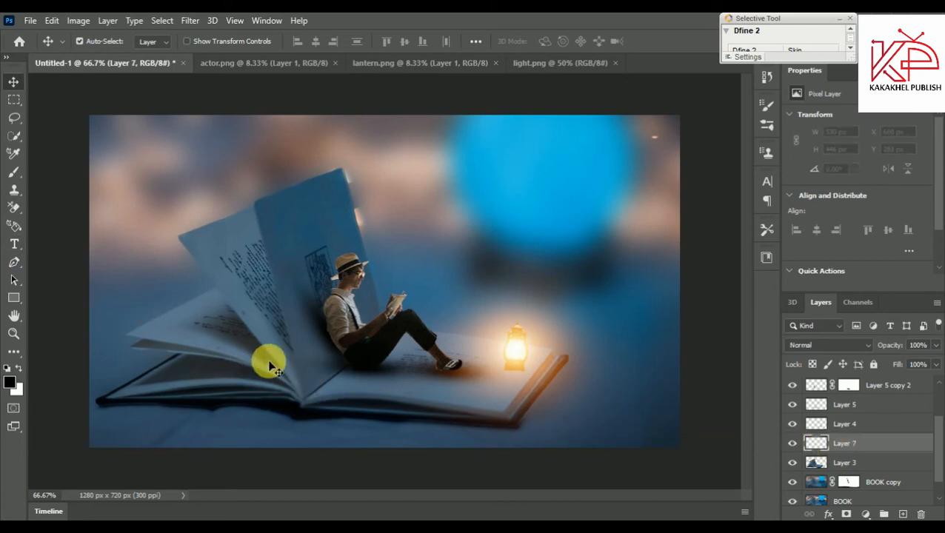
left_click(14, 174)
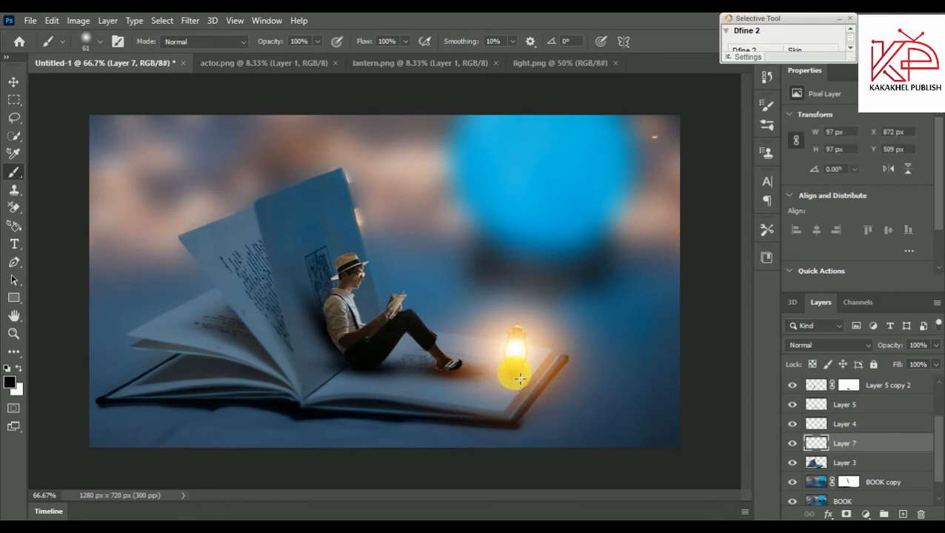
key("ctrl+t")
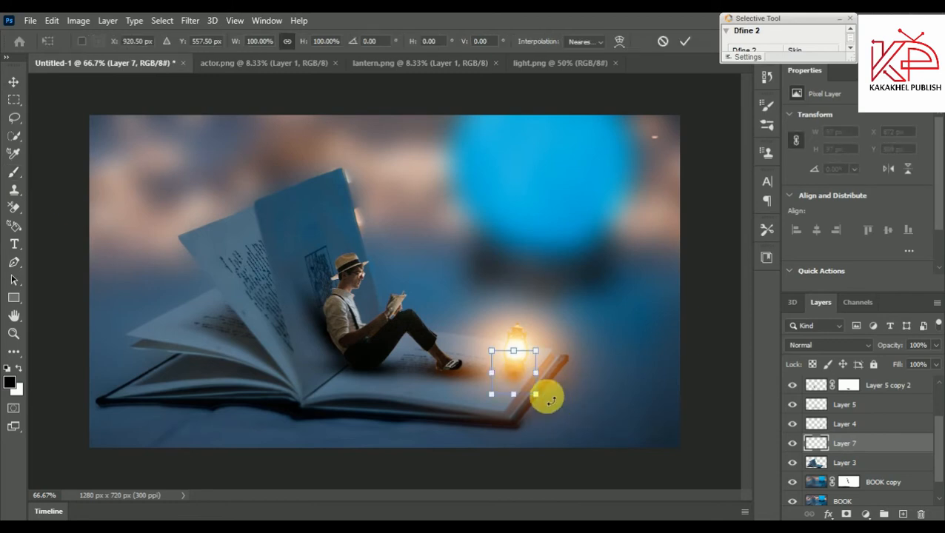
left_click_drag(536, 373, 563, 370)
left_click_drag(495, 377, 475, 375)
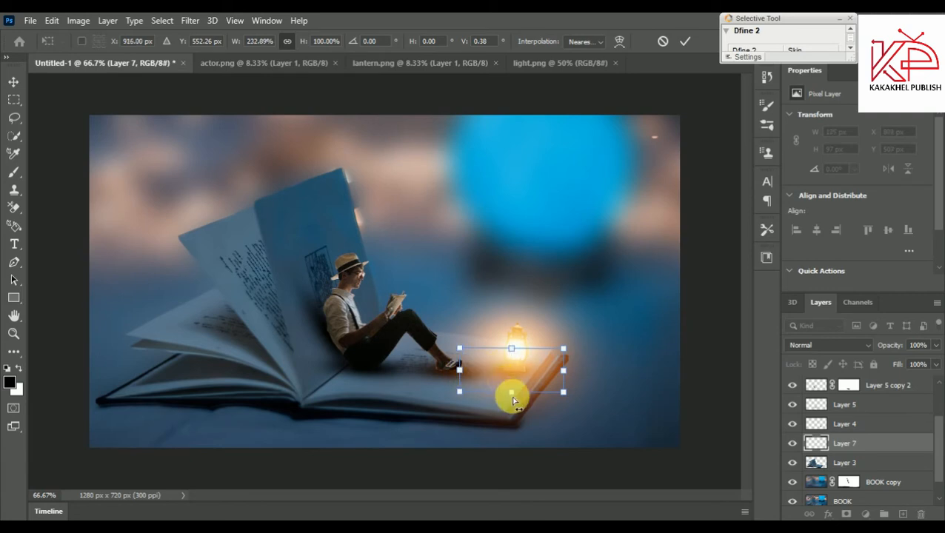
left_click_drag(513, 400, 522, 373)
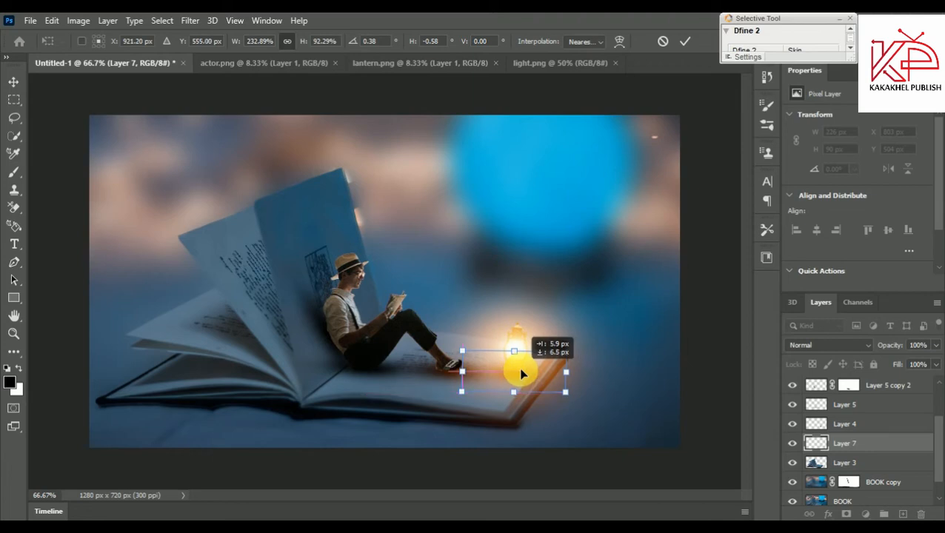
left_click_drag(517, 353, 517, 339)
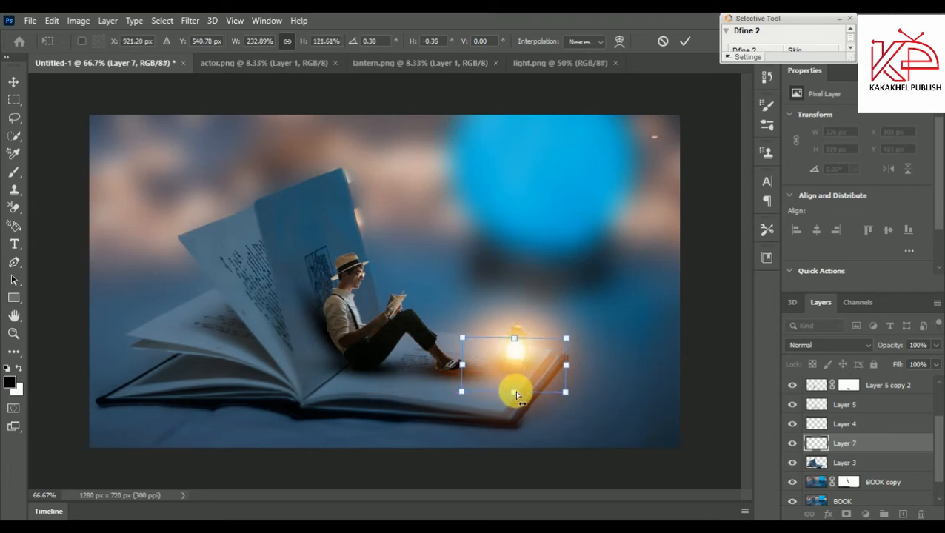
left_click_drag(517, 396, 514, 403)
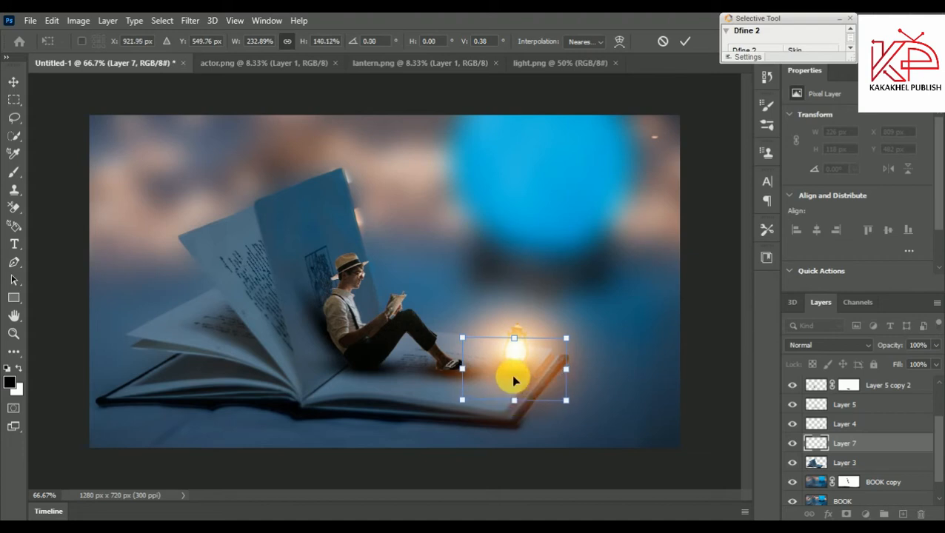
key("Return")
key("b")
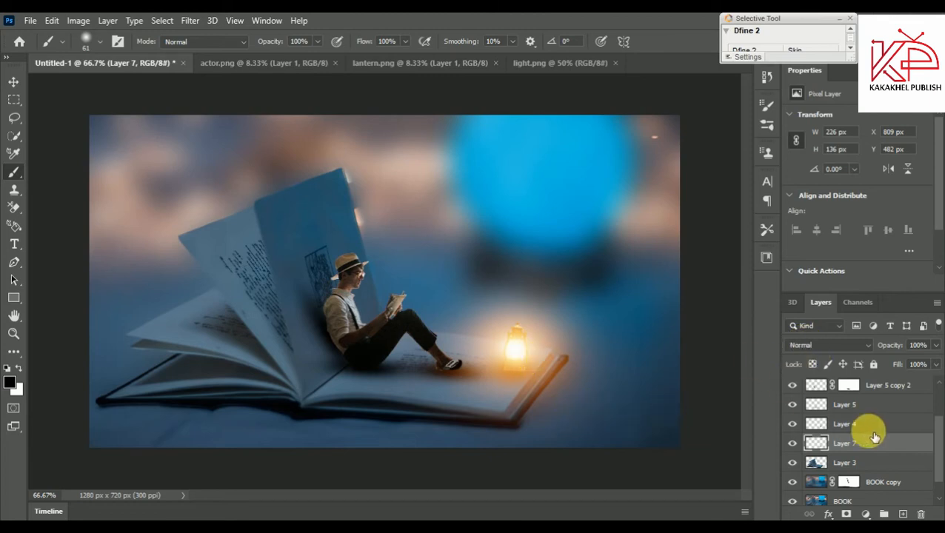
Step: Shrink the glow on Layer 6 to about 416 × 349 px and recentre it on the lantern near X 714 px, Y 327 px
scroll(873, 441, "up", 3)
scroll(846, 402, "down", 1)
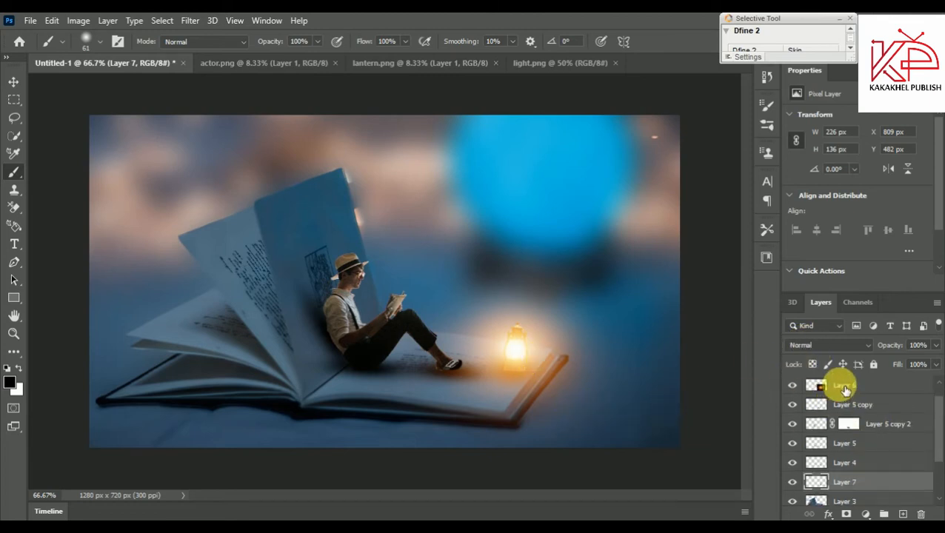
left_click(839, 384)
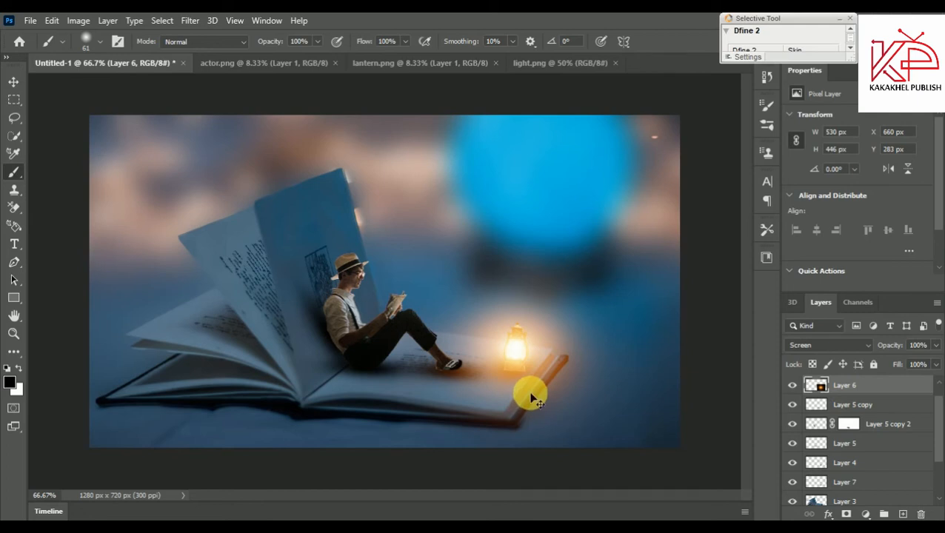
key("ctrl+t")
left_click_drag(643, 456, 589, 412)
left_click_drag(492, 329, 517, 348)
key("Return")
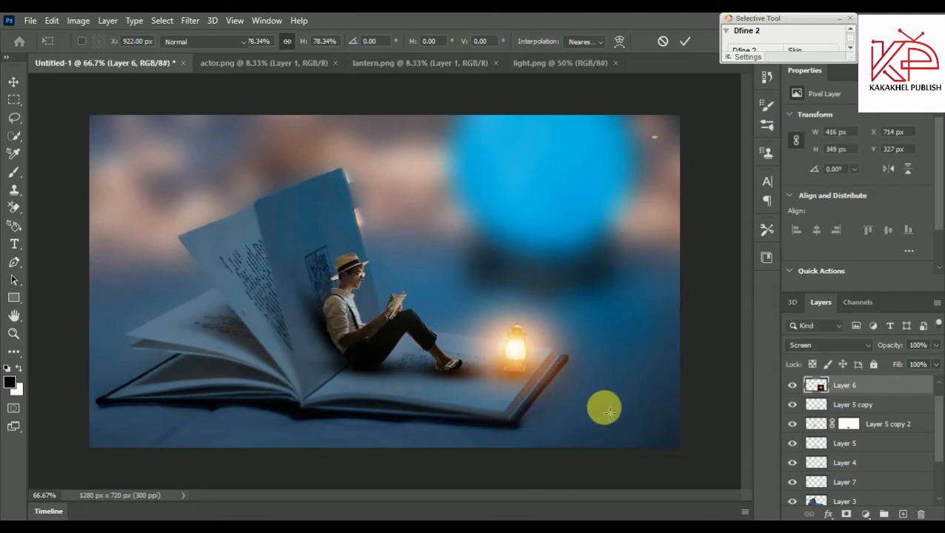
Step: Brush a black stroke on Layer 6 from the lantern toward the man's legs and nudge the layer to about X 588 px
key("b")
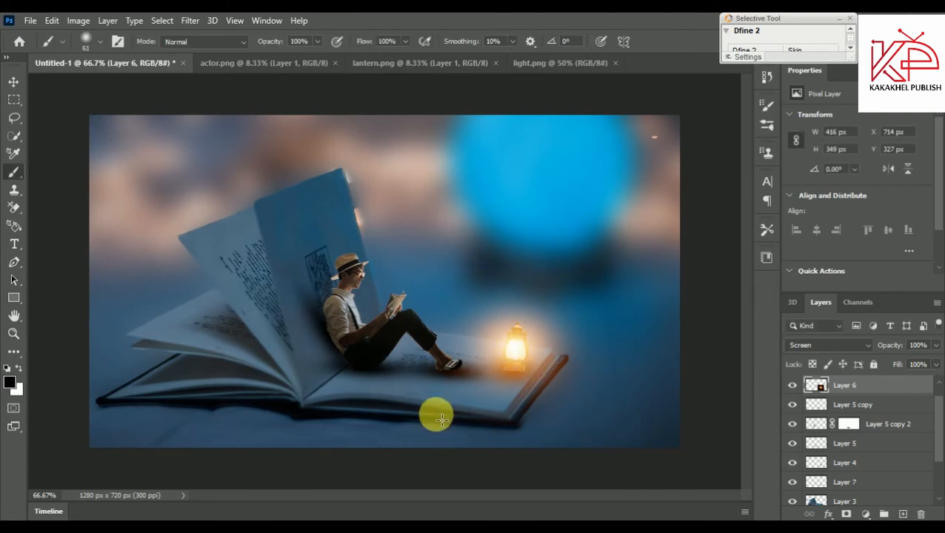
left_click_drag(493, 368, 385, 380)
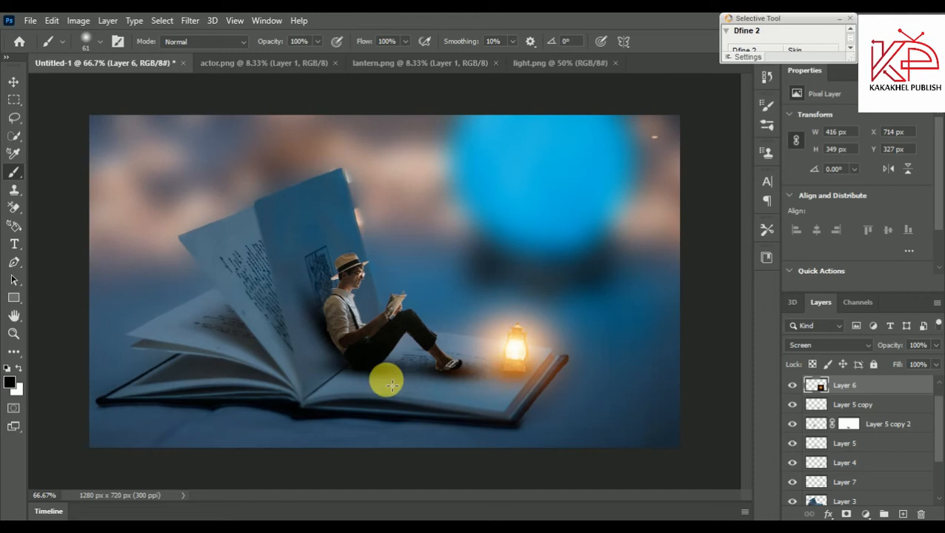
left_click(13, 81)
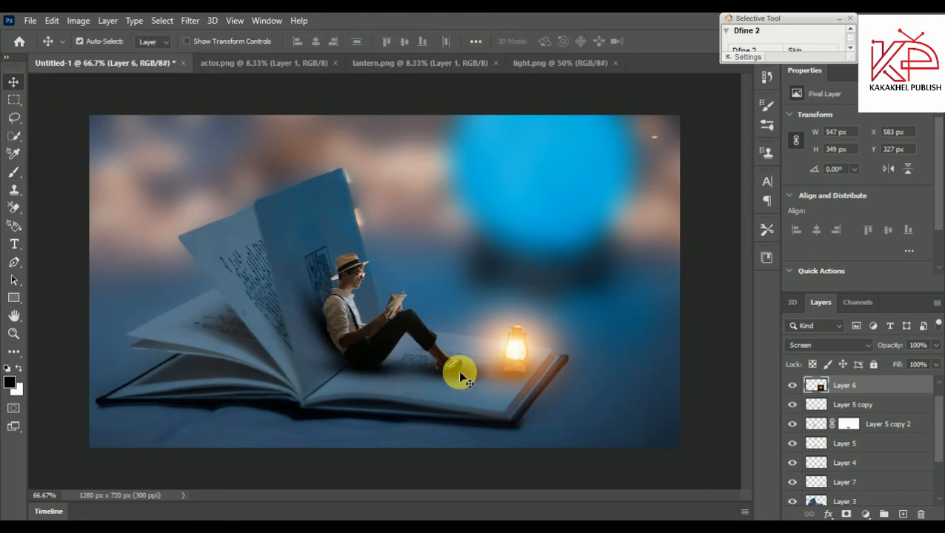
key("ctrl+t")
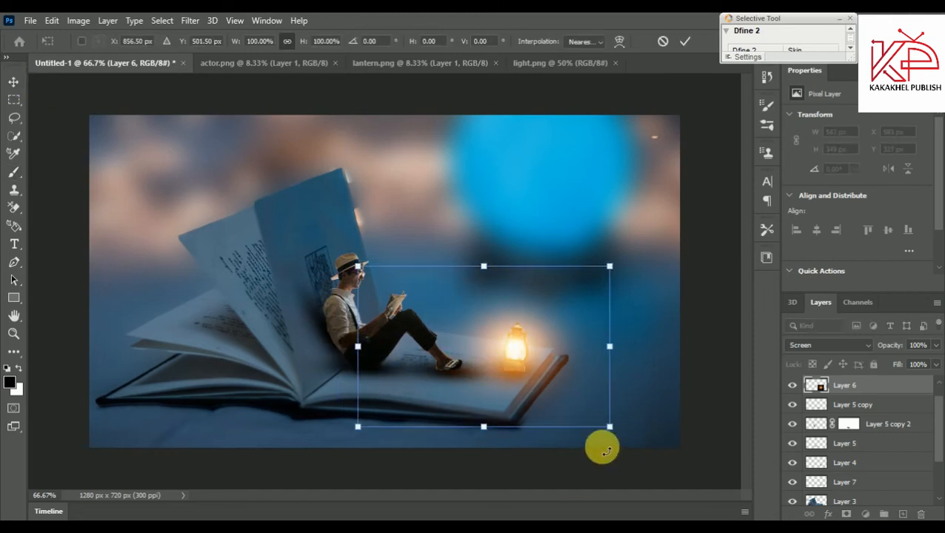
key("Return")
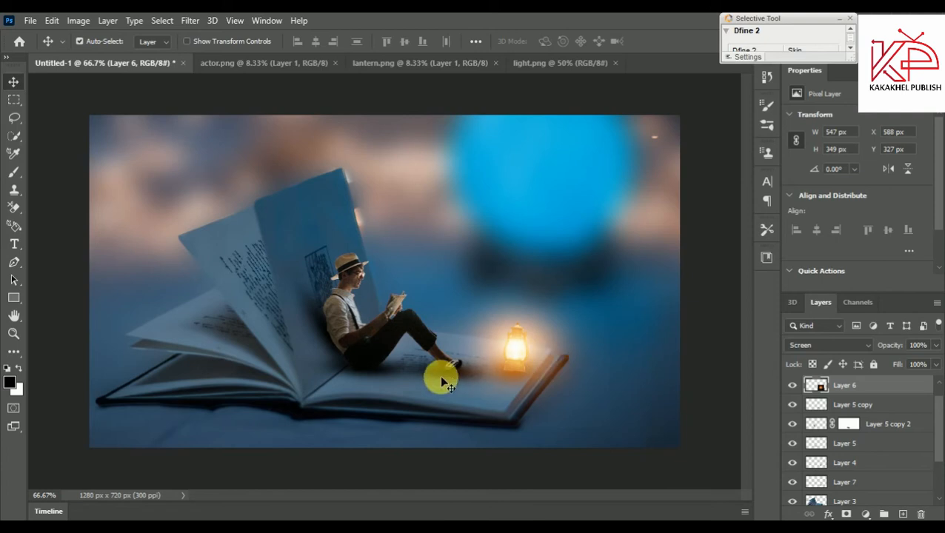
left_click(368, 375, "ctrl")
key("ctrl+t")
left_click_drag(465, 333, 487, 337)
key("ctrl+z")
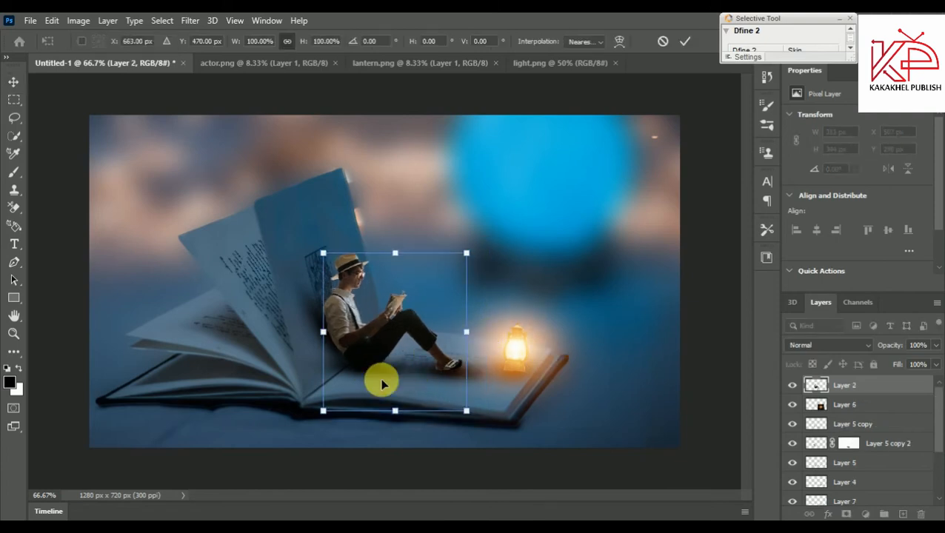
key("Return")
Step: Widen the shadow beneath the man's legs toward both sides of the page
left_click(399, 375)
key("ctrl+t")
left_click_drag(370, 379, 346, 377)
left_click_drag(535, 376, 551, 378)
key("Return")
Step: Enlarge the shadow behind the man on Layer 5 copy 2 to about 284 × 481 px, near X 370 px, Y 228 px
left_click(349, 375, "ctrl")
key("ctrl+t")
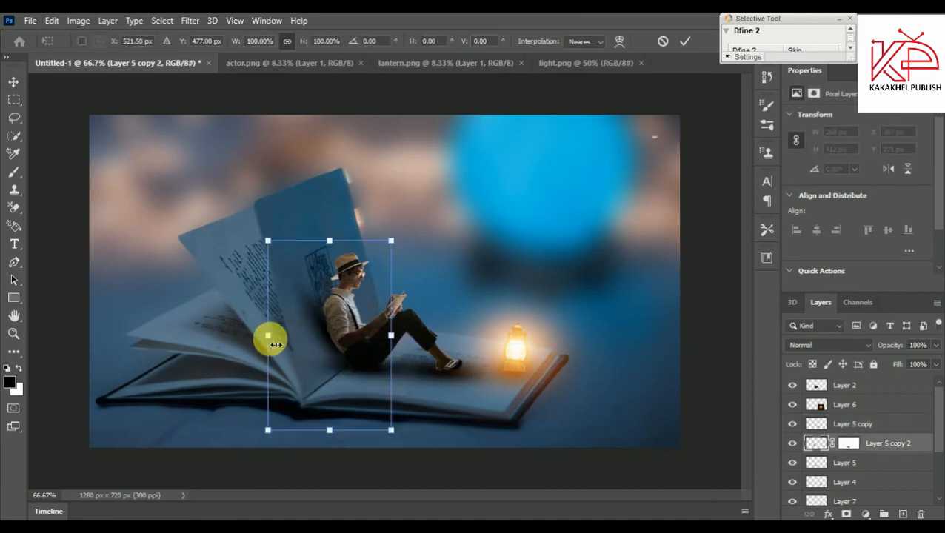
left_click_drag(269, 337, 256, 337)
left_click_drag(395, 204, 402, 209)
left_click_drag(313, 321, 312, 312)
left_click_drag(393, 436, 397, 441)
key("Return")
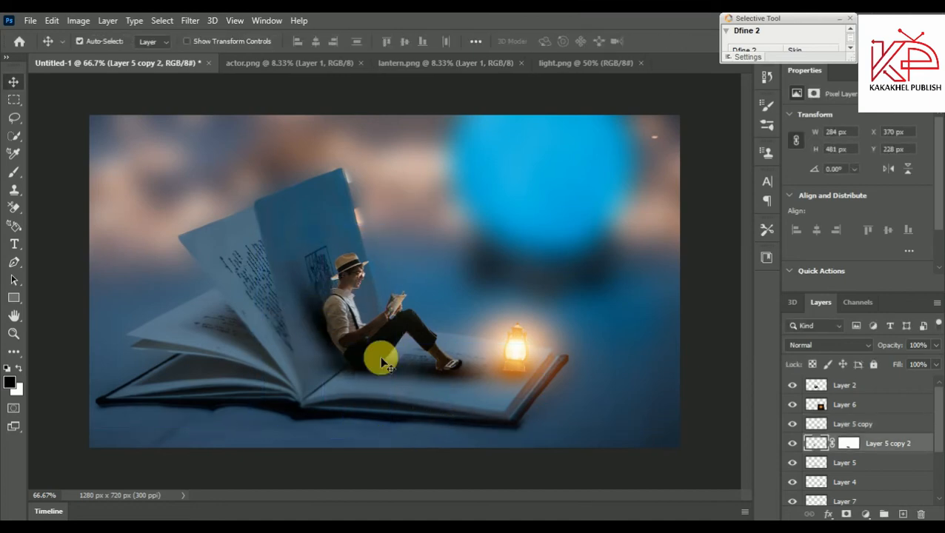
left_click(375, 378, "ctrl")
scroll(844, 481, "down", 1)
left_click(843, 481)
key("ctrl+t")
left_click(846, 464)
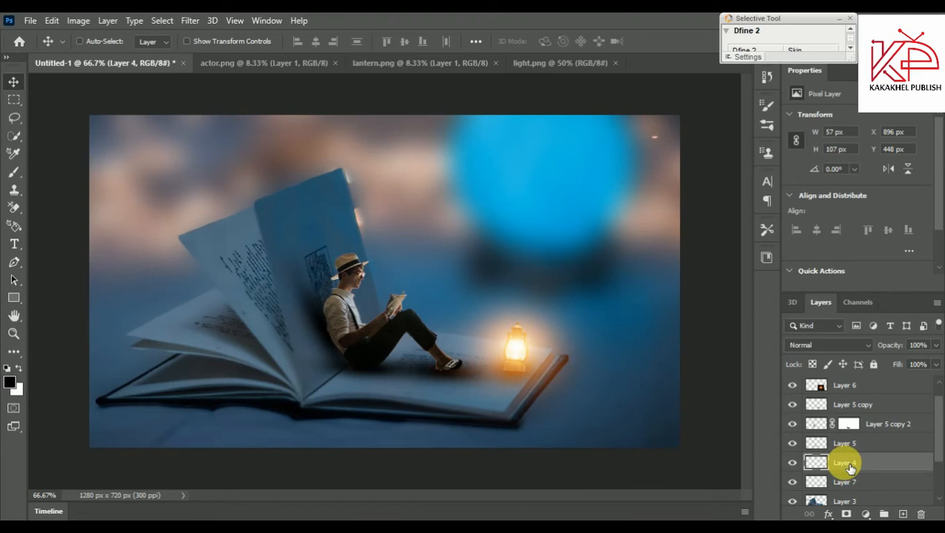
key("ctrl+t")
scroll(893, 481, "down", 1)
Step: Reshape the shadow on Layer 5 copy 2 to about 282 × 528 px, near X 371 px, Y 188 px
left_click(832, 428)
key("ctrl+t")
left_click_drag(466, 372, 485, 375)
key("Return")
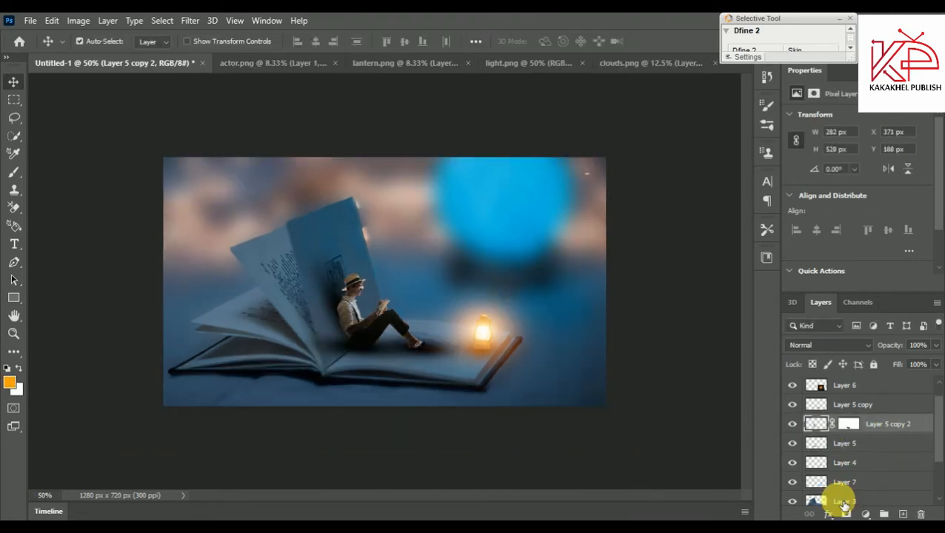
Step: Add an empty layer above Layer 3 and paint a soft orange band from behind the man to the lantern with a 125 px brush
left_click(844, 503)
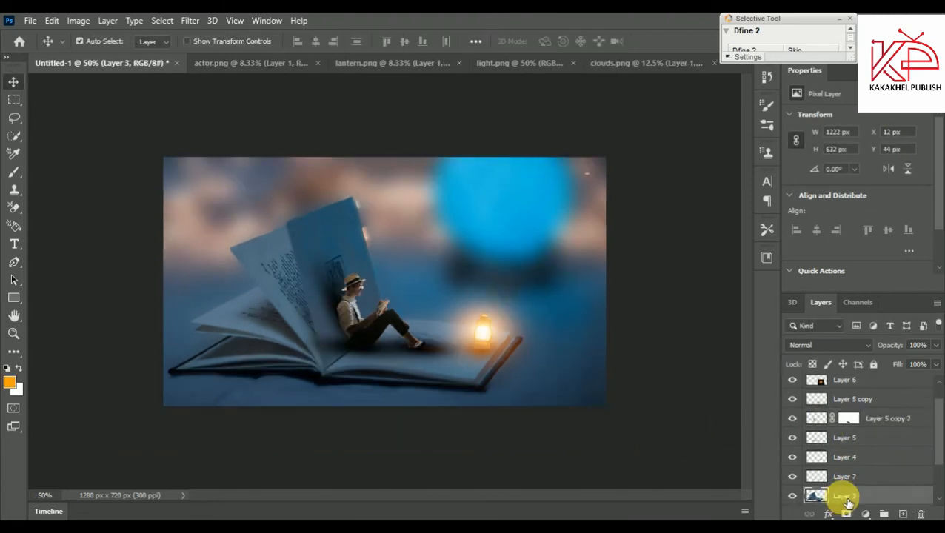
key("b")
mouse_move(344, 268)
left_mouse_down()
mouse_move(410, 327)
mouse_move(487, 349)
mouse_move(487, 358)
mouse_move(475, 364)
mouse_move(395, 335)
left_mouse_up()
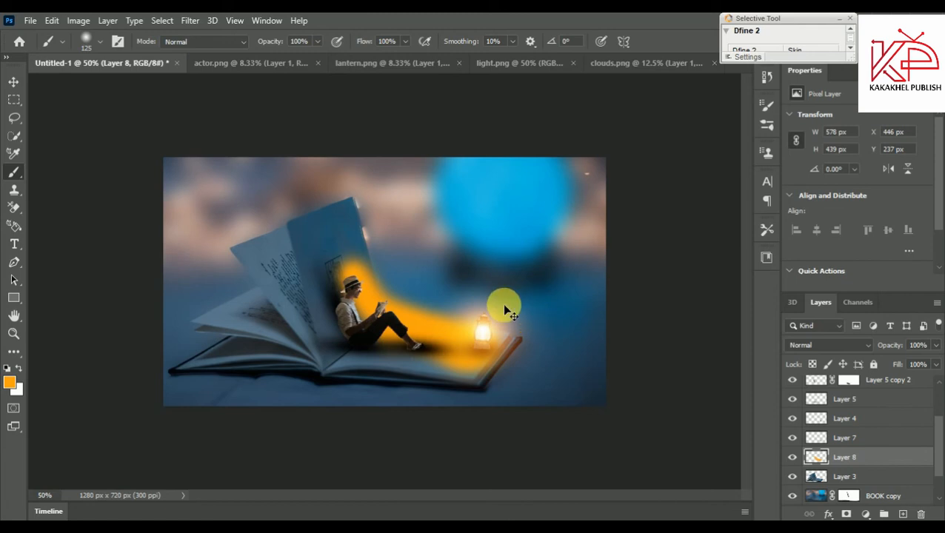
key("ctrl+t")
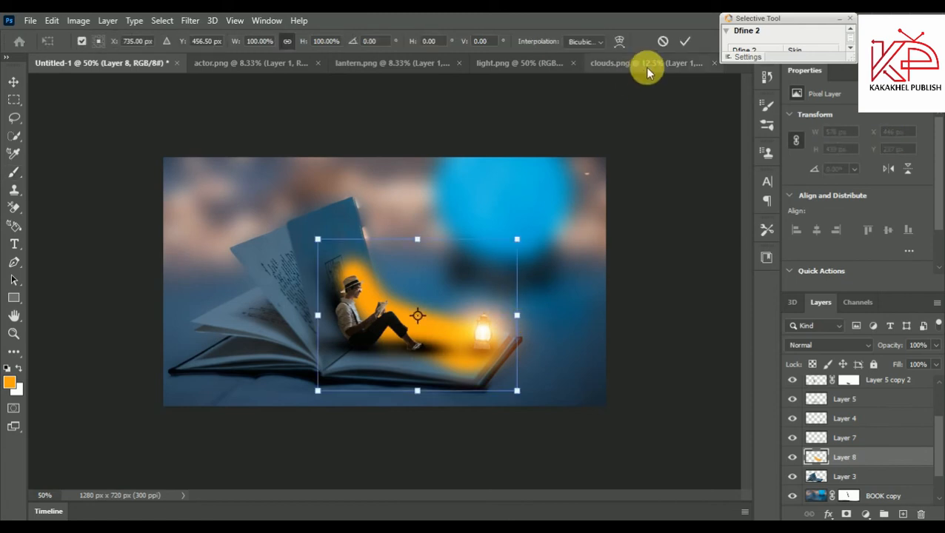
left_click(683, 44)
Step: Clip the orange Layer 8 to the book on Layer 3 and set its blending mode to Soft Light
right_click(844, 455)
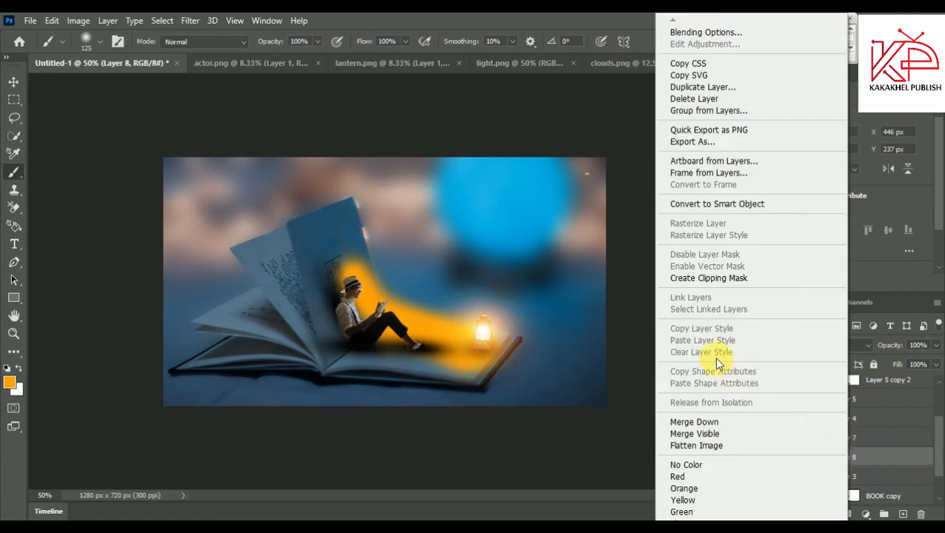
left_click(701, 277)
left_click(822, 345)
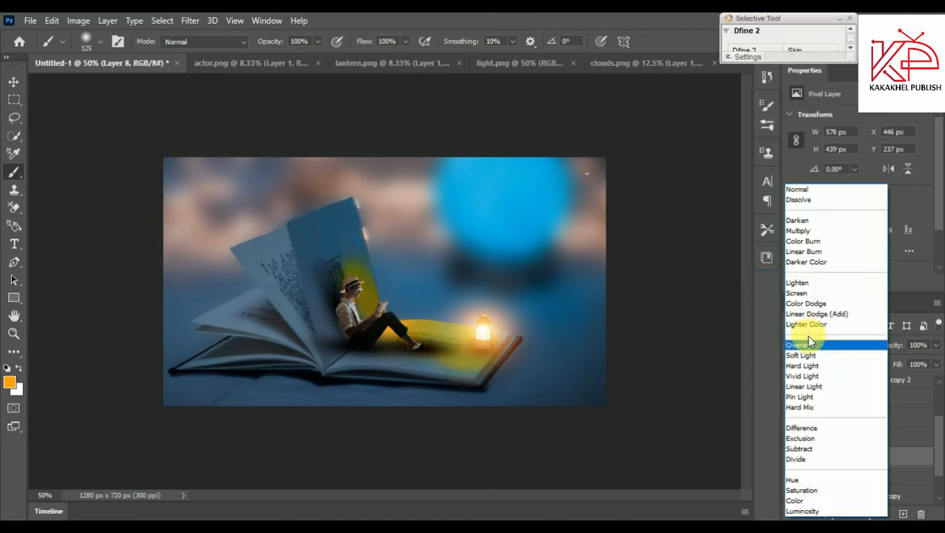
left_click(809, 354)
Step: Enlarge and slightly skew the orange light on Layer 8 to about 1024 × 890 px so it covers the open pages
key("ctrl+t")
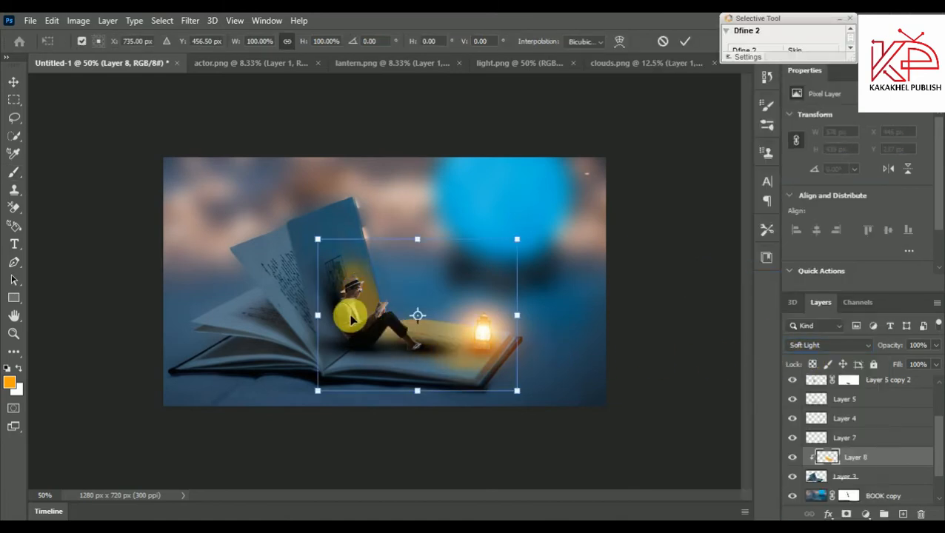
left_click_drag(317, 240, 288, 216)
left_click_drag(287, 391, 257, 413)
left_click_drag(552, 216, 593, 194)
left_click_drag(256, 413, 224, 437)
left_click_drag(399, 173, 424, 145)
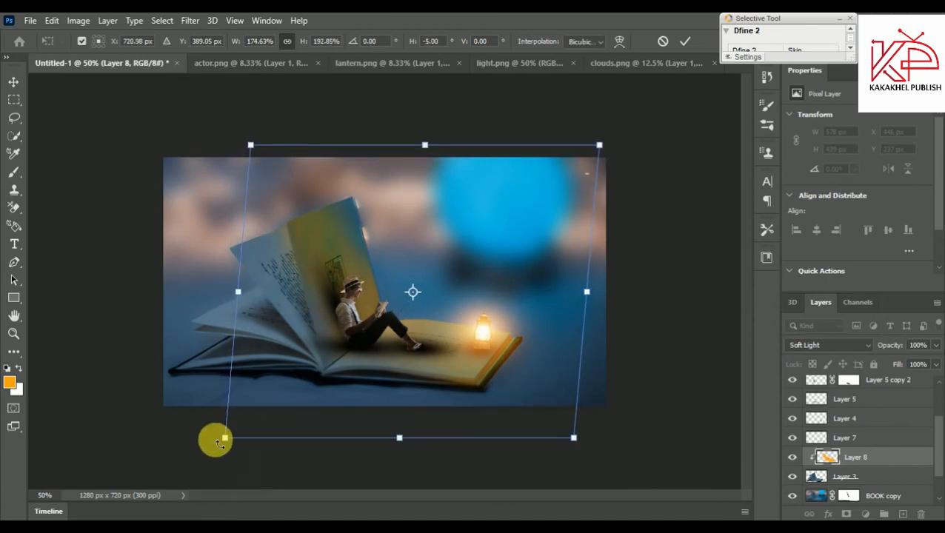
left_click_drag(224, 438, 206, 452)
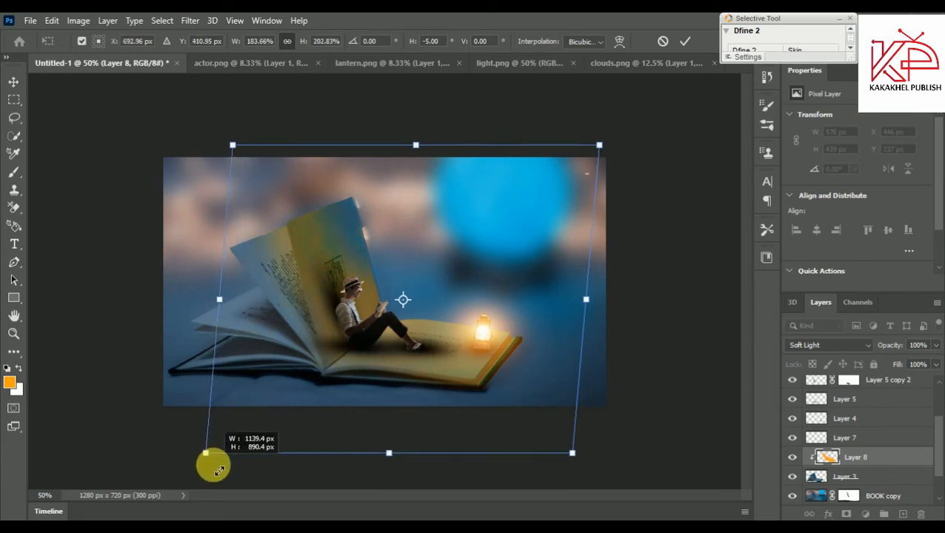
key("Return")
Step: Duplicate the orange Layer 8 as Layer 8 copy in the same document
key("b")
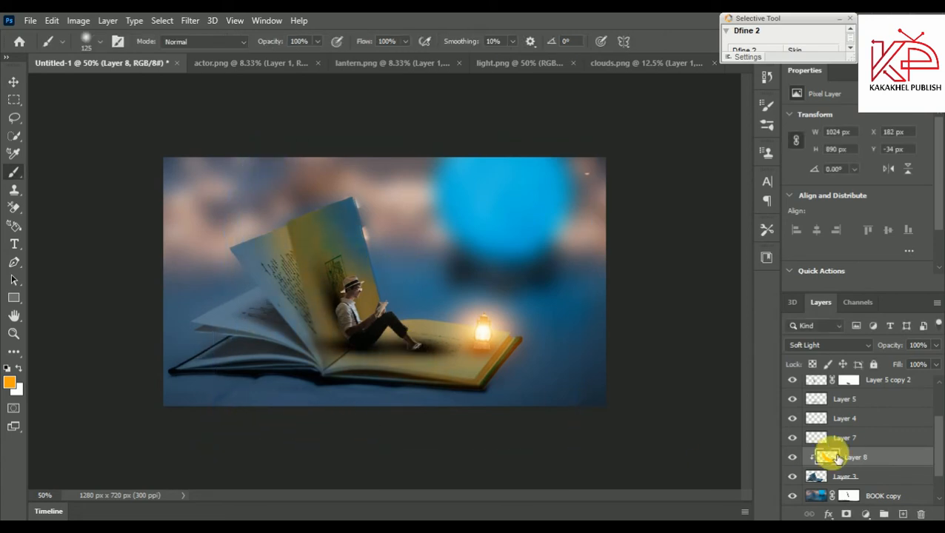
right_click(856, 460)
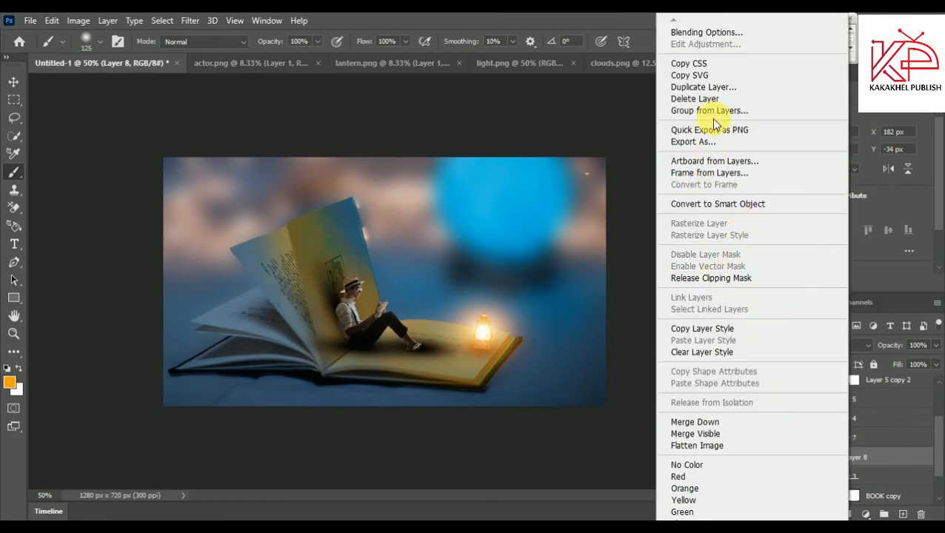
left_click(711, 87)
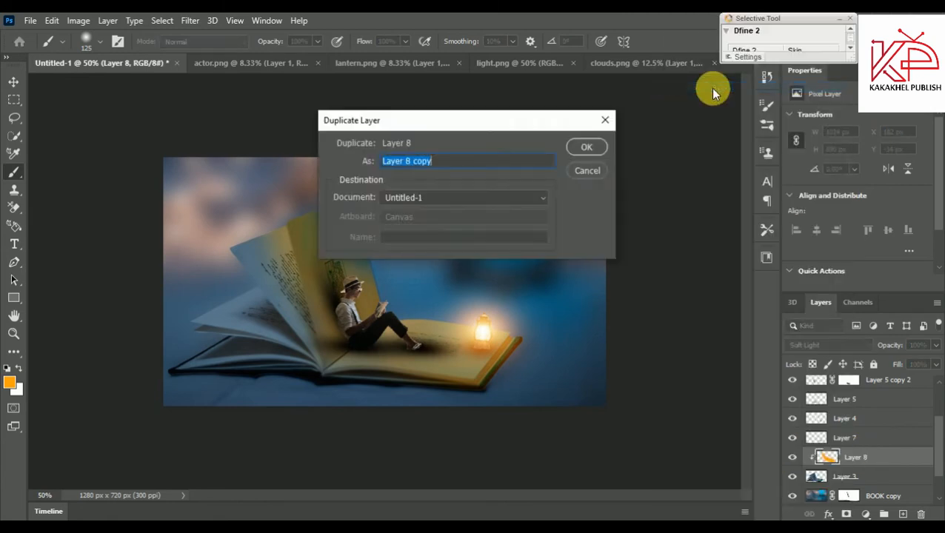
left_click(604, 148)
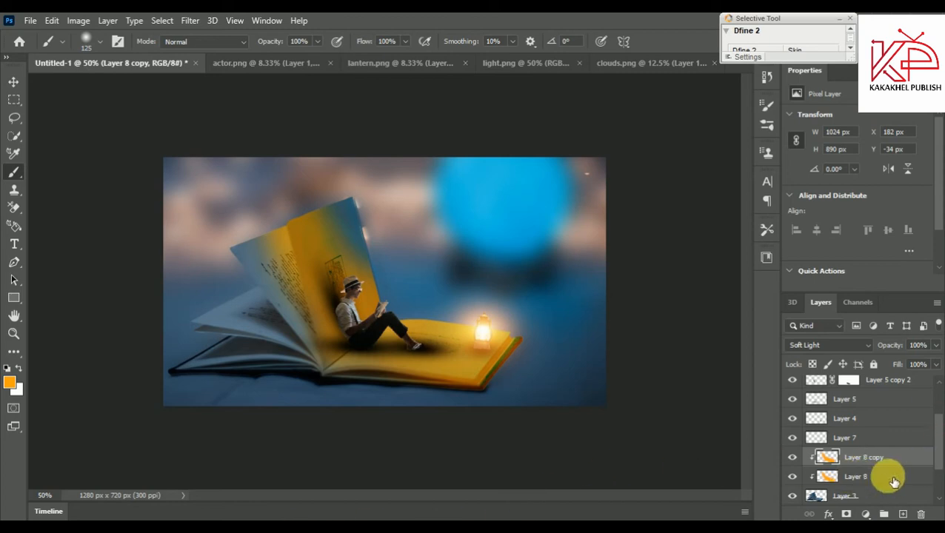
Step: Add a layer mask to Layer 8 and paint black on it over the book's front edge and upper pages
left_click(888, 480)
left_click(846, 514)
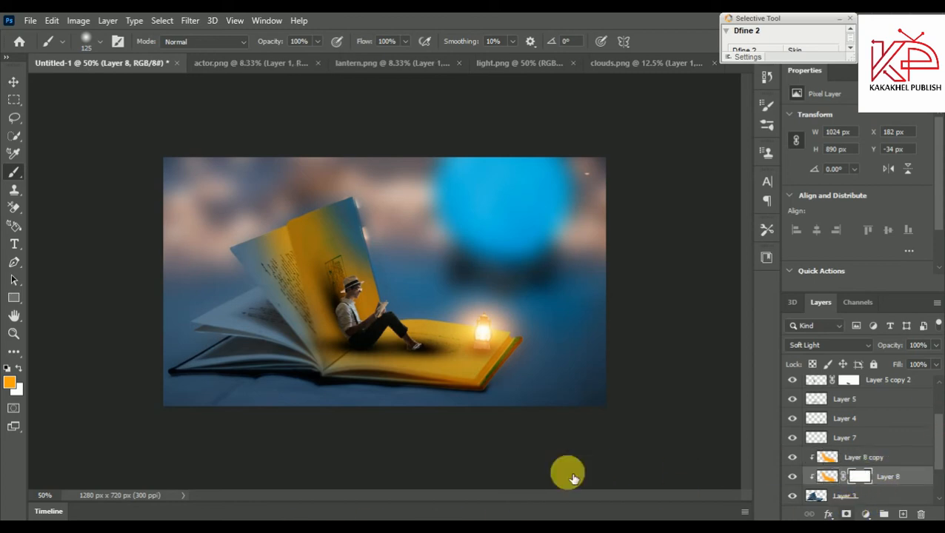
key("d")
mouse_move(360, 365)
left_mouse_down()
mouse_move(403, 380)
mouse_move(494, 378)
mouse_move(393, 373)
mouse_move(470, 373)
mouse_move(456, 368)
mouse_move(355, 371)
mouse_move(350, 362)
mouse_move(310, 384)
mouse_move(299, 313)
mouse_move(279, 270)
mouse_move(285, 242)
mouse_move(284, 298)
mouse_move(286, 233)
mouse_move(298, 220)
mouse_move(359, 215)
mouse_move(283, 241)
mouse_move(364, 244)
mouse_move(301, 241)
mouse_move(378, 228)
mouse_move(286, 220)
mouse_move(366, 222)
mouse_move(291, 228)
left_mouse_up()
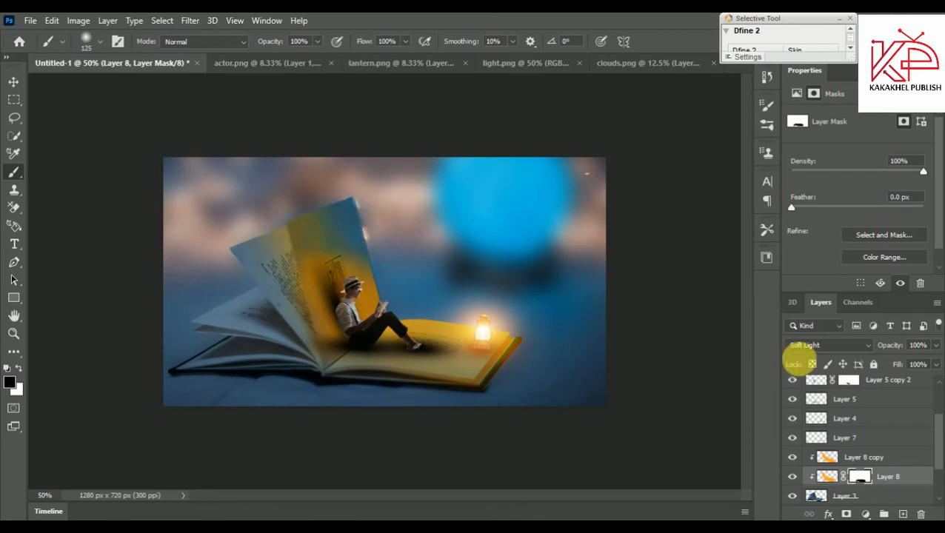
Step: Add a layer mask to Layer 8 copy and paint black on it over the book's front and upper pages
left_click(877, 459)
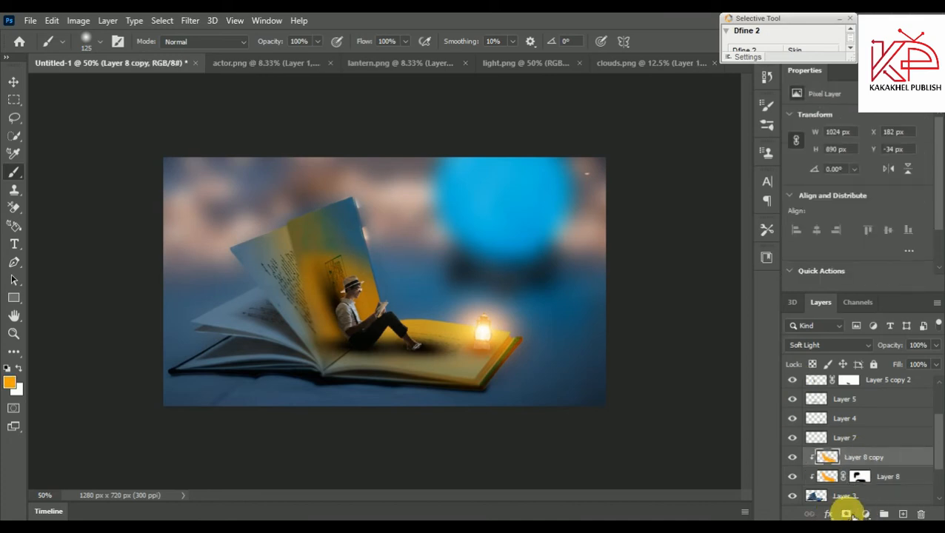
left_click(847, 514)
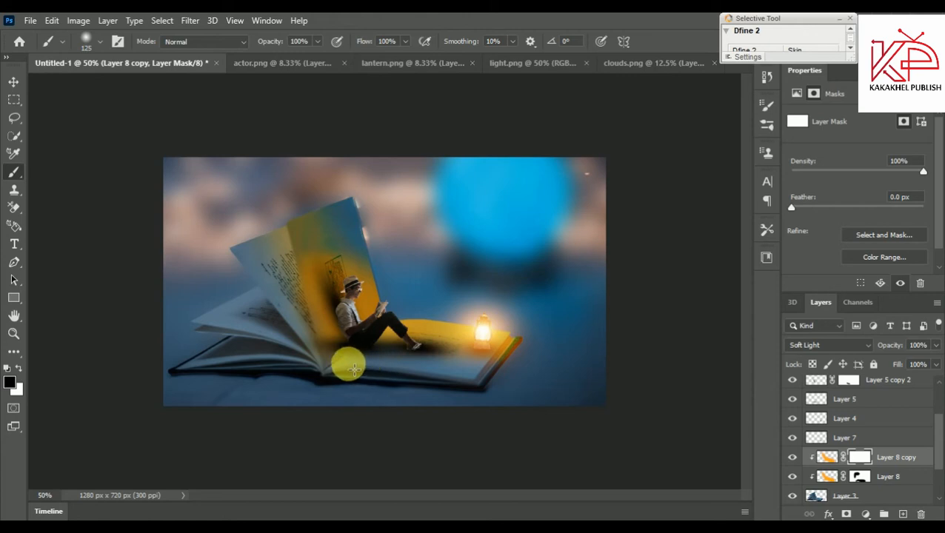
mouse_move(307, 363)
left_mouse_down()
mouse_move(288, 251)
mouse_move(294, 235)
mouse_move(356, 217)
mouse_move(311, 238)
mouse_move(378, 238)
mouse_move(227, 234)
mouse_move(254, 238)
mouse_move(258, 312)
mouse_move(280, 253)
mouse_move(279, 297)
mouse_move(257, 255)
left_mouse_up()
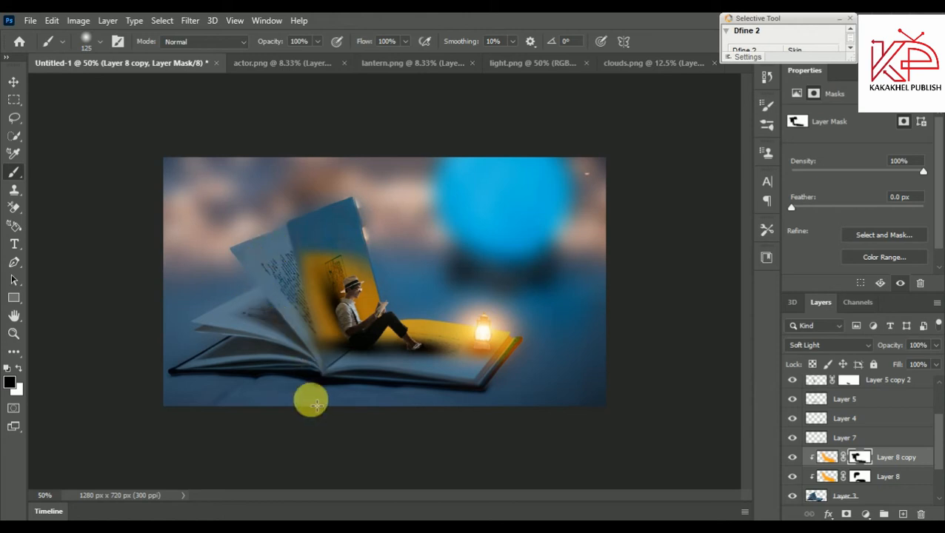
Step: Refine the Layer 8 copy mask with white and black brush strokes on the page around the lantern and along the book's outer edge
left_click(14, 390)
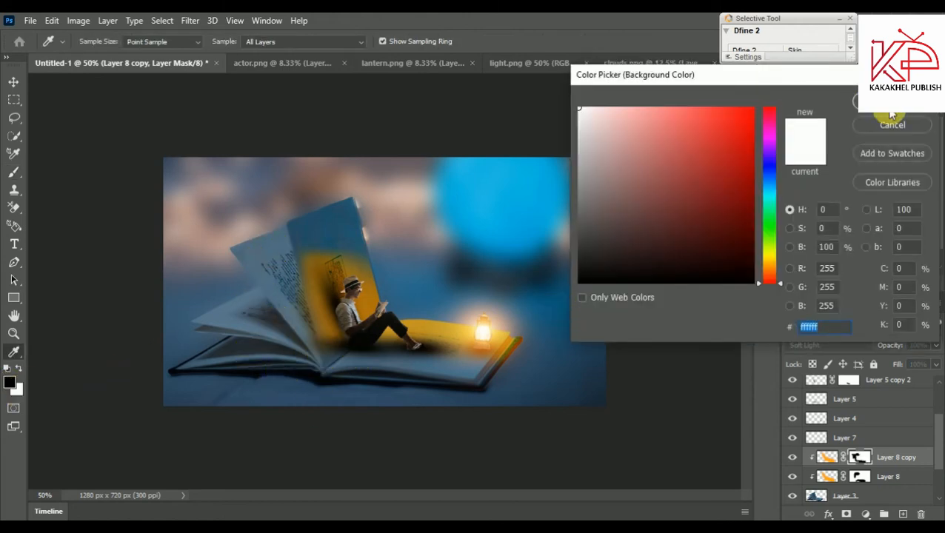
left_click(900, 126)
left_click(19, 368)
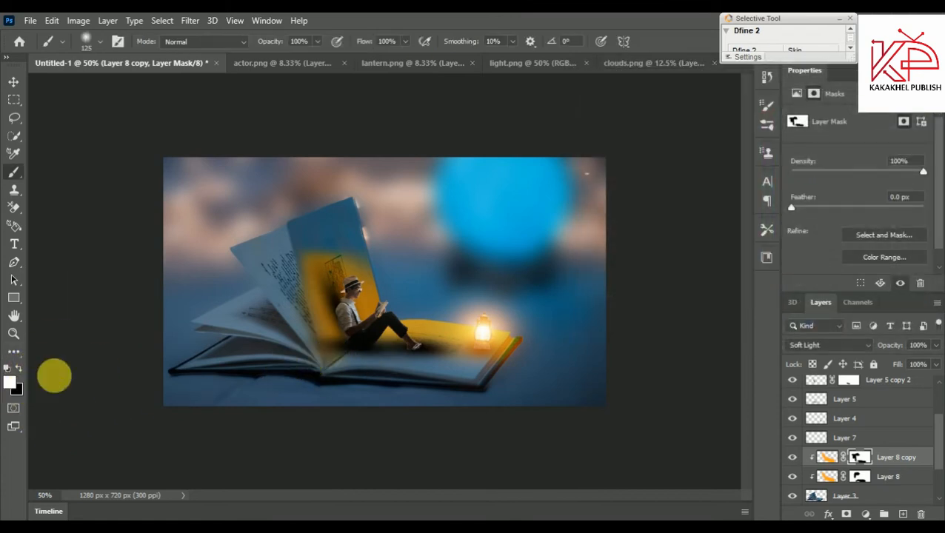
left_click(11, 370)
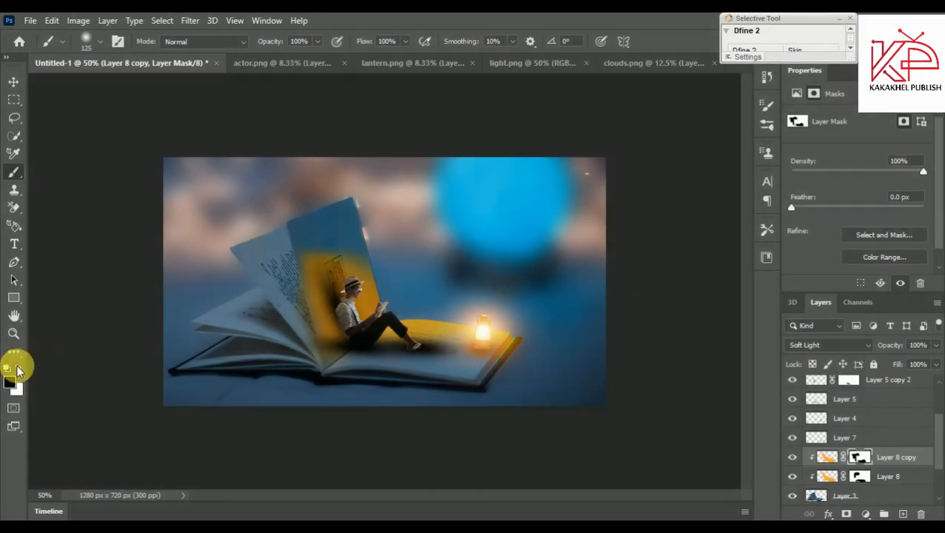
left_click(18, 368)
left_click_drag(447, 370, 447, 354)
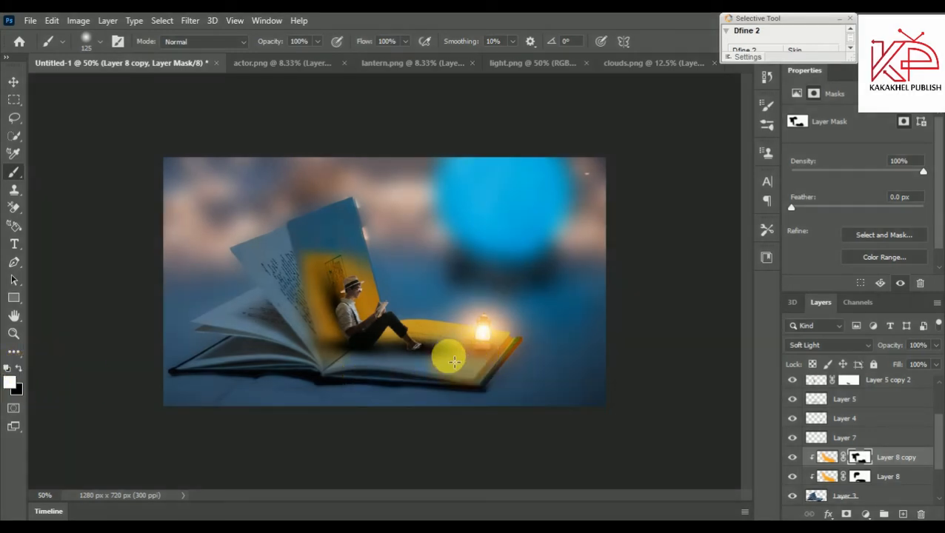
left_click(18, 368)
mouse_move(517, 333)
left_mouse_down()
mouse_move(456, 376)
mouse_move(419, 364)
mouse_move(485, 331)
left_mouse_up()
left_click(17, 368)
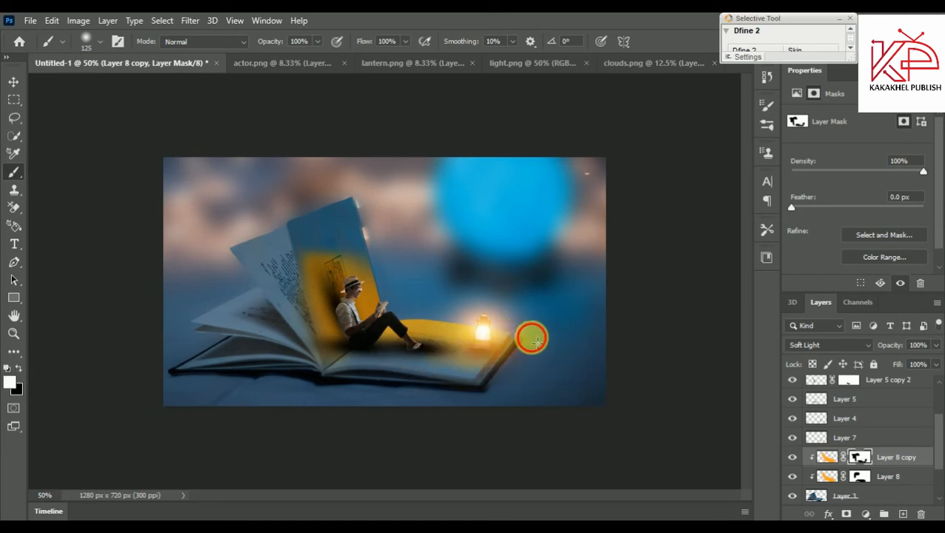
key("x")
mouse_move(548, 338)
left_mouse_down()
mouse_move(516, 378)
mouse_move(533, 346)
mouse_move(511, 364)
mouse_move(534, 342)
mouse_move(515, 363)
mouse_move(527, 346)
mouse_move(519, 348)
mouse_move(505, 369)
mouse_move(530, 351)
mouse_move(508, 388)
left_mouse_up()
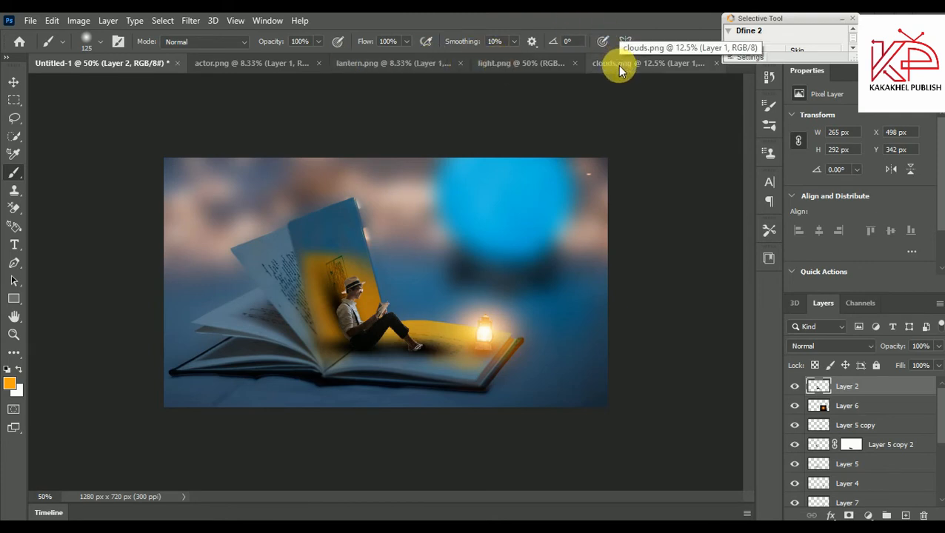
Step: Copy the clouds from clouds.png into the Untitled-1 document with the Move tool
key("XF86MonBrightnessDown")
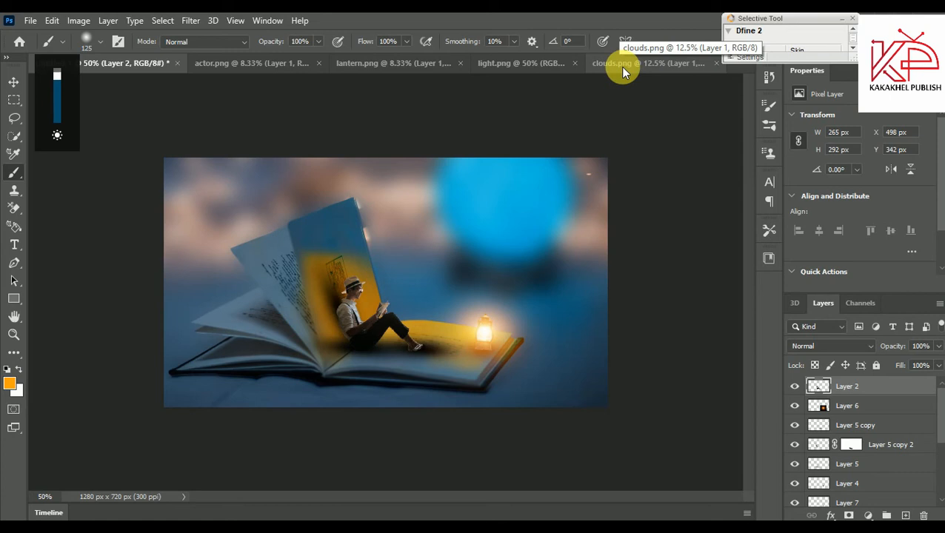
left_click(603, 64)
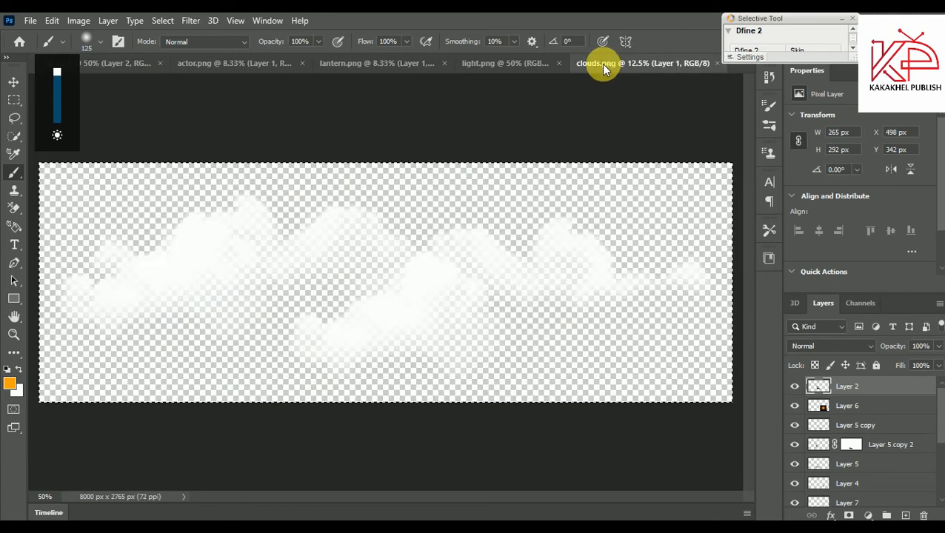
left_click(14, 83)
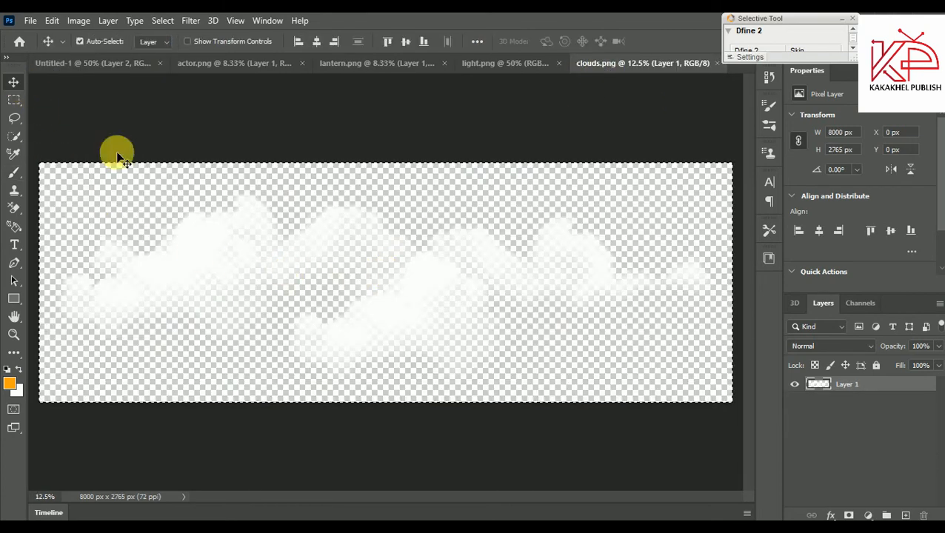
left_click_drag(208, 252, 383, 215)
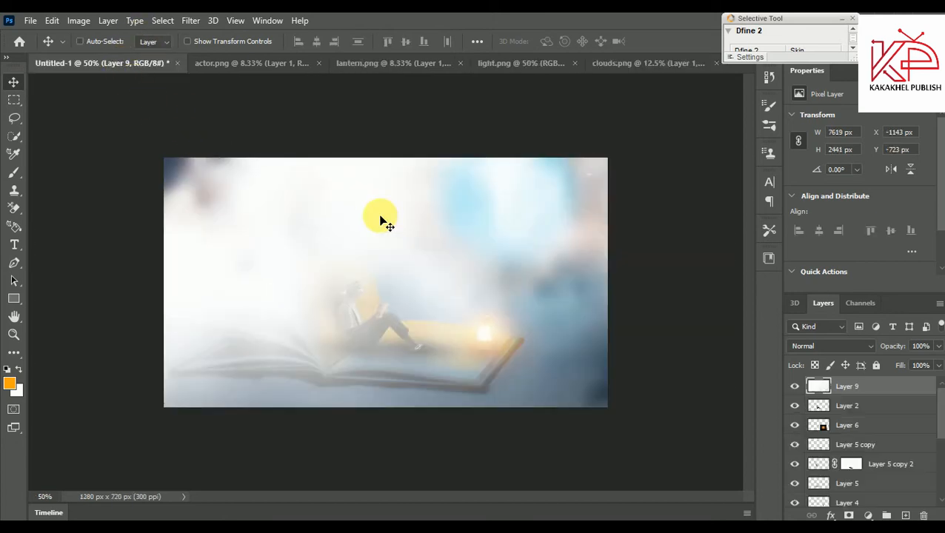
Step: Scale the clouds on Layer 9 down to about 23% and flip them horizontally
key("ctrl+t")
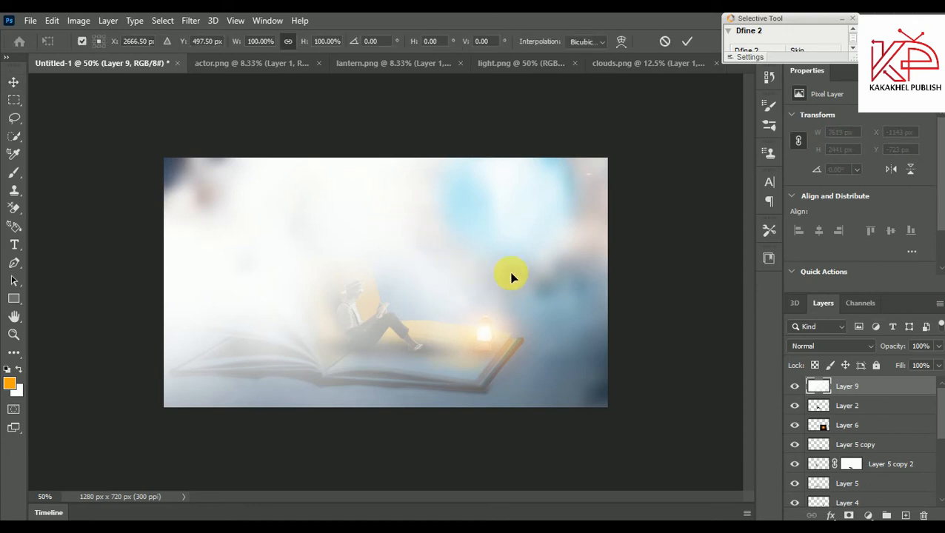
left_click(684, 45)
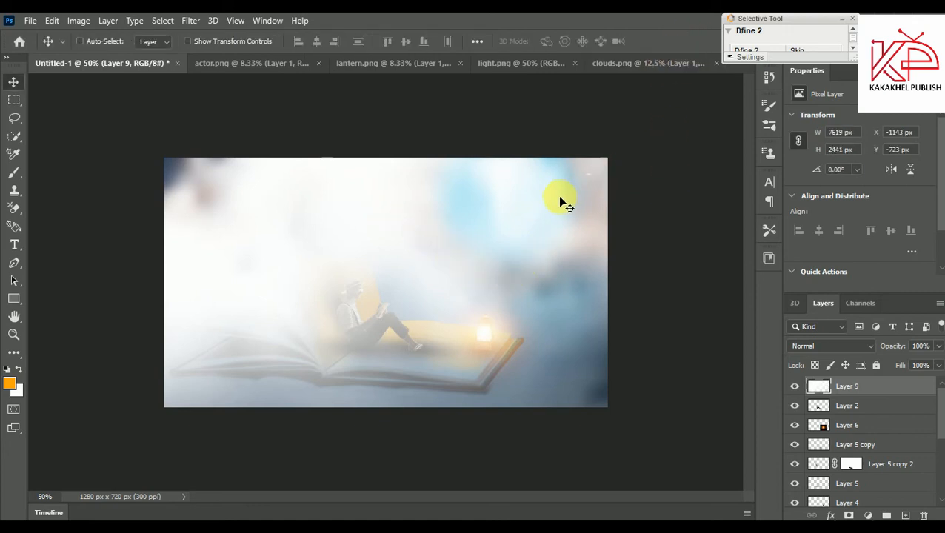
key("ctrl+t")
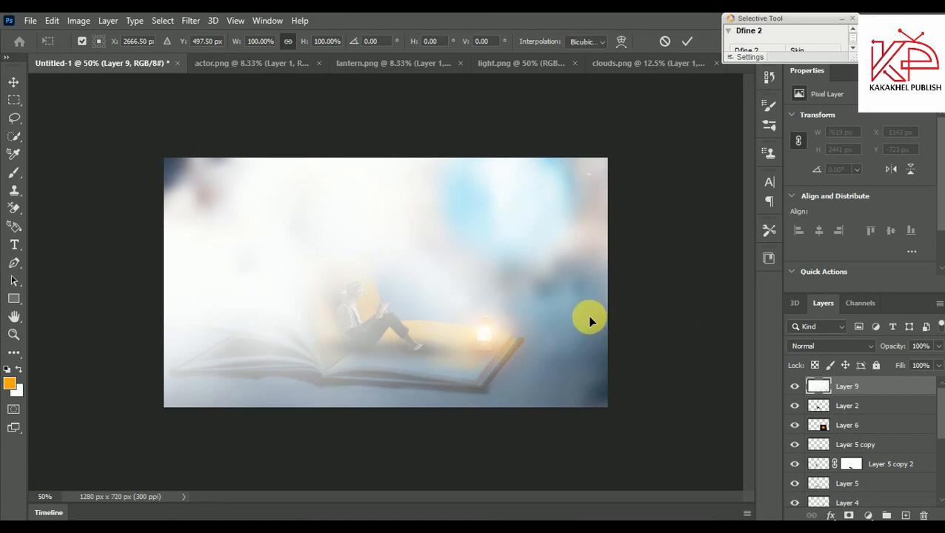
key("ctrl+minus")
key("ctrl+minus")
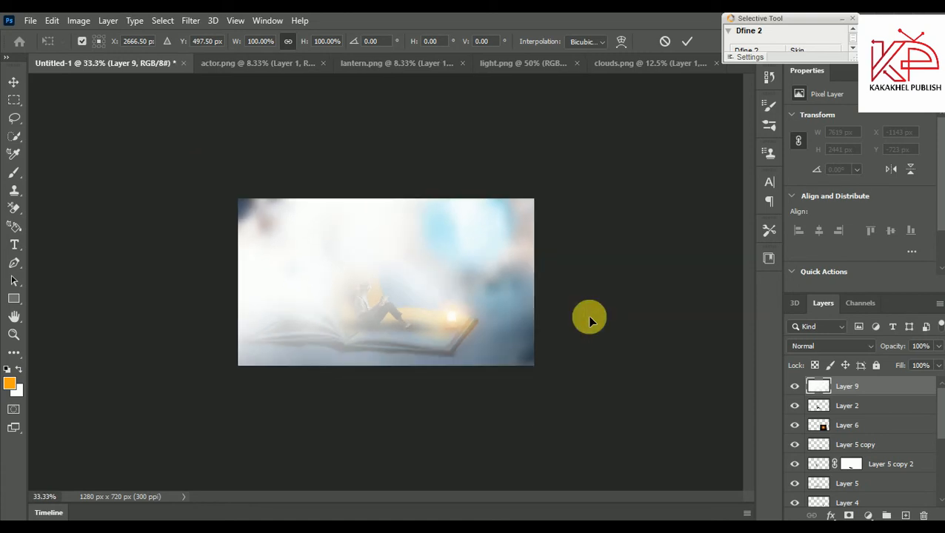
left_click_drag(76, 97, 204, 310)
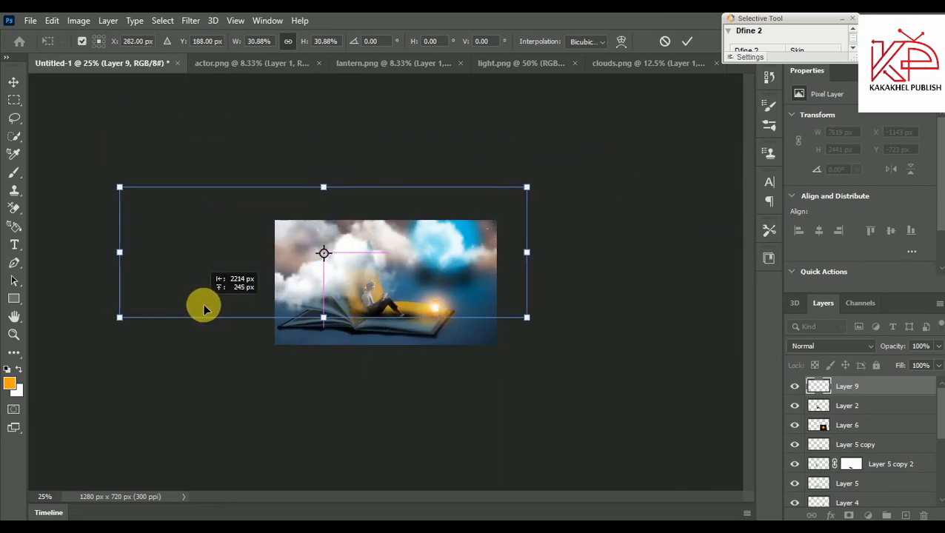
left_click_drag(148, 213, 274, 246)
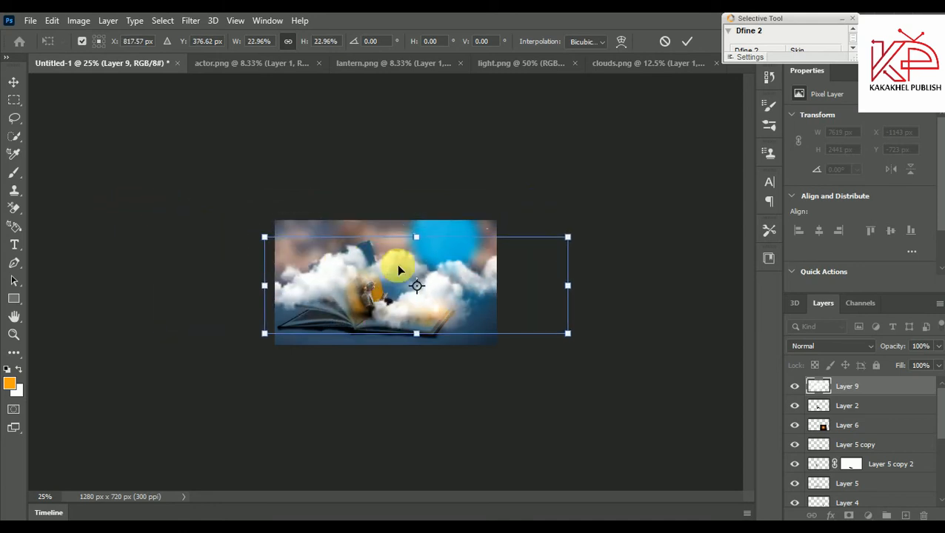
right_click(387, 264)
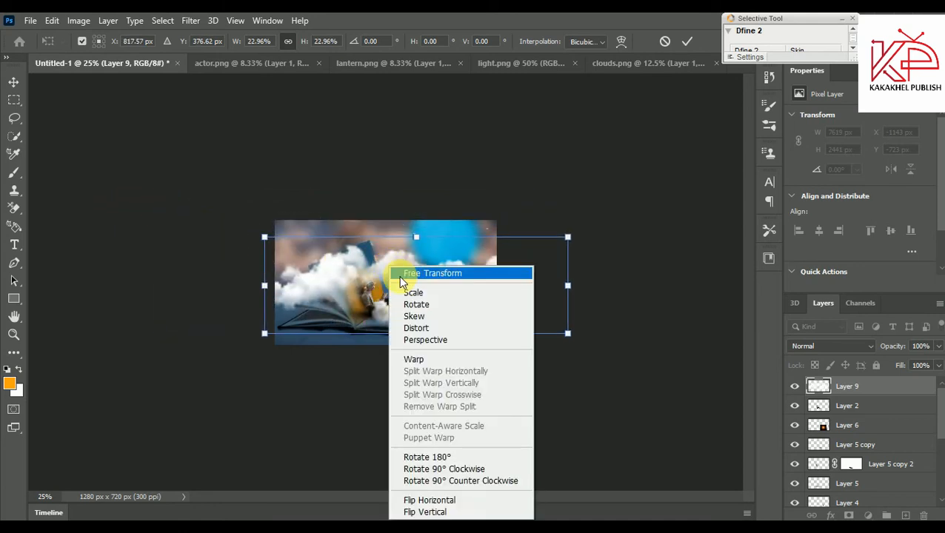
left_click(473, 499)
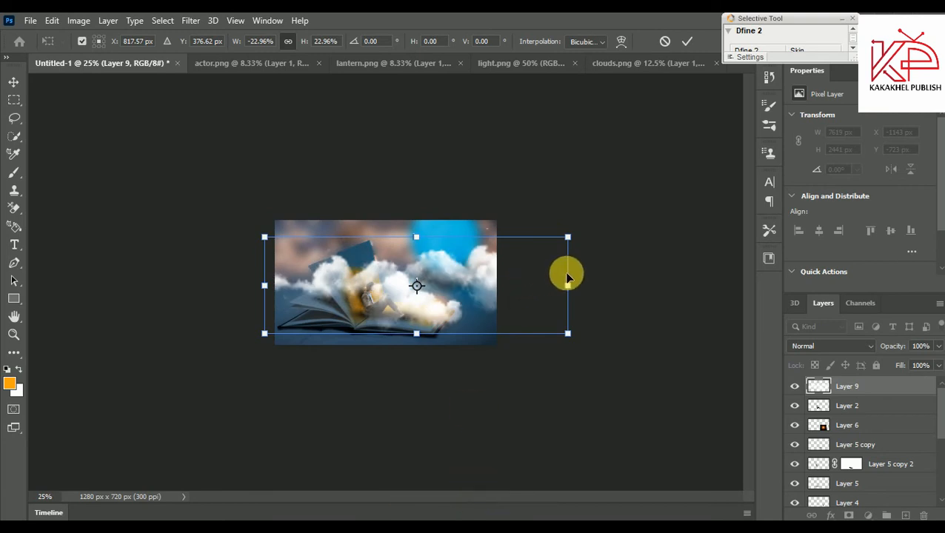
Step: Shrink the clouds on Layer 9 to about 500 × 160 px and place them above the man, across the upright page
left_click_drag(565, 281, 423, 248)
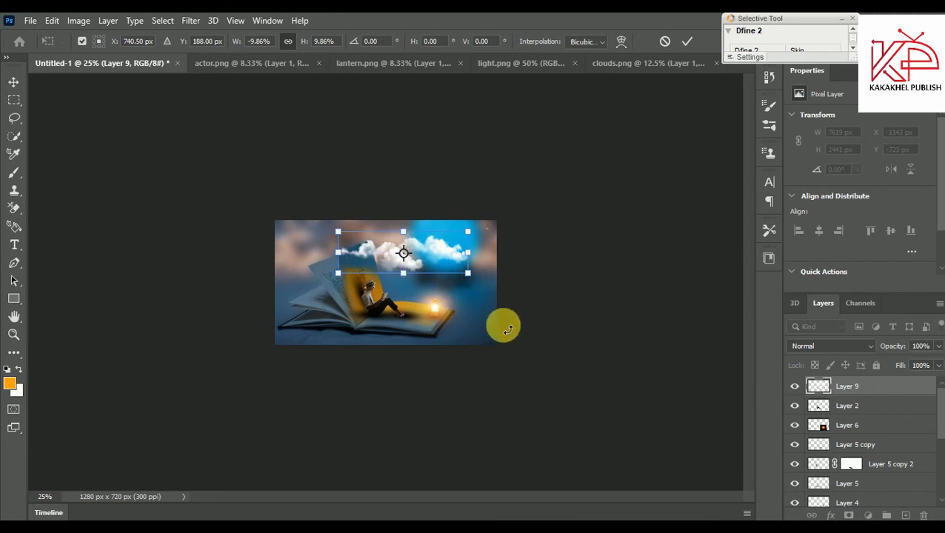
key("ctrl+minus")
key("ctrl+plus")
key("ctrl+plus")
key("ctrl+plus")
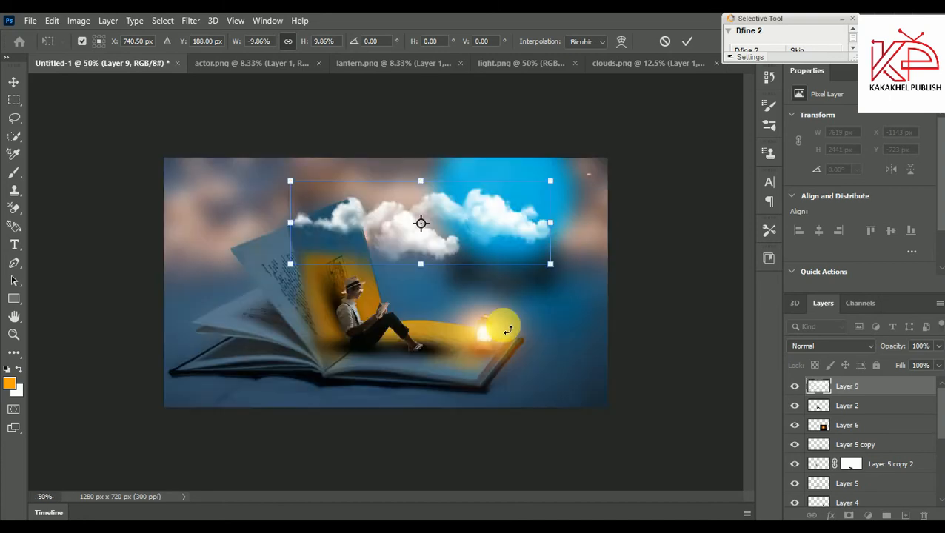
key("ctrl+plus")
left_click_drag(487, 213, 491, 228)
left_click_drag(610, 219, 496, 214)
left_click_drag(437, 205, 420, 225)
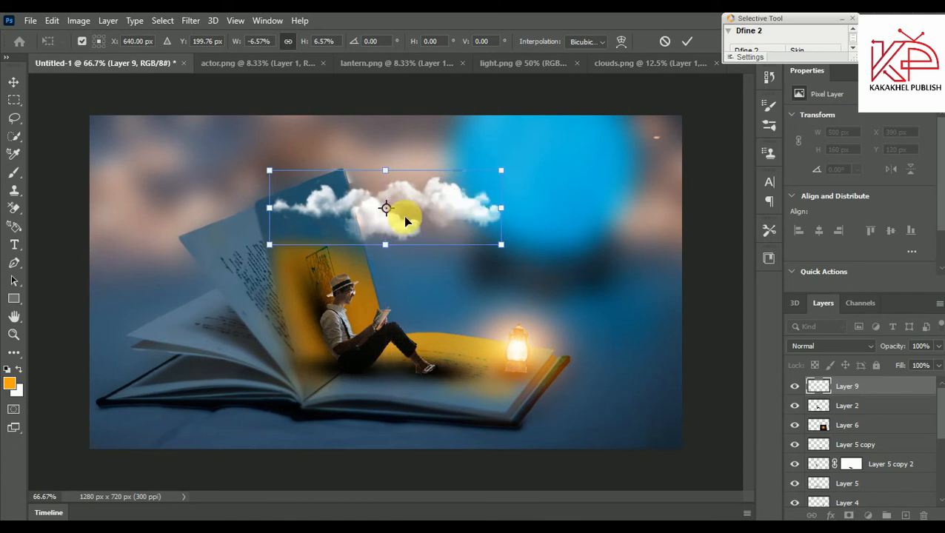
key("Return")
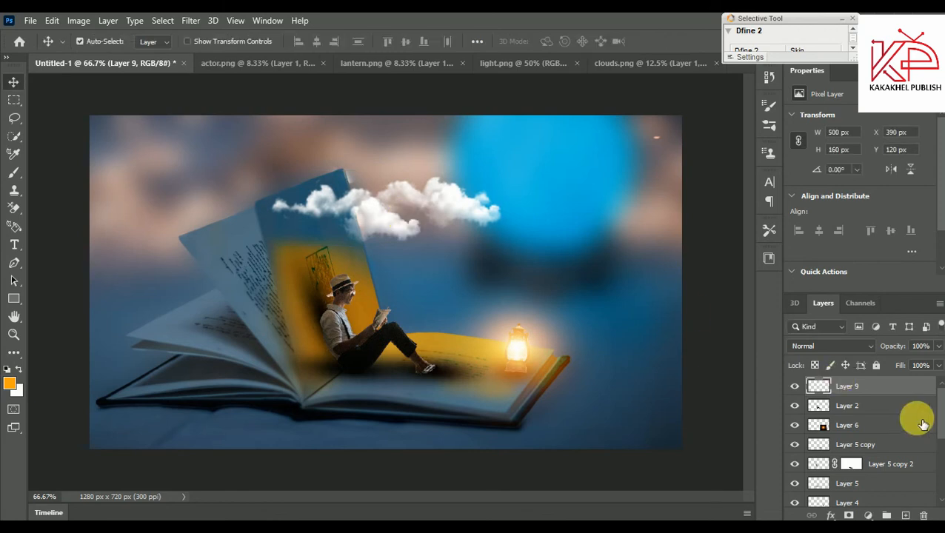
Step: Duplicate the clouds as Layer 9 copy in the same document and shift the copy about 35 px to the right
right_click(865, 386)
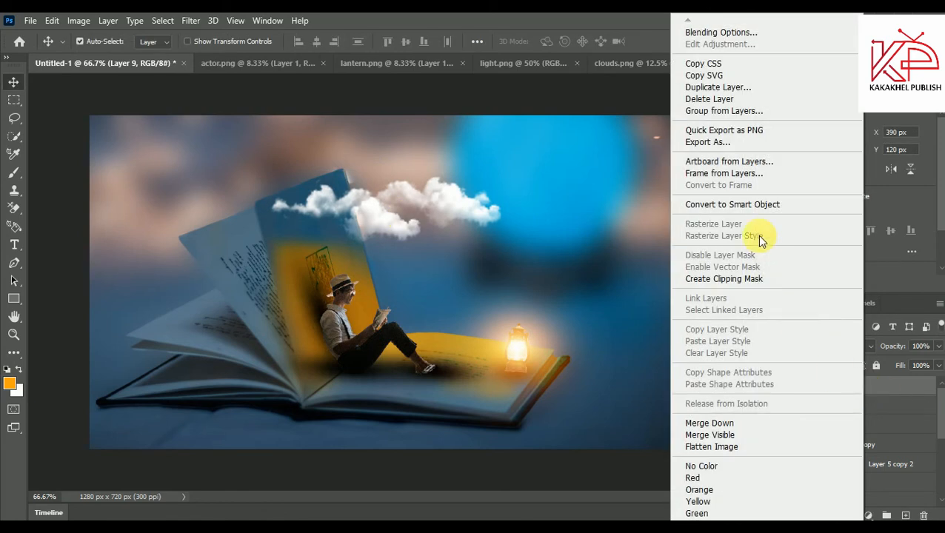
left_click(704, 93)
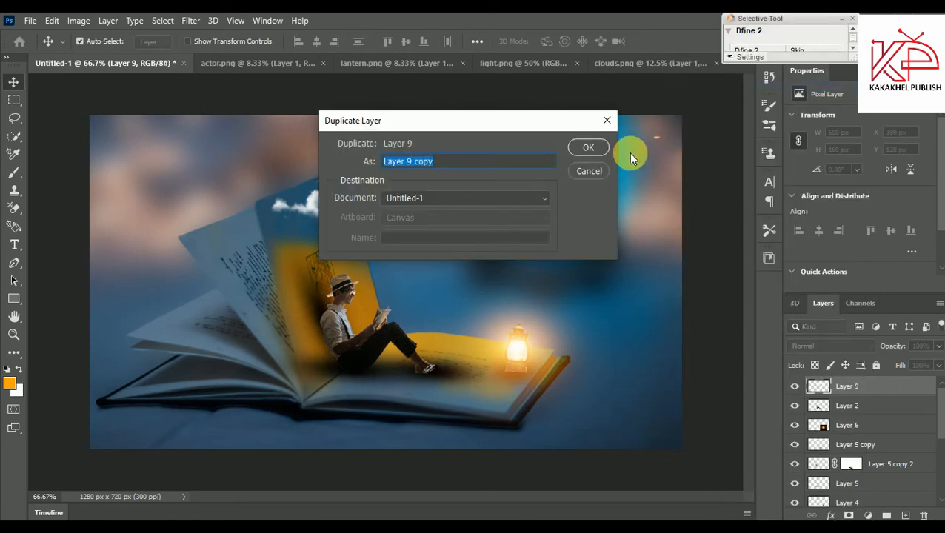
left_click(588, 149)
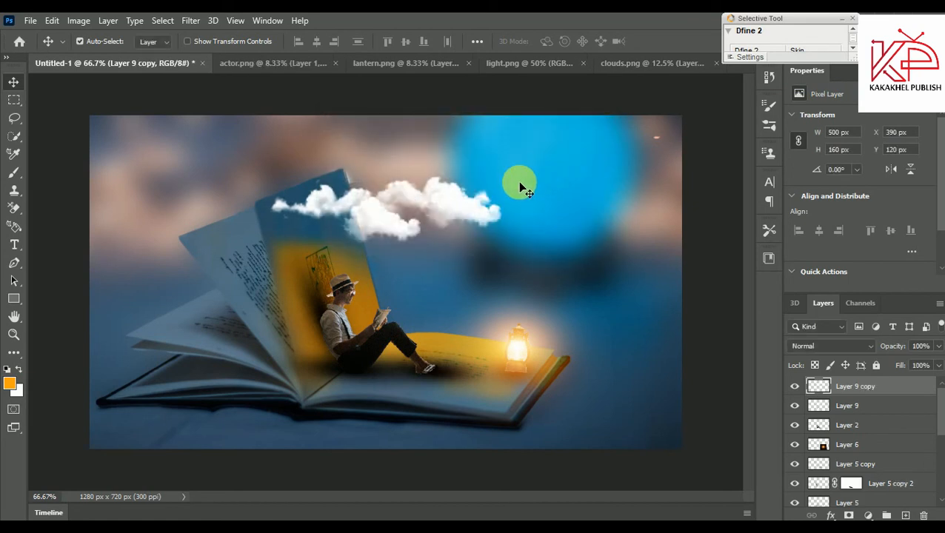
left_click_drag(444, 200, 463, 205)
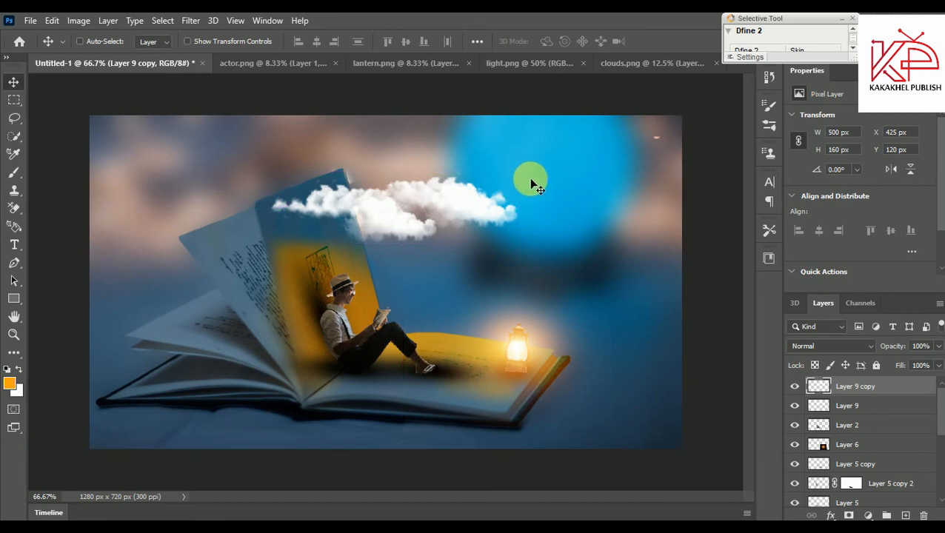
Step: Slightly rotate the clouds on Layer 9 copy and move them to about X 456 px, Y 111 px
key("ctrl+t")
left_click_drag(544, 176, 553, 188)
left_click_drag(501, 203, 547, 178)
key("Return")
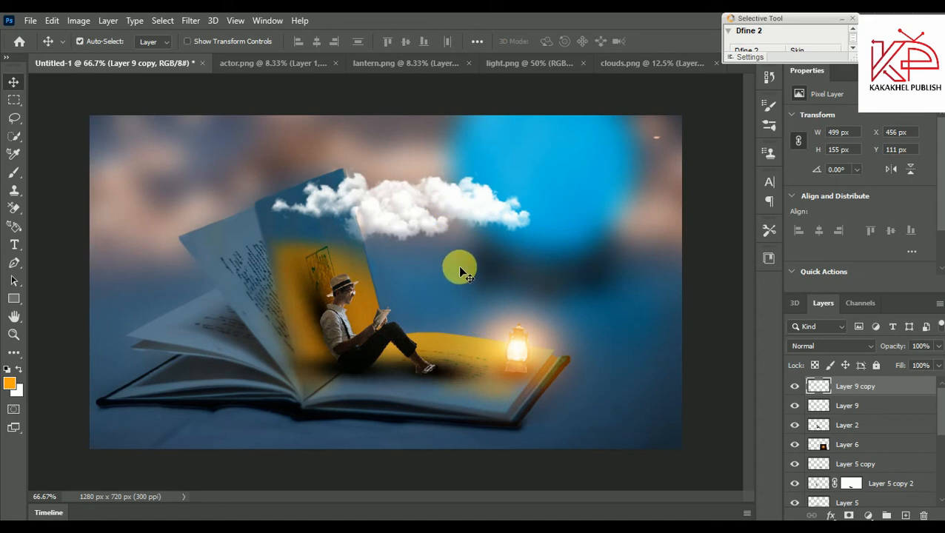
Step: Create a new layer directly above the man on Layer 2
left_click(855, 427)
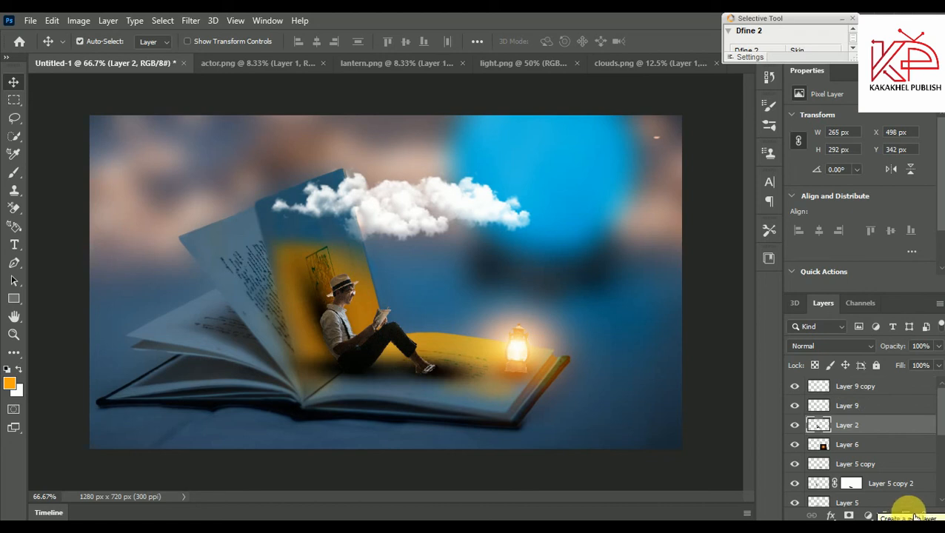
left_click(914, 515)
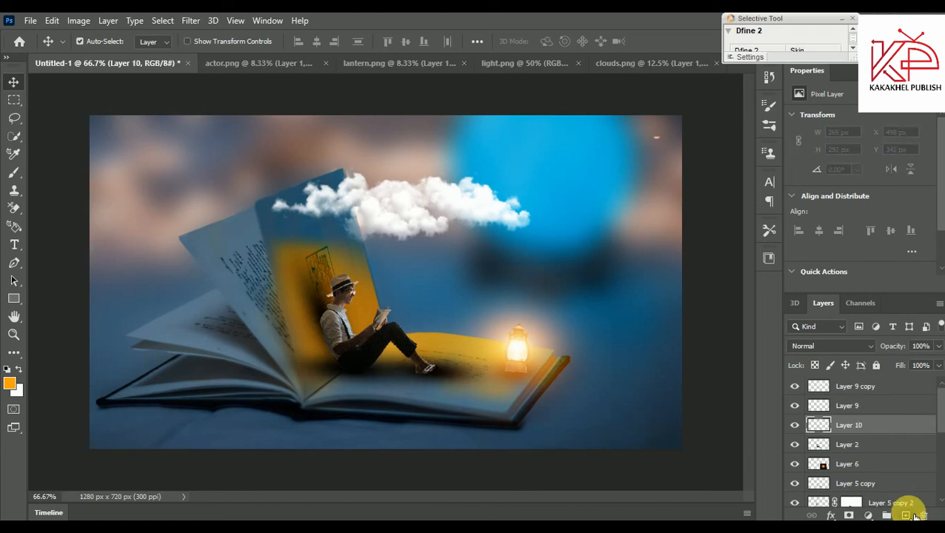
left_click_drag(875, 434, 874, 431)
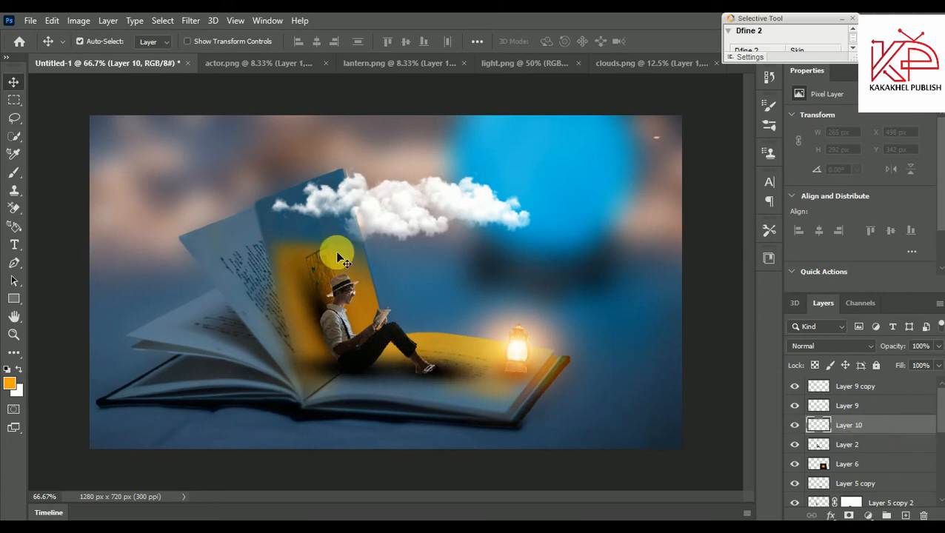
Step: Keep orange #fda305 as the foreground color and set Layer 10's blend mode to Overlay
left_click(13, 382)
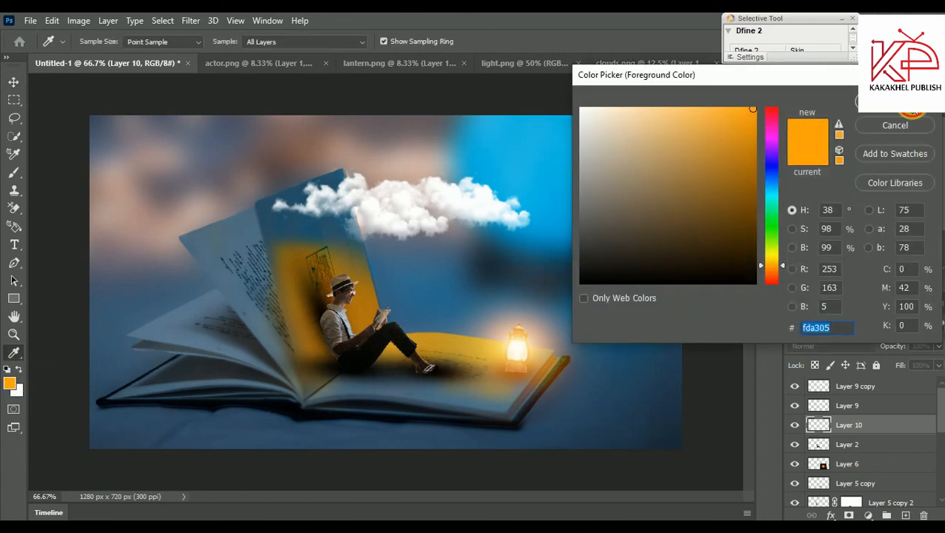
left_click(910, 103)
left_click(822, 346)
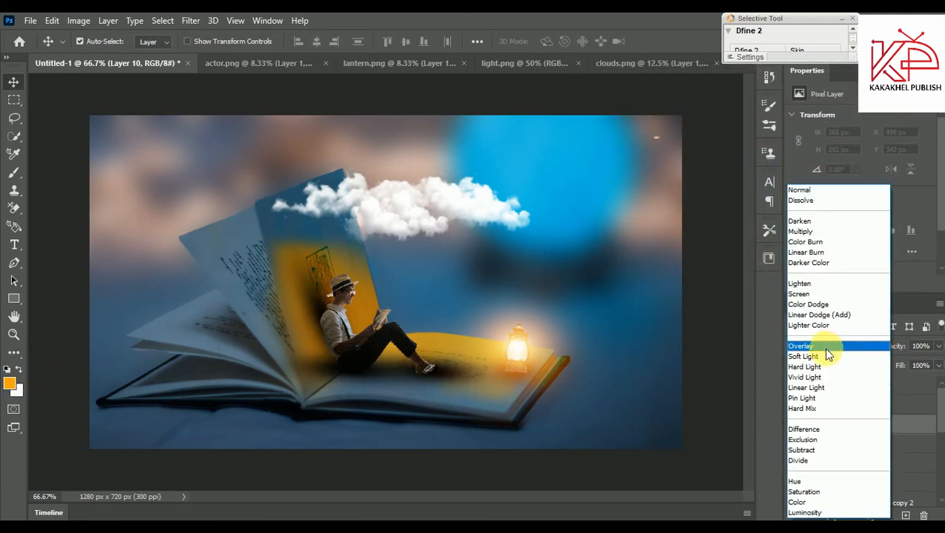
left_click(820, 345)
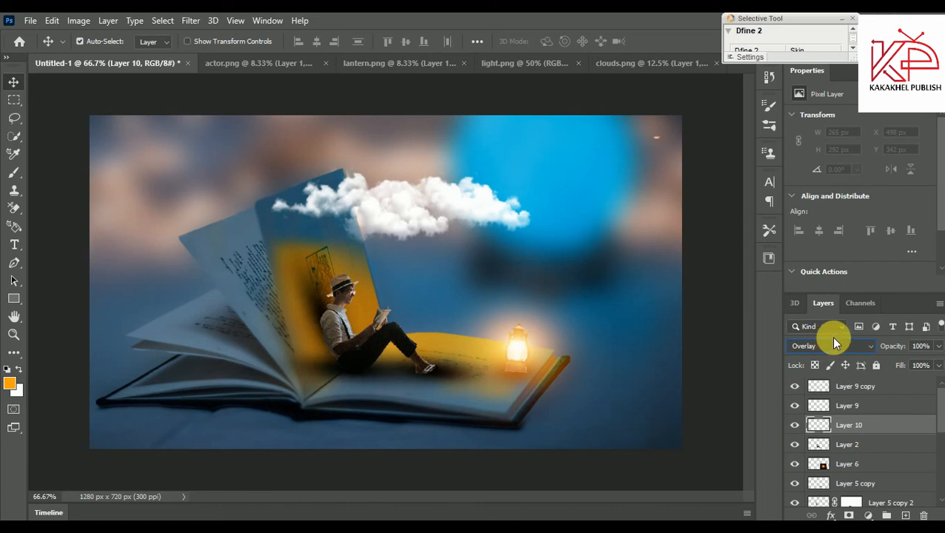
Step: Set the Brush to Soft Round at 99 px and try painting orange light around the man's head on Layer 10
left_click(14, 172)
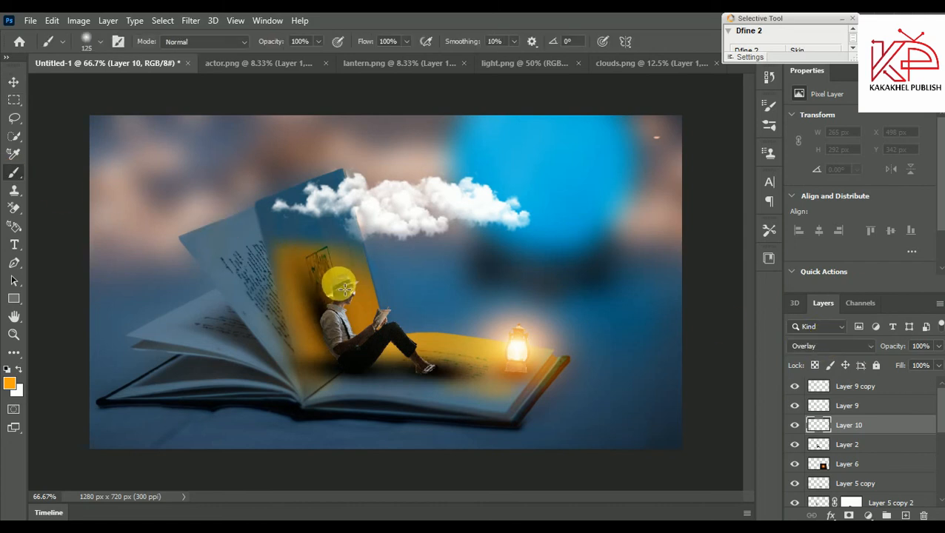
left_click(100, 43)
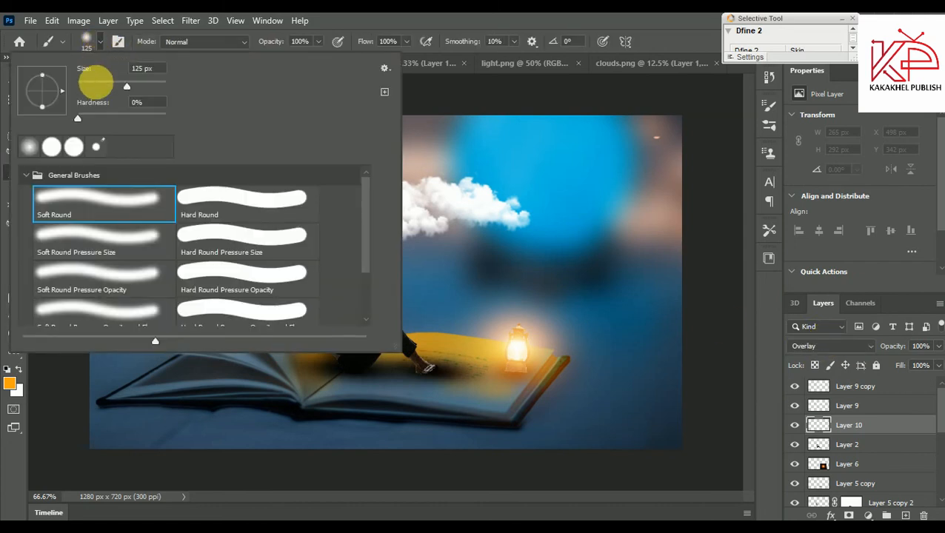
left_click_drag(117, 88, 121, 87)
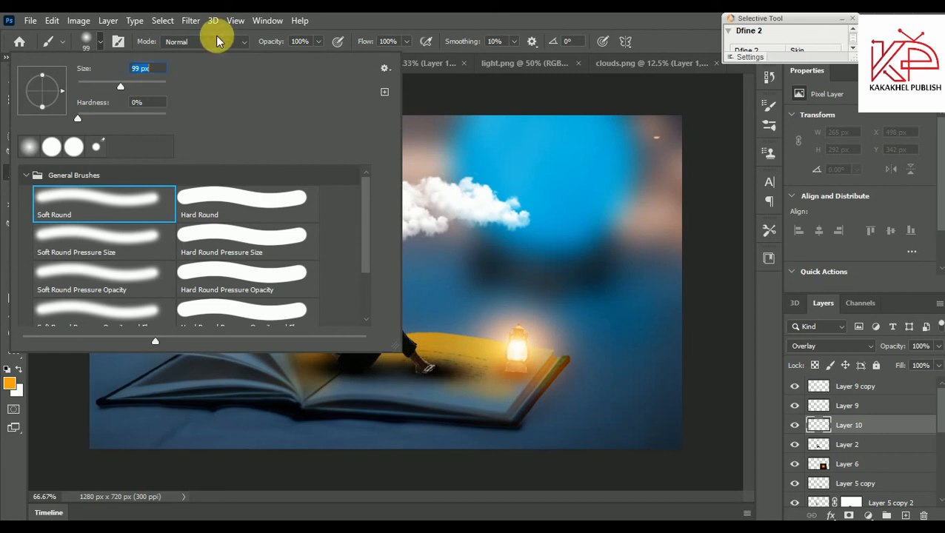
left_click(442, 17)
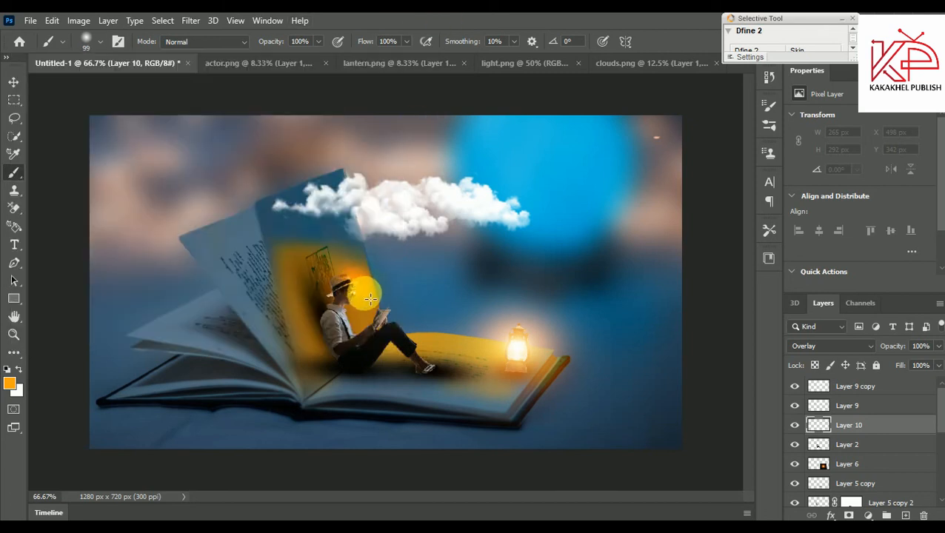
key("ctrl+z")
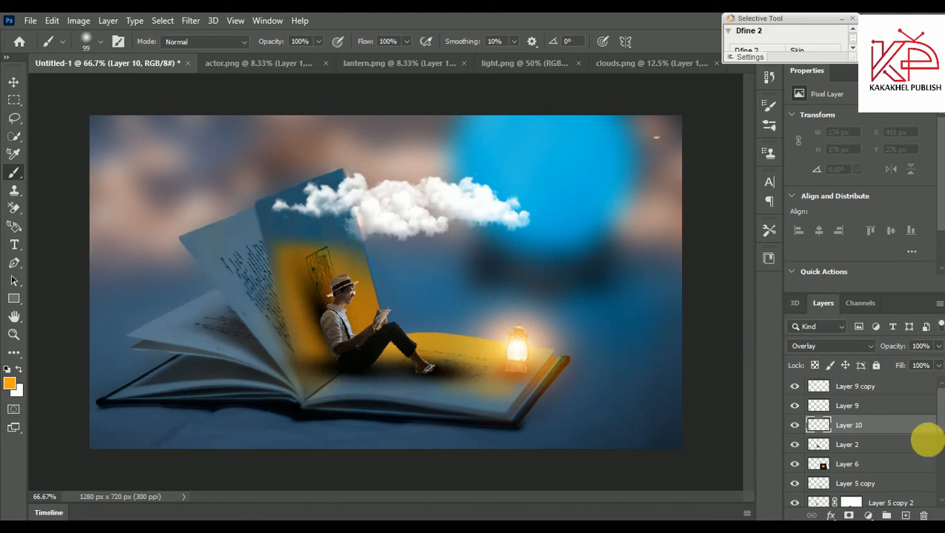
Step: Delete Layer 10, create a new layer above the man on Layer 2, and clip it to him
right_click(853, 429)
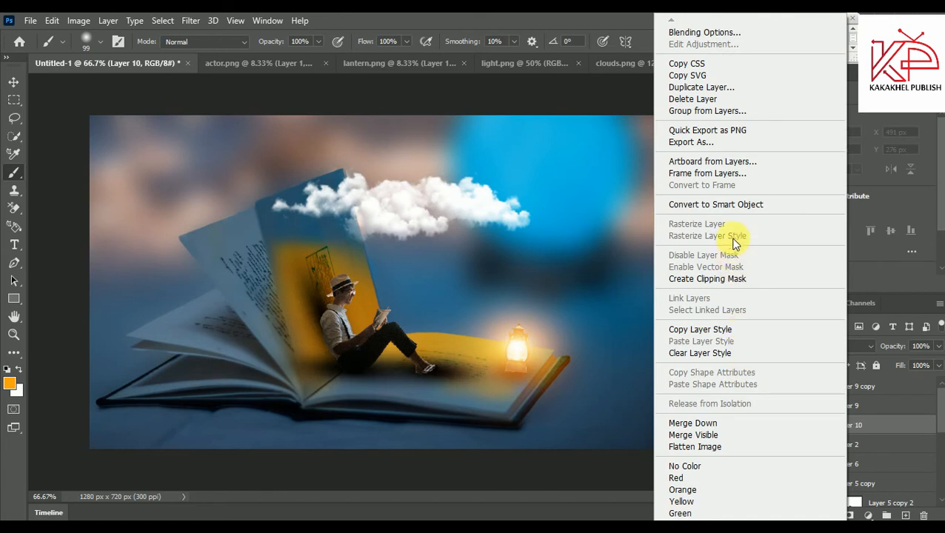
left_click(581, 21)
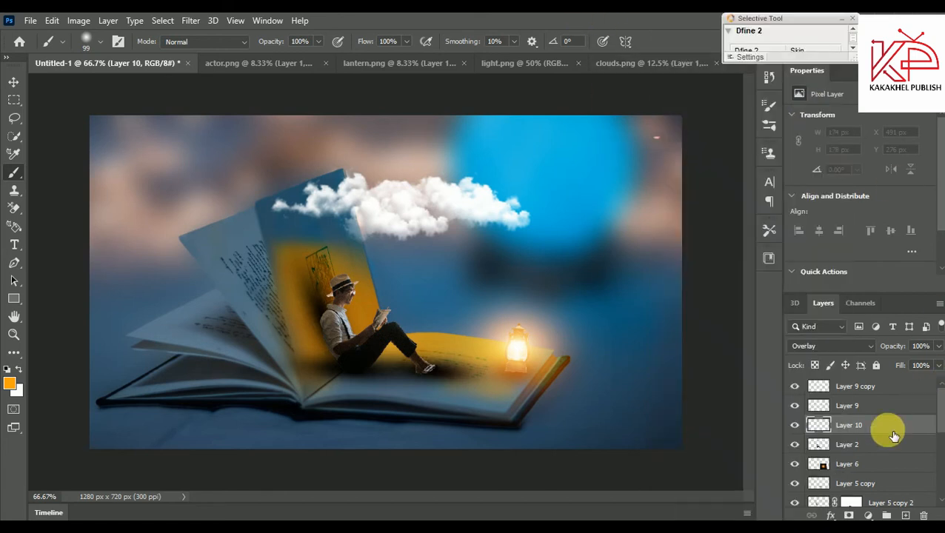
key("Delete")
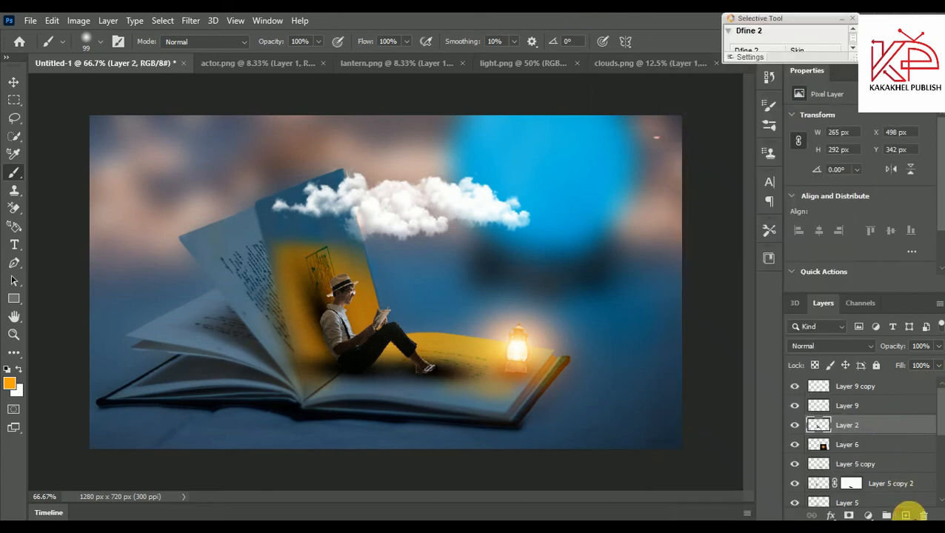
left_click(907, 513)
right_click(856, 424)
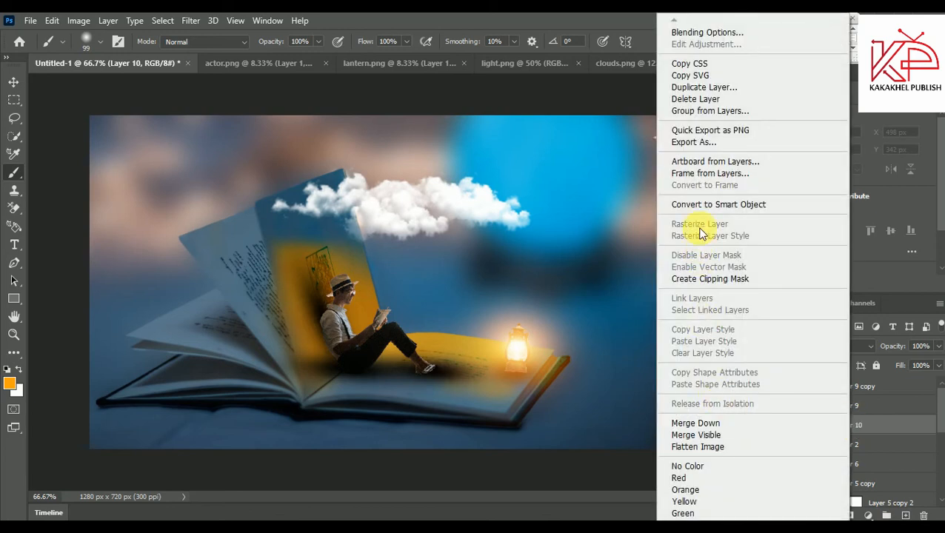
left_click(707, 279)
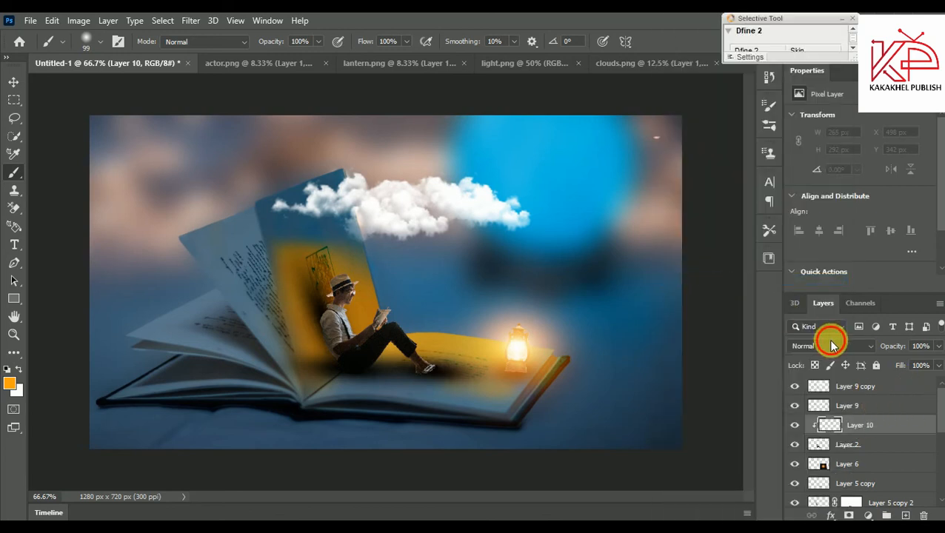
Step: Set the clipped layer to Overlay and paint orange #fda305 light over the man's hat, face, book and legs
left_click(830, 344)
left_click(803, 356)
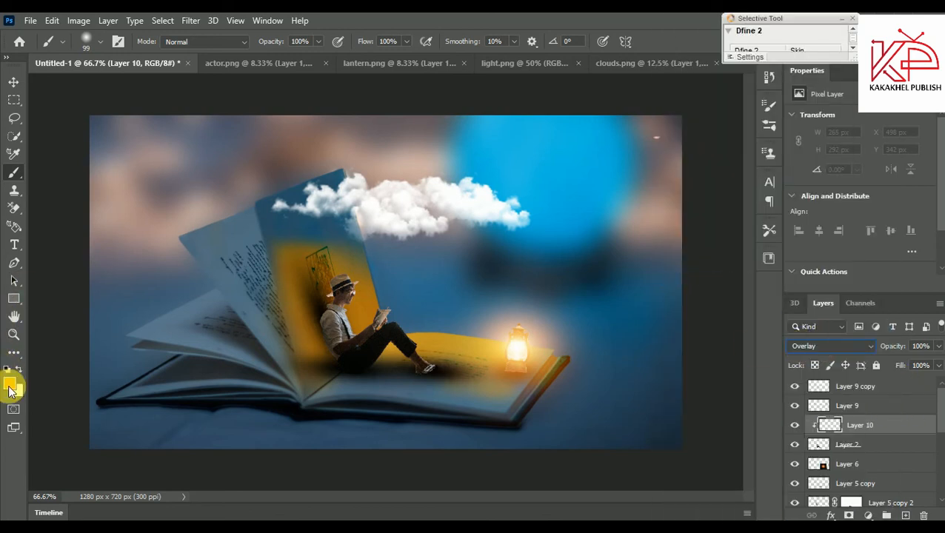
left_click(10, 385)
left_click(918, 106)
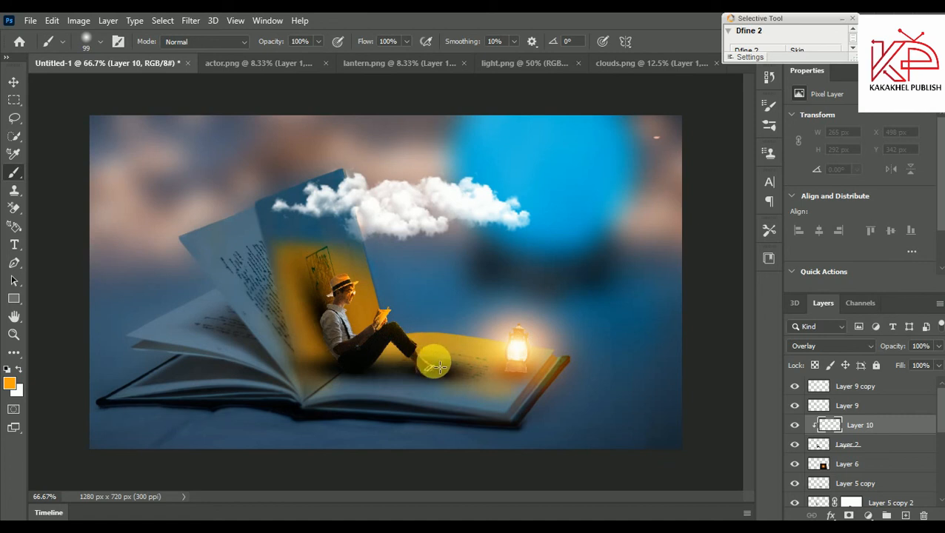
mouse_move(422, 327)
left_mouse_down()
mouse_move(396, 311)
mouse_move(412, 330)
left_mouse_up()
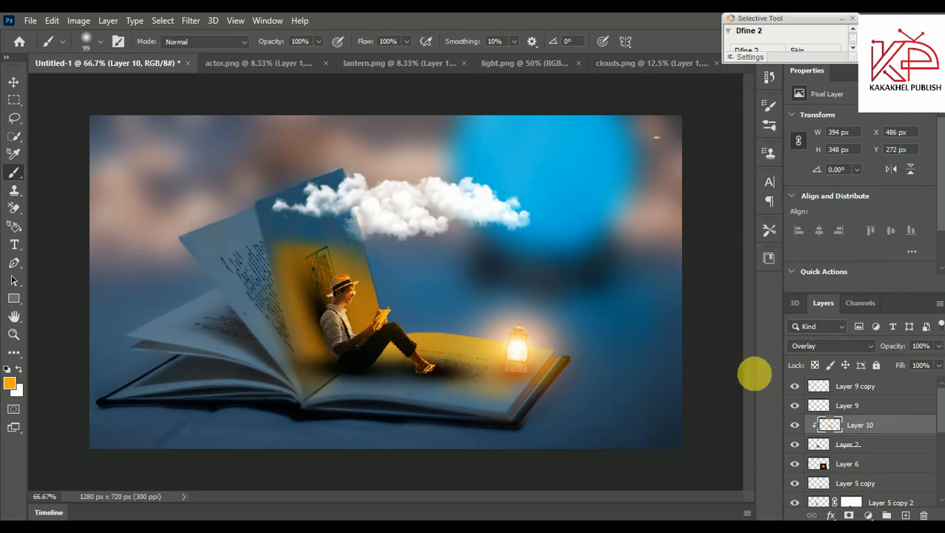
Step: Add a Color Balance adjustment above Layer 9 copy with midtones Cyan–Red +16, Magenta–Green -16 and Yellow–Blue +22
left_click(875, 386)
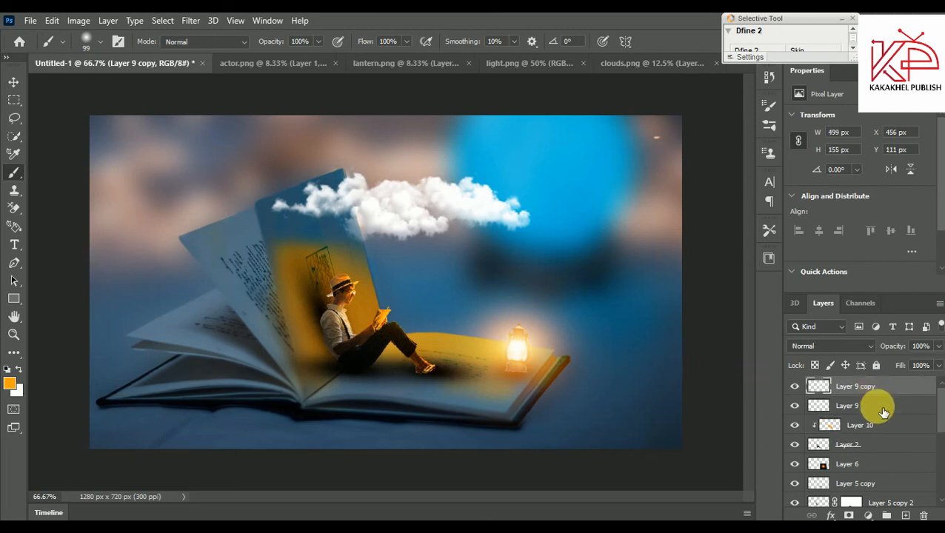
left_click(905, 516)
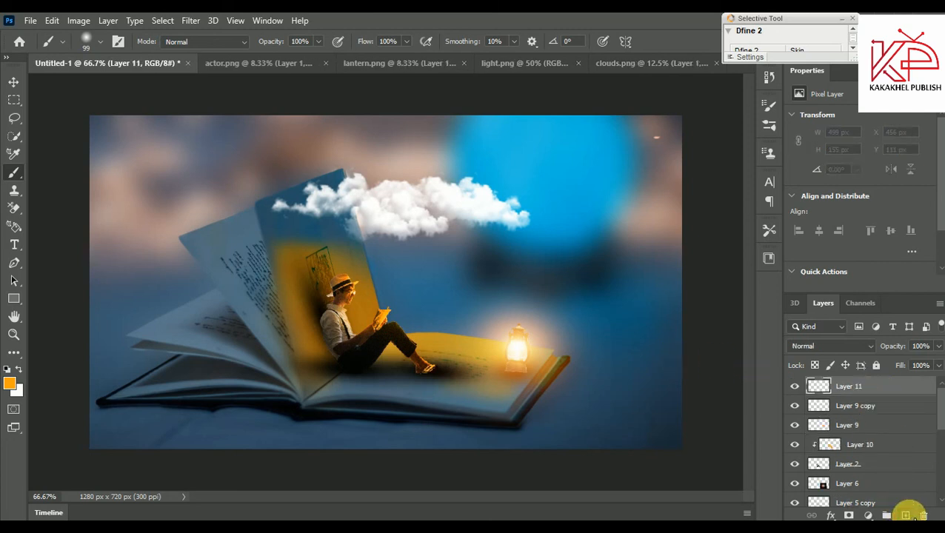
key("ctrl+z")
left_click(868, 515)
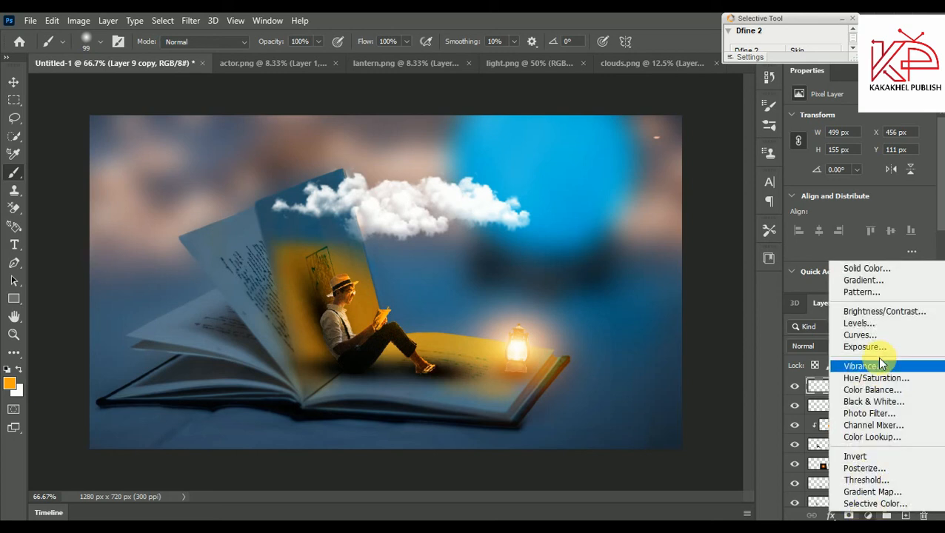
left_click(872, 390)
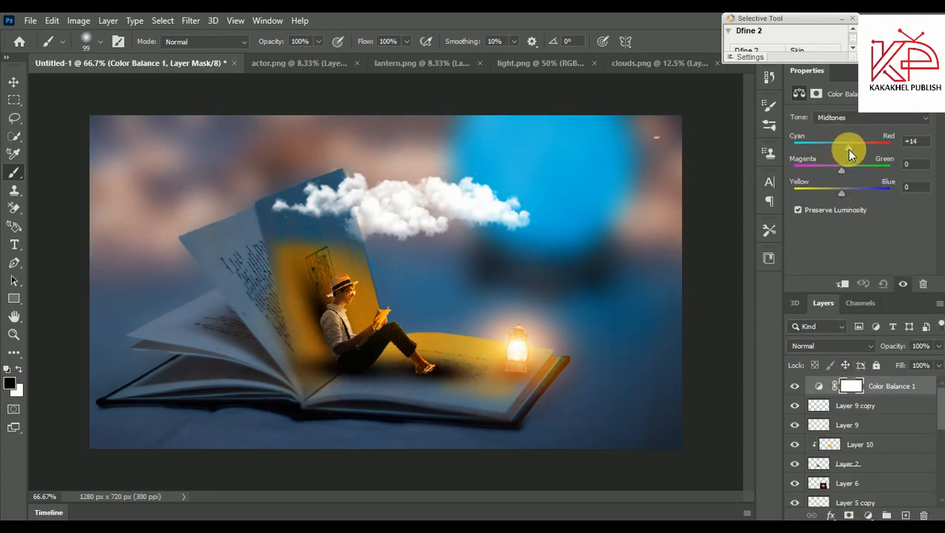
left_click(843, 171)
left_click_drag(841, 192, 853, 196)
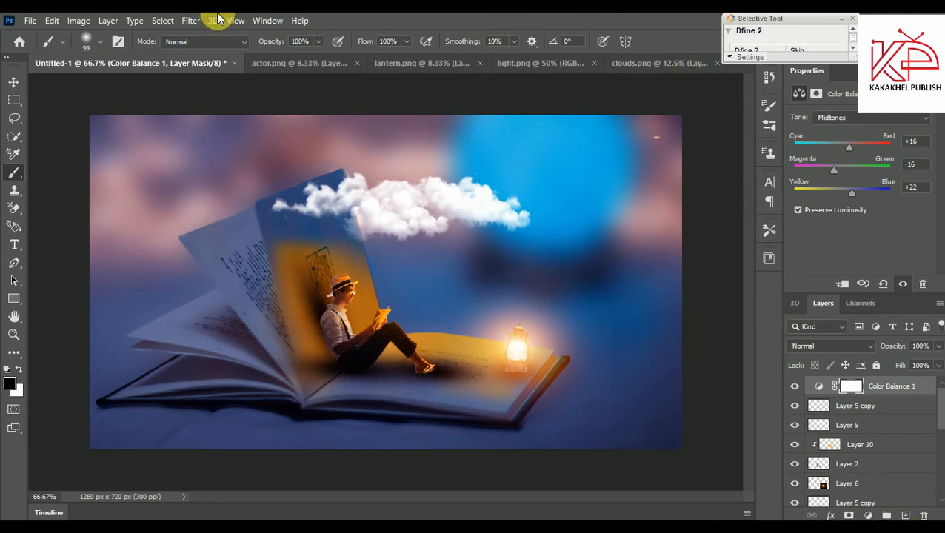
left_click(191, 20)
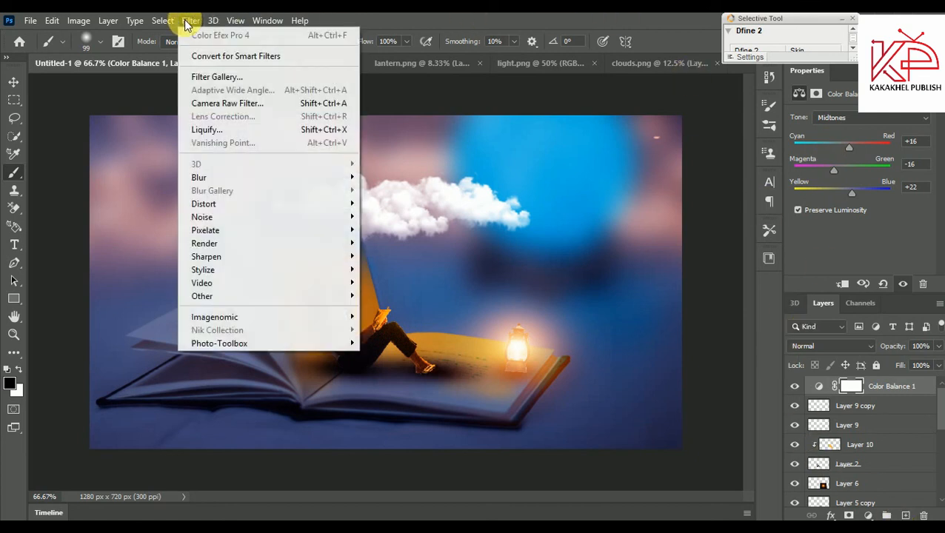
left_click(229, 102)
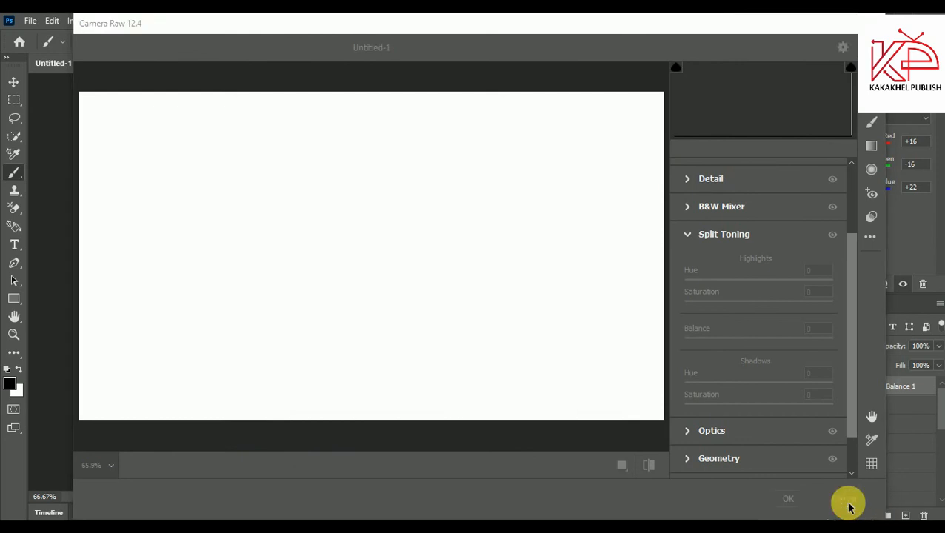
left_click(848, 505)
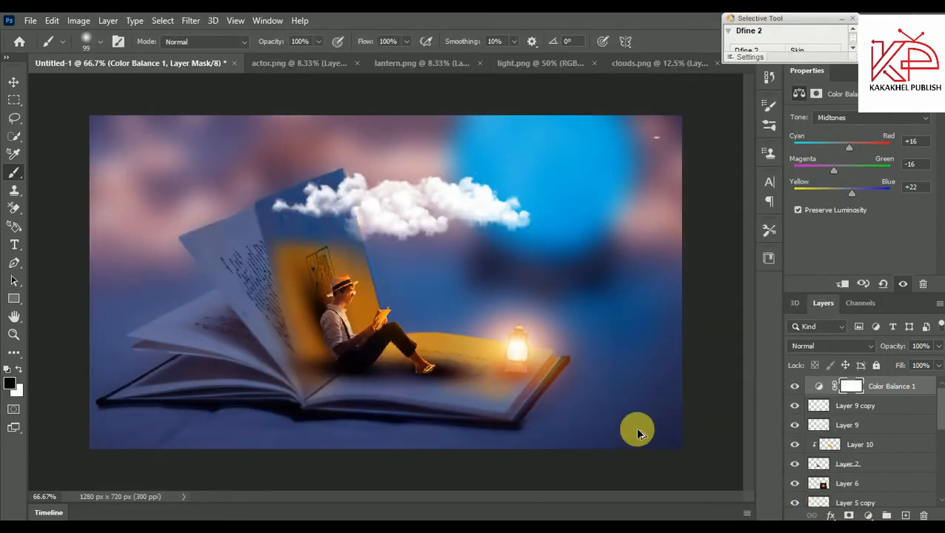
Step: Stamp all visible layers into a new layer at the top of the stack and duplicate it
key("ctrl+shift+alt+e")
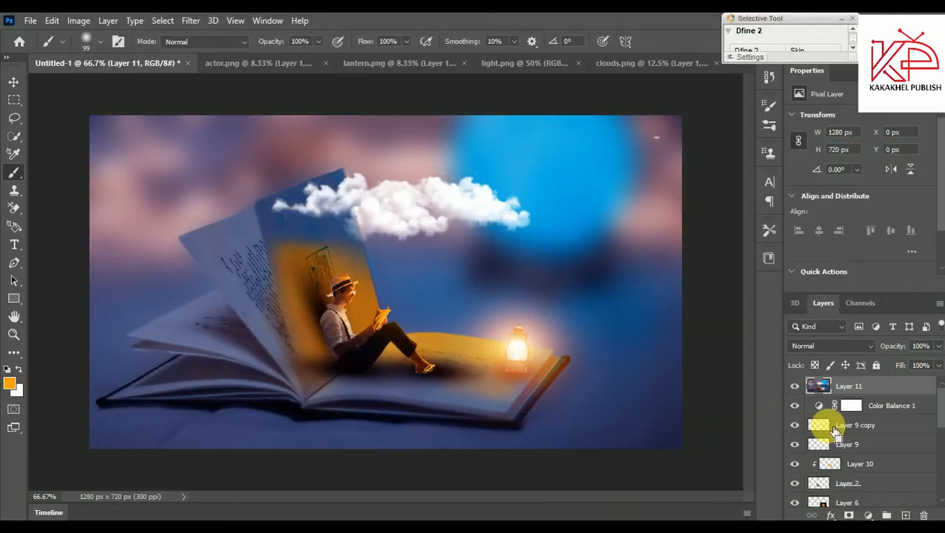
key("ctrl+j")
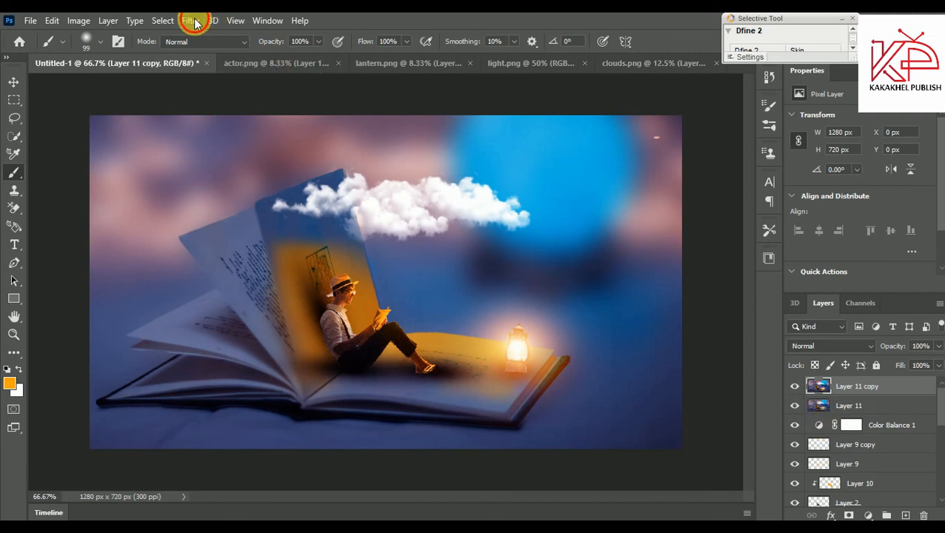
Step: Apply the Camera Raw filter to Layer 11 copy with a moderate positive Vignetting effect that lightens the image edges
left_click(191, 20)
left_click(242, 103)
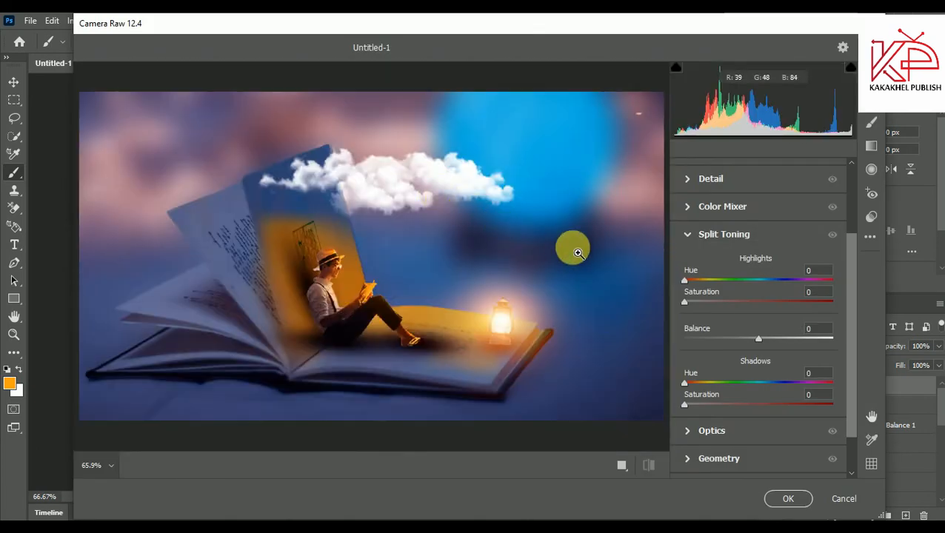
left_click(687, 237)
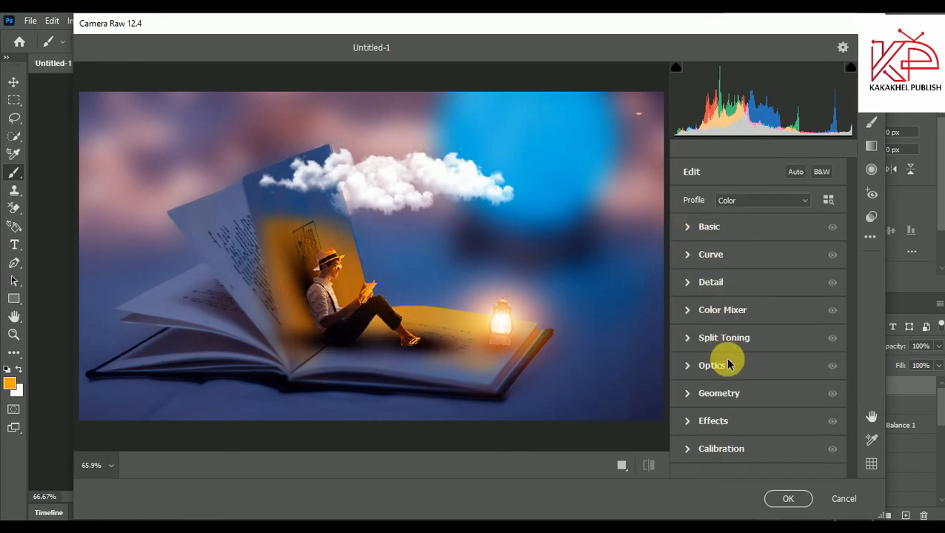
left_click(692, 429)
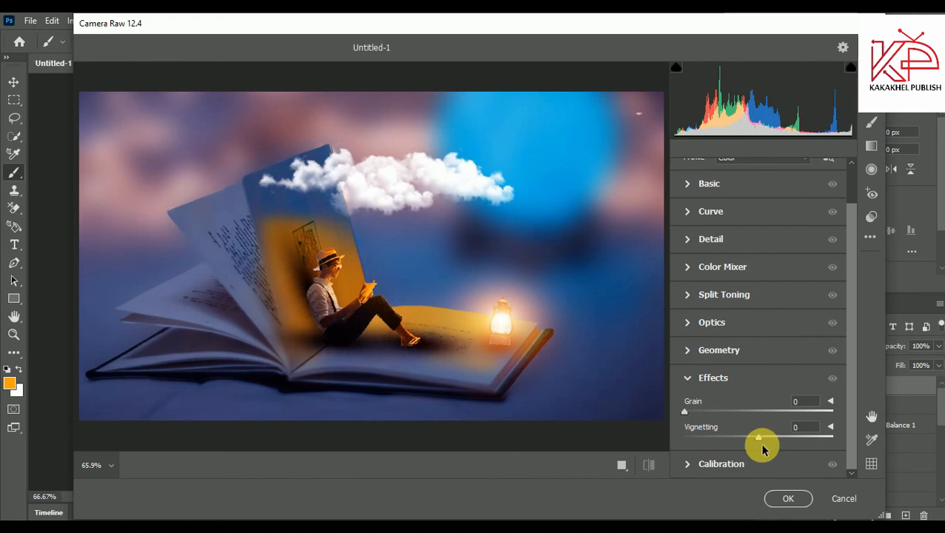
left_click_drag(686, 419, 643, 407)
left_click_drag(758, 436, 794, 435)
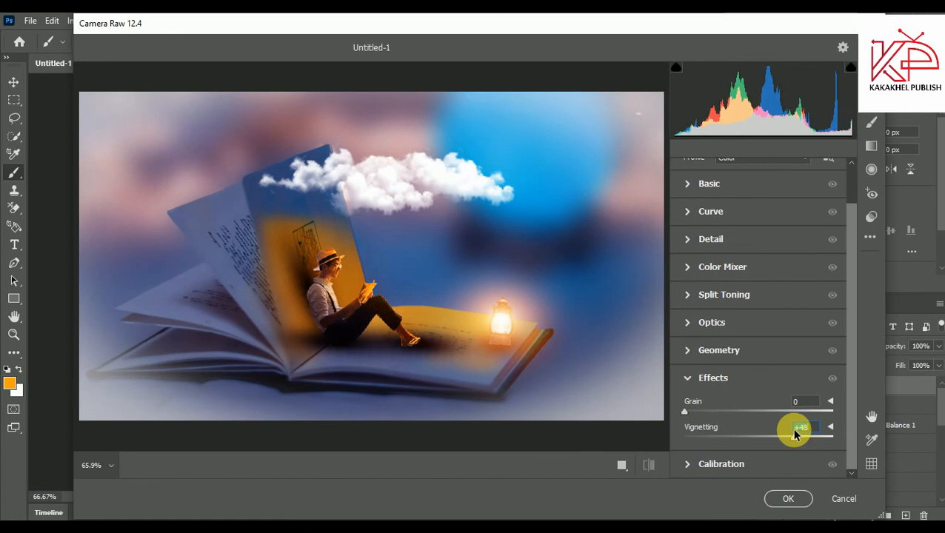
left_click_drag(791, 437, 781, 441)
left_click(787, 499)
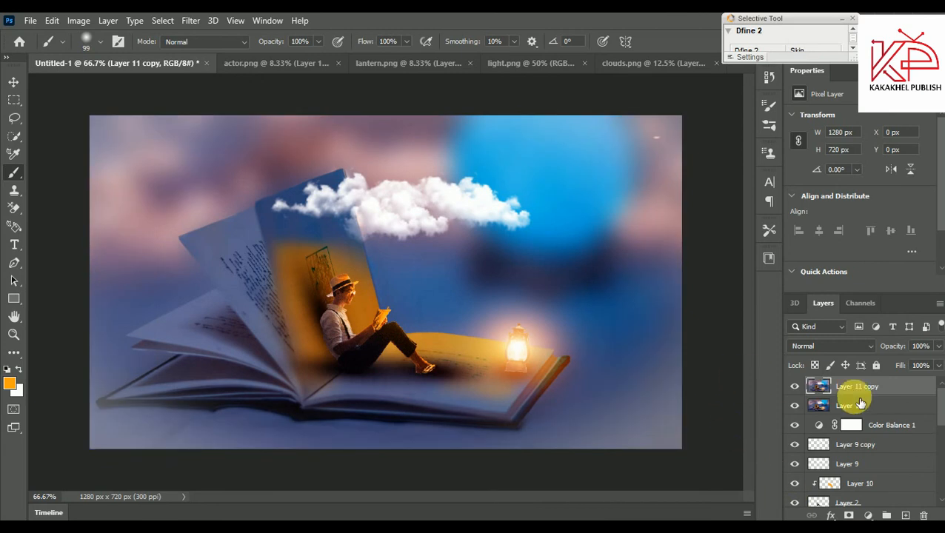
Step: Apply Color Efex Pro 4 Cross Processing to Layer 11 copy with Strength 33% and Shadows 21%
left_click(202, 21)
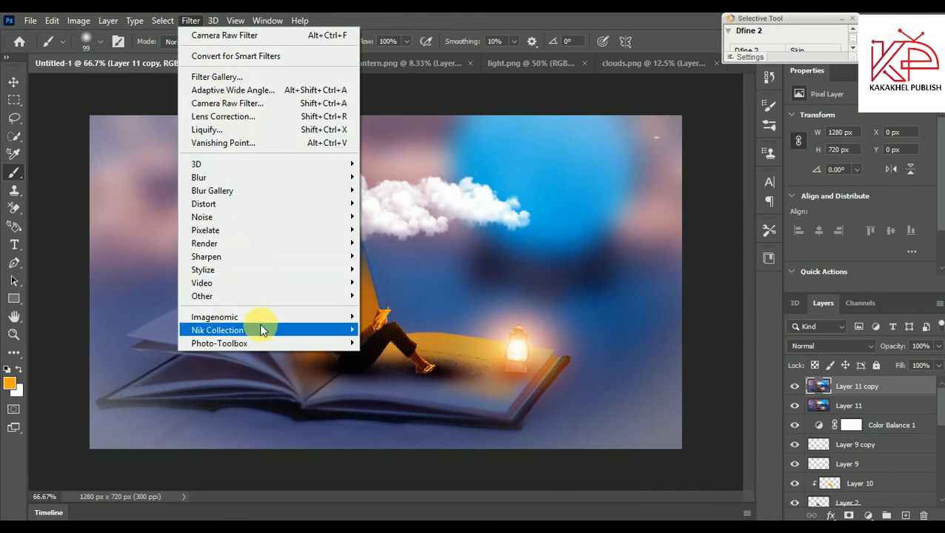
mouse_move(327, 333)
left_click(411, 345)
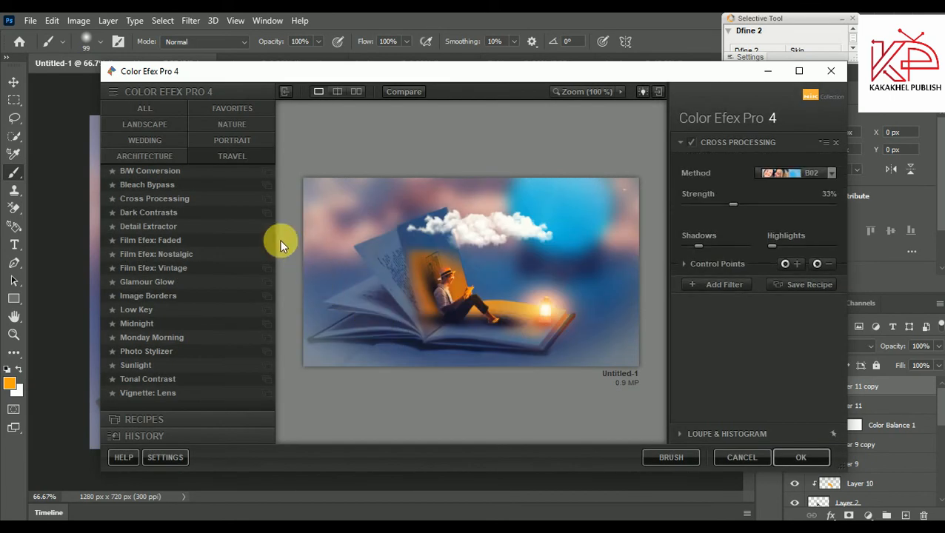
left_click(193, 197)
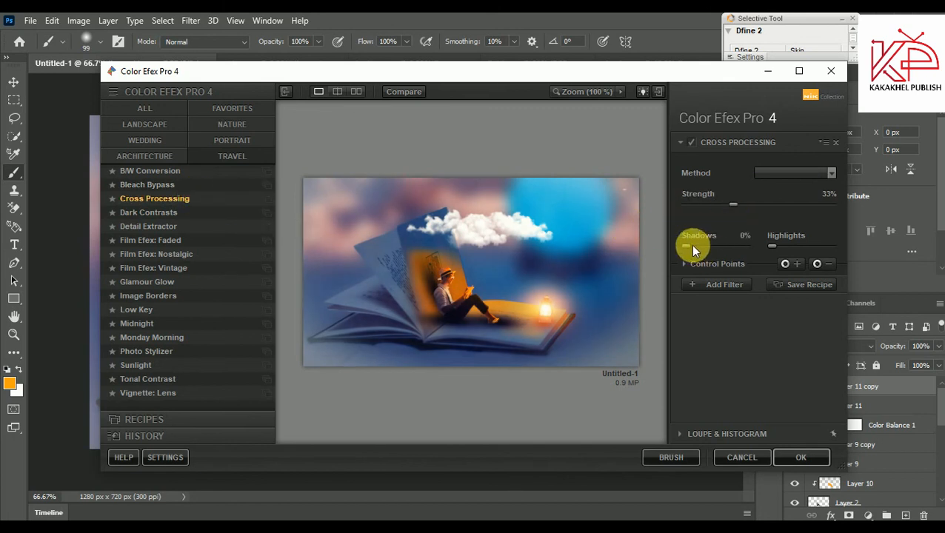
left_click_drag(687, 247, 700, 247)
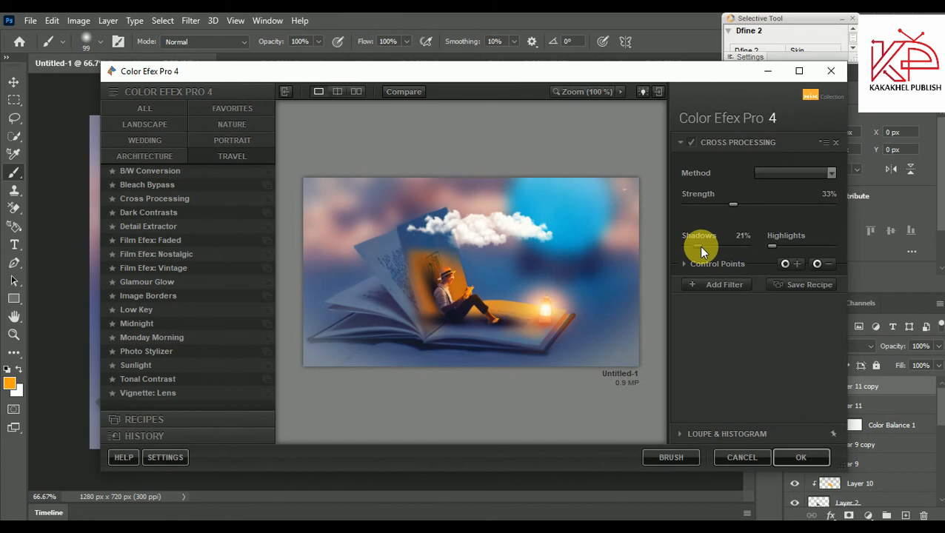
left_click(787, 456)
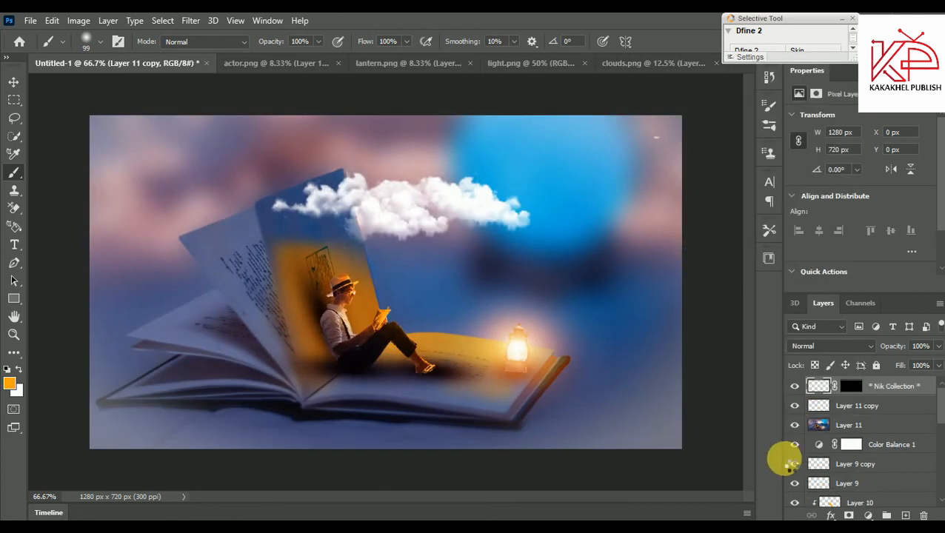